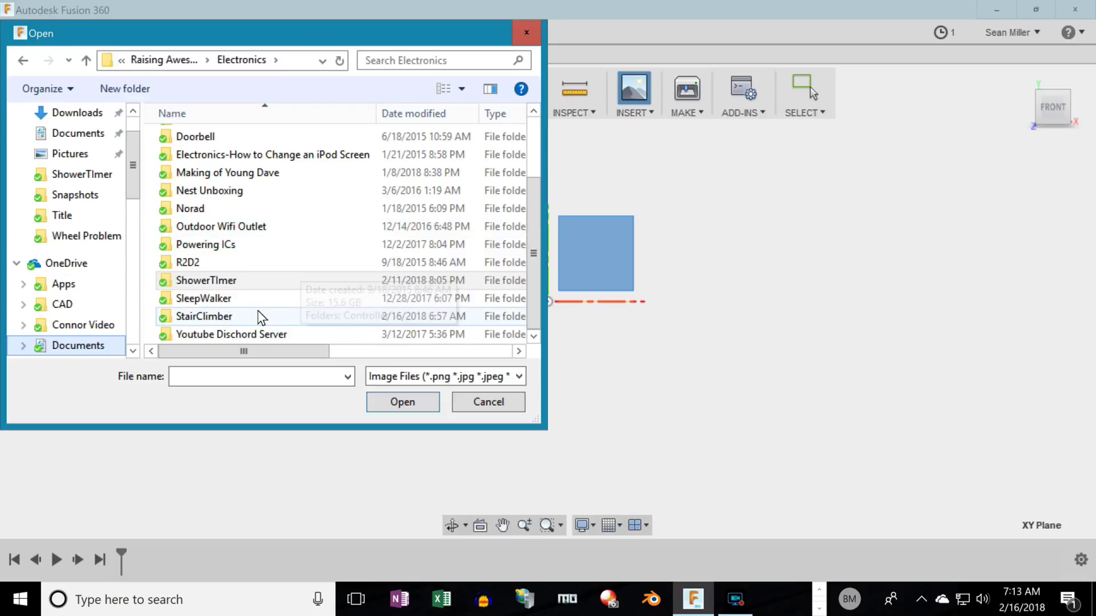
# Attach the robot dog's side-view image as a canvas on the XY plane, shifted about 0.579 in in X and 0.176 in in Y.
pyautogui.doubleClick(210, 177)
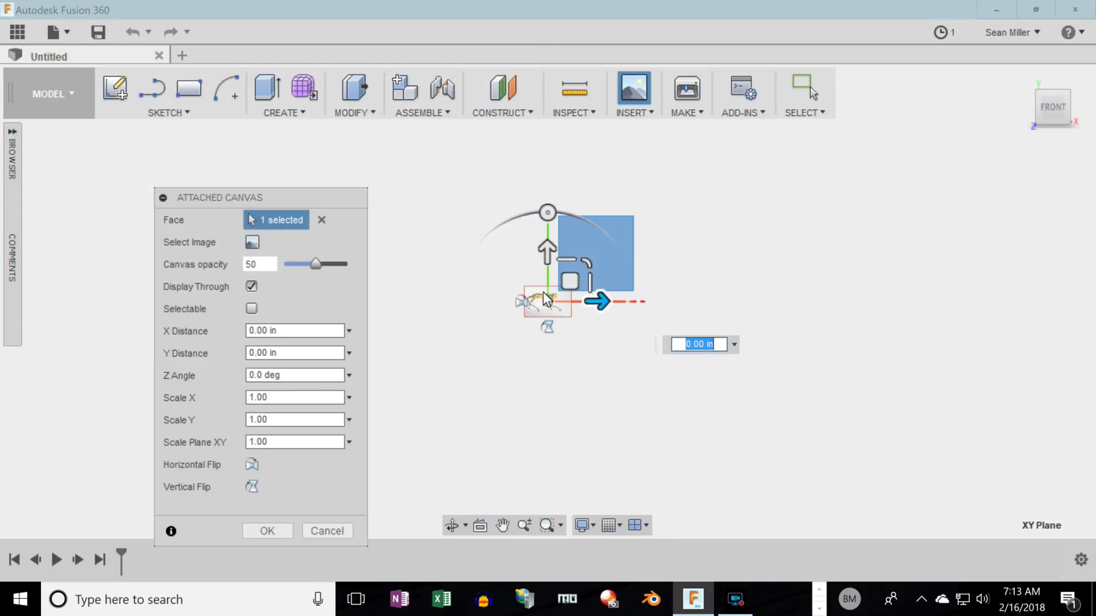
pyautogui.moveTo(570, 281); pyautogui.dragTo(611, 272)
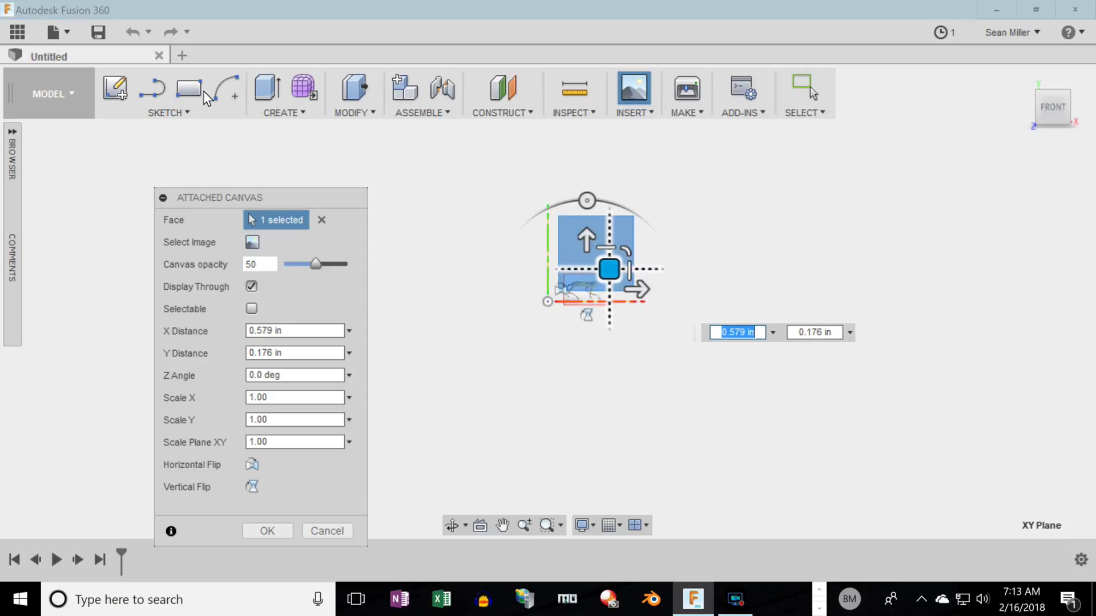
pyautogui.scroll(-1, 574, 378)
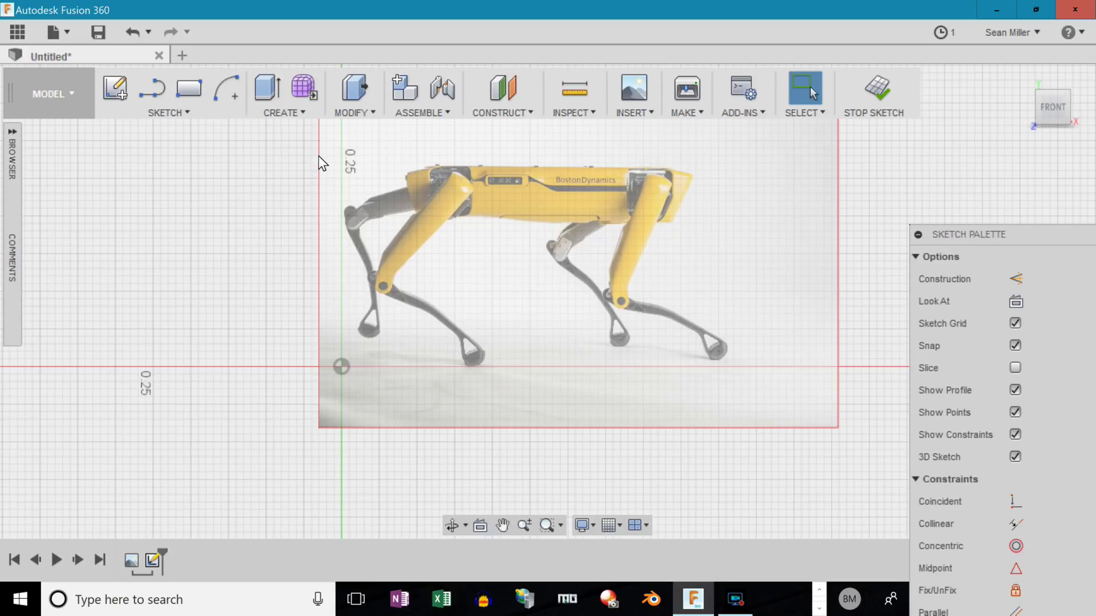
# Trace the underside of the front leg's knee joint with connected line segments, starting at the small pivot behind the knee.
pyautogui.scroll(5, 376, 320)
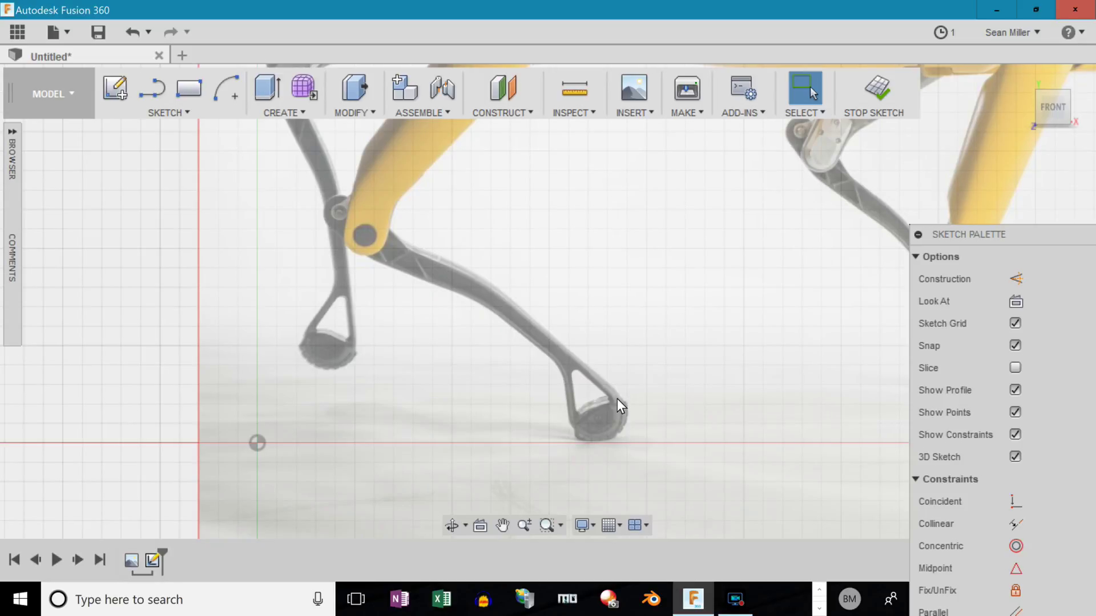
pyautogui.click(166, 114)
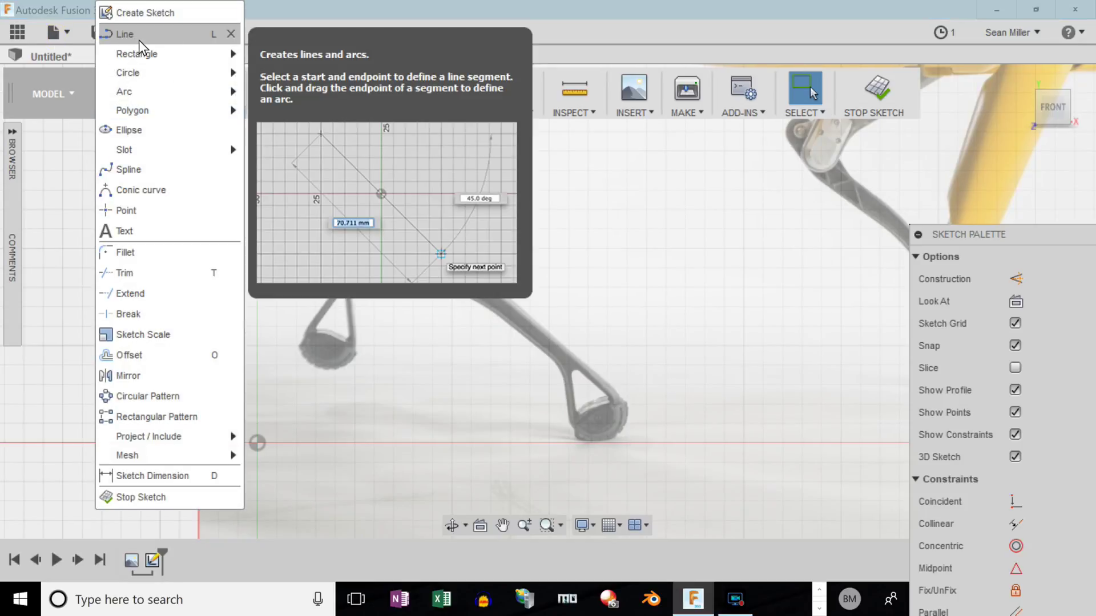
pyautogui.click(139, 35)
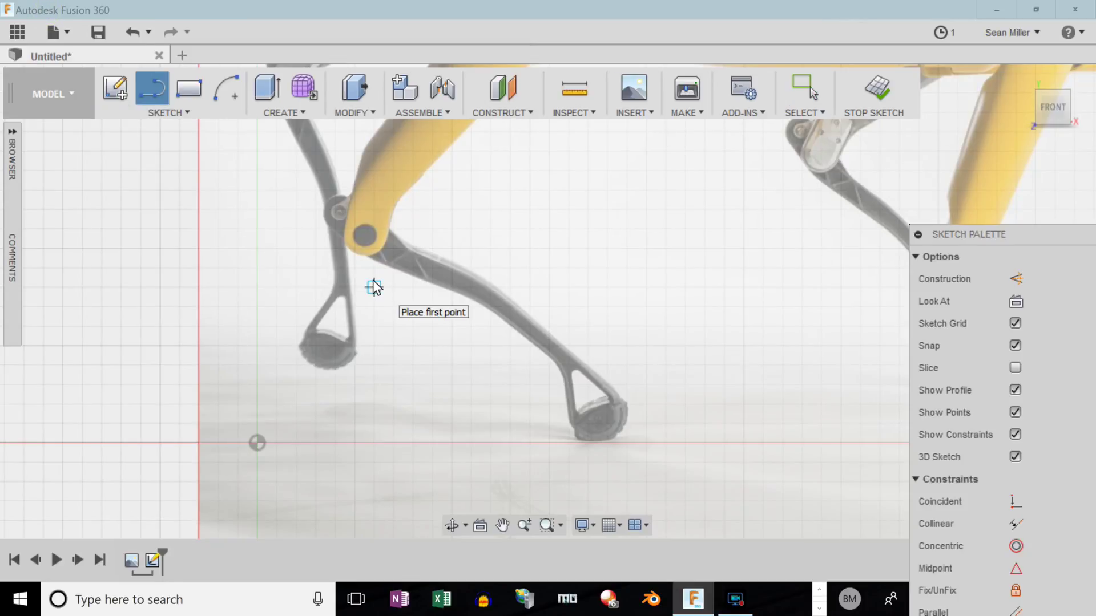
pyautogui.click(327, 226)
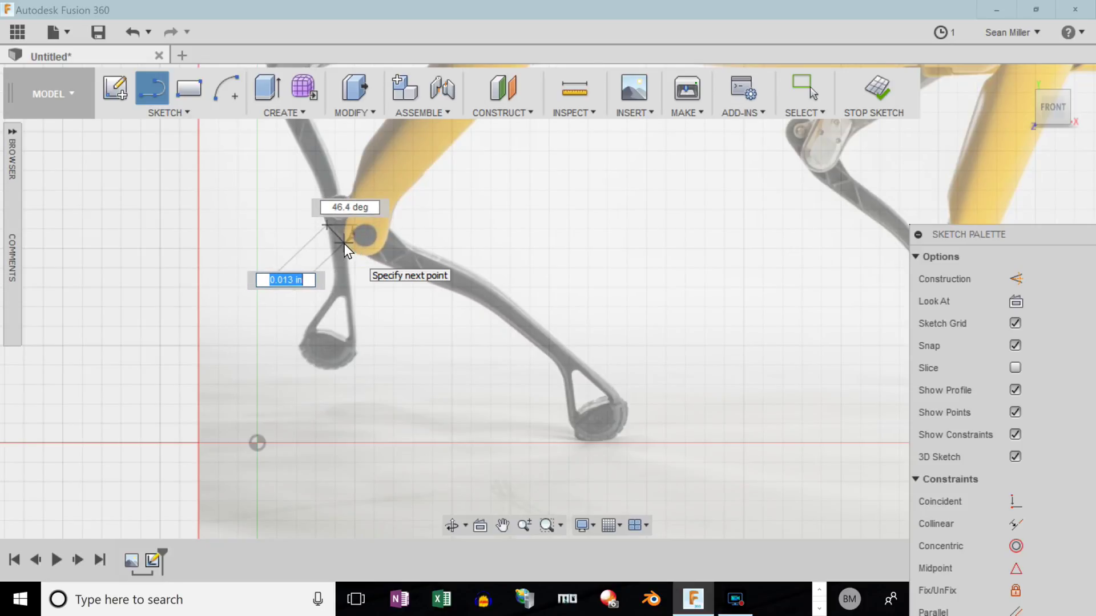
pyautogui.click(344, 245)
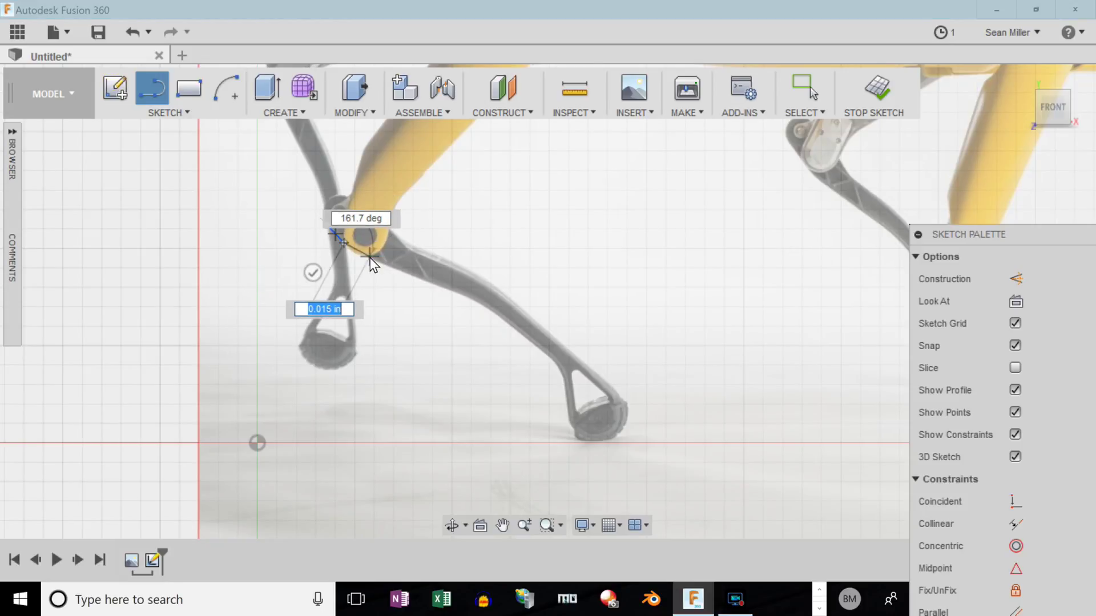
pyautogui.click(369, 258)
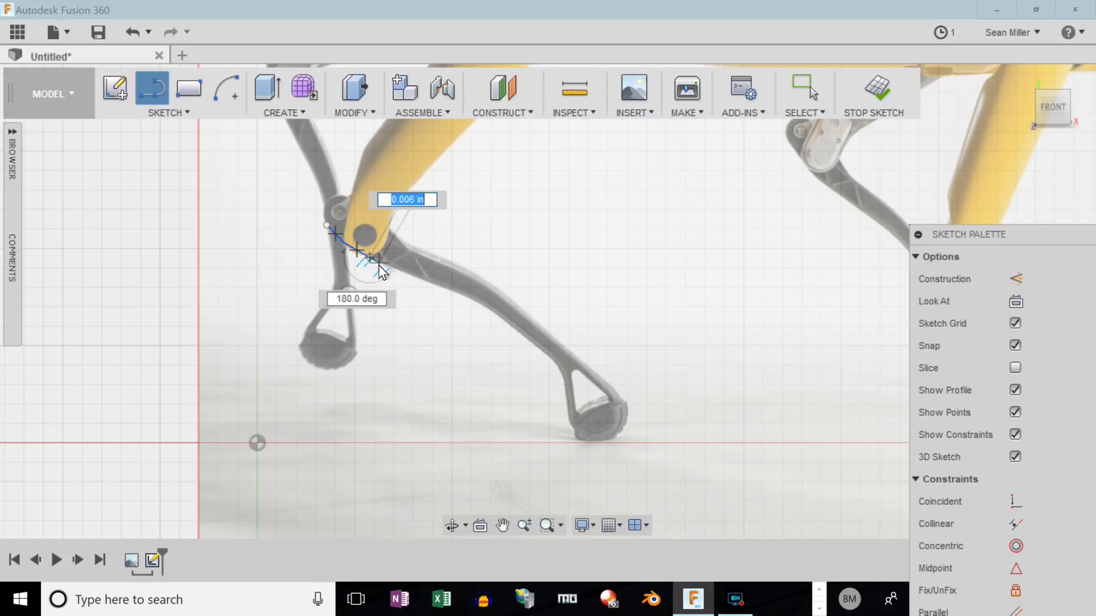
pyautogui.scroll(3, 396, 269)
pyautogui.click(378, 267)
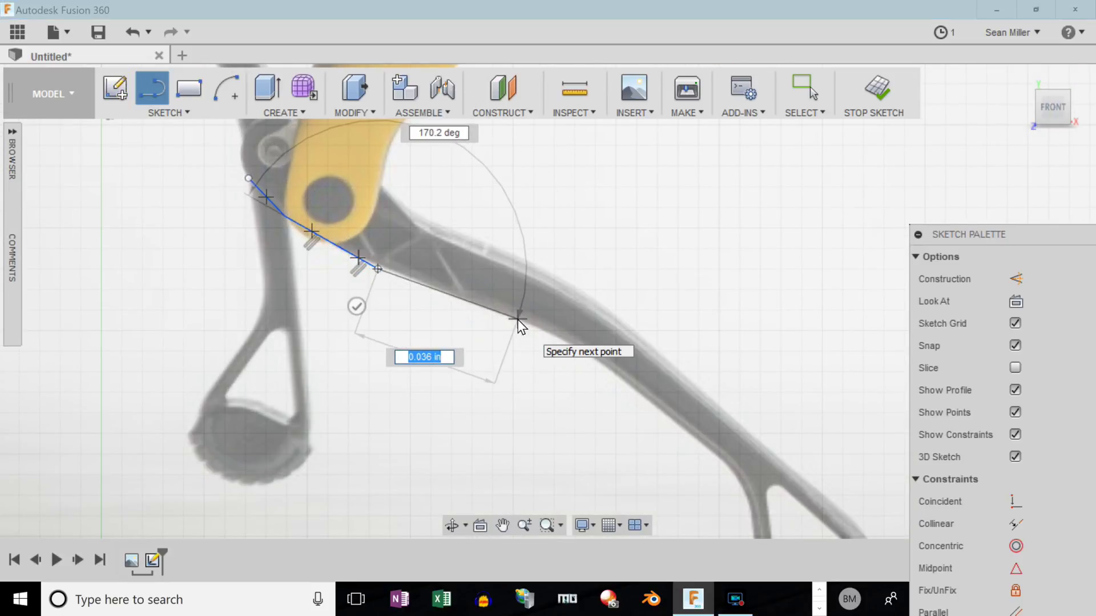
# Continue the line chain along the underside of the lower leg, through its bend, down to the fork above the foot.
pyautogui.click(550, 330)
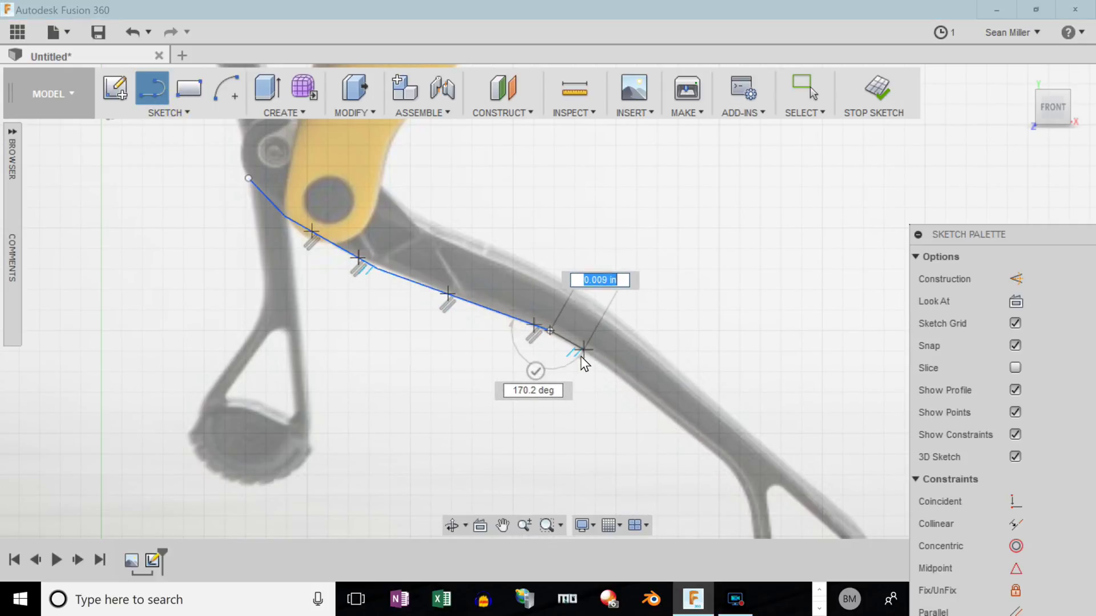
pyautogui.scroll(-5, 580, 356)
pyautogui.scroll(3, 601, 424)
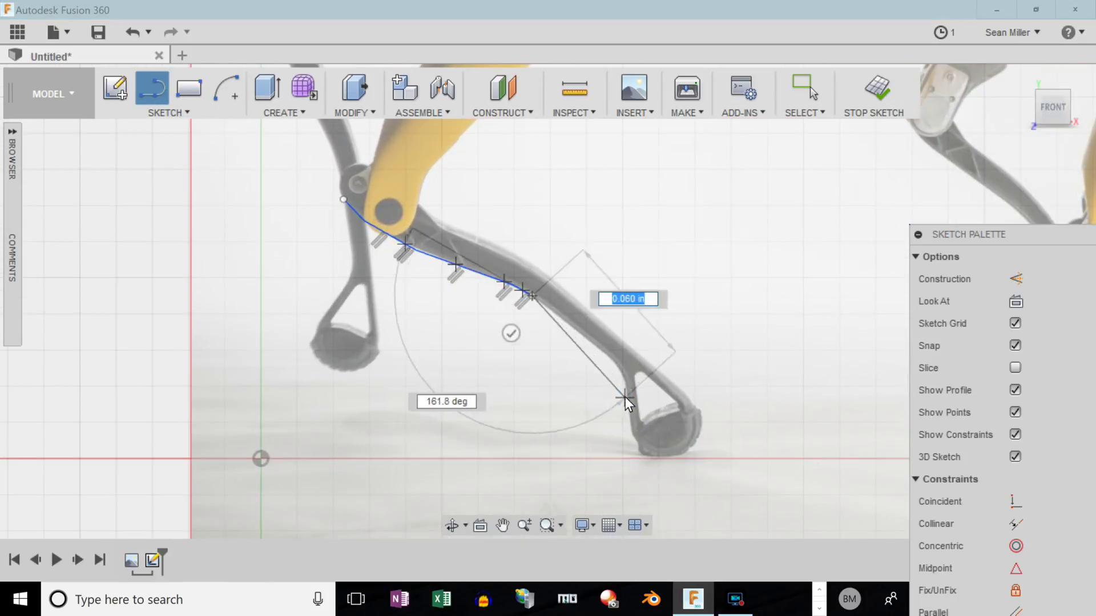
pyautogui.doubleClick(615, 363)
pyautogui.click(617, 366)
# Trace the curve at the fork and the rear strut with short line segments down to the edge of the foot.
pyautogui.scroll(3, 627, 394)
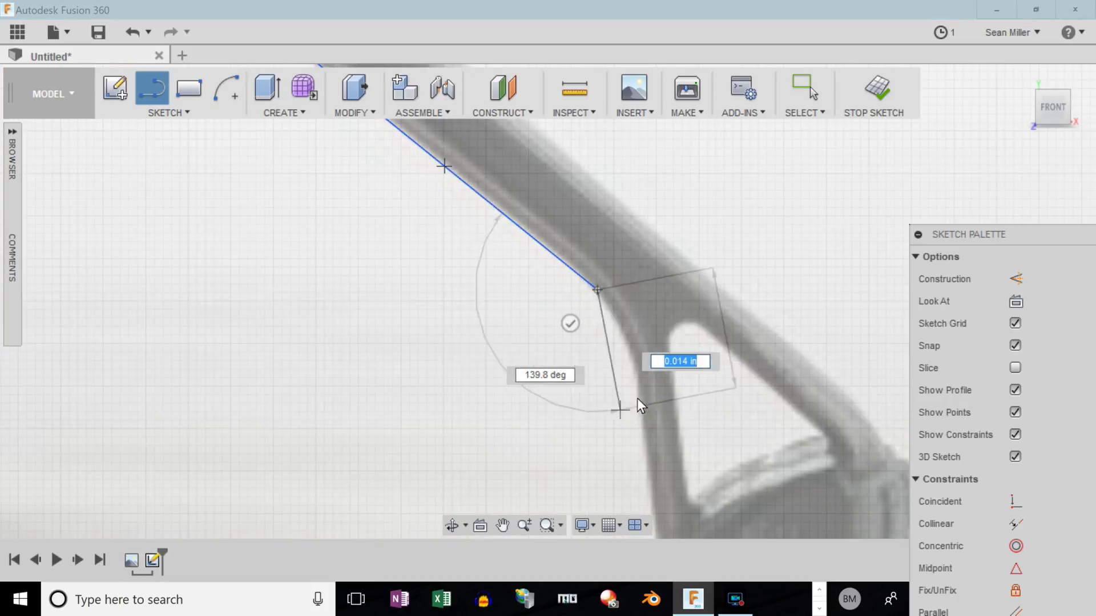
pyautogui.doubleClick(622, 336)
pyautogui.click(623, 338)
pyautogui.click(631, 363)
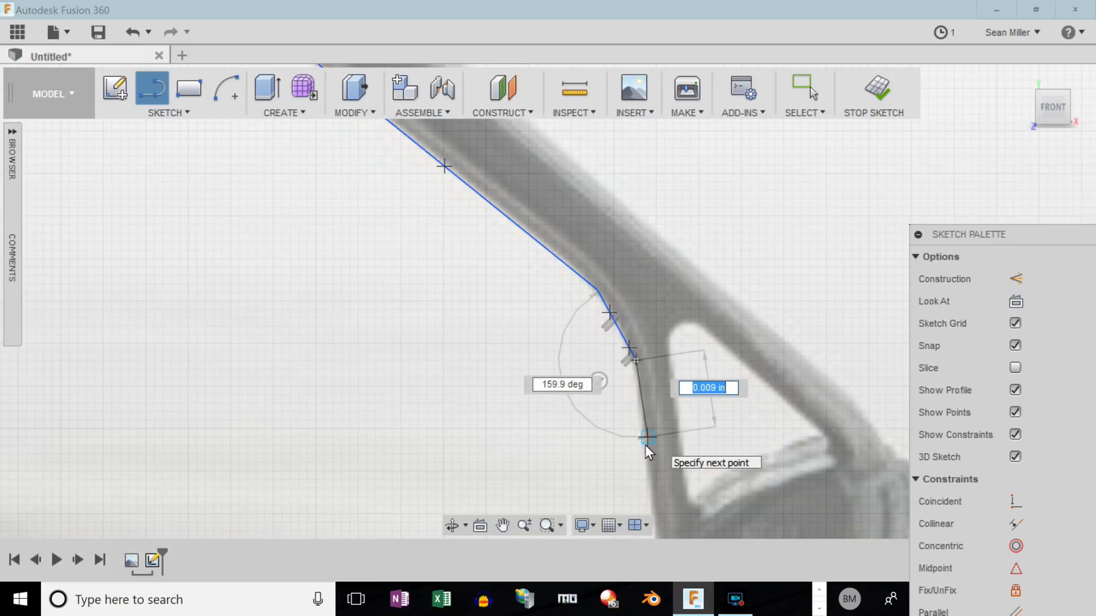
pyautogui.click(649, 505)
pyautogui.scroll(-6, 653, 514)
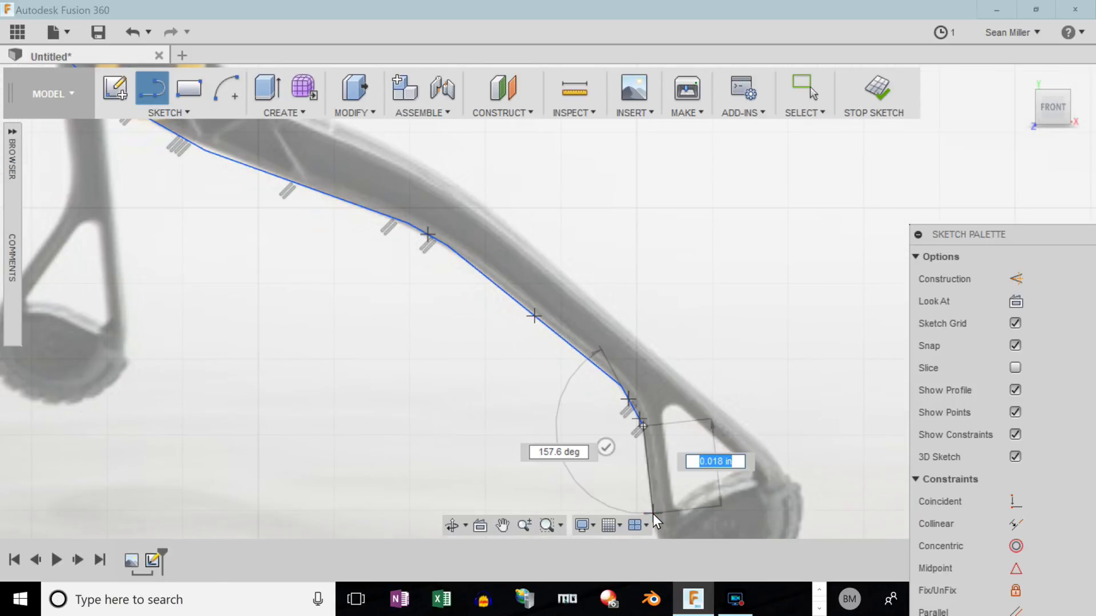
pyautogui.scroll(10, 677, 434)
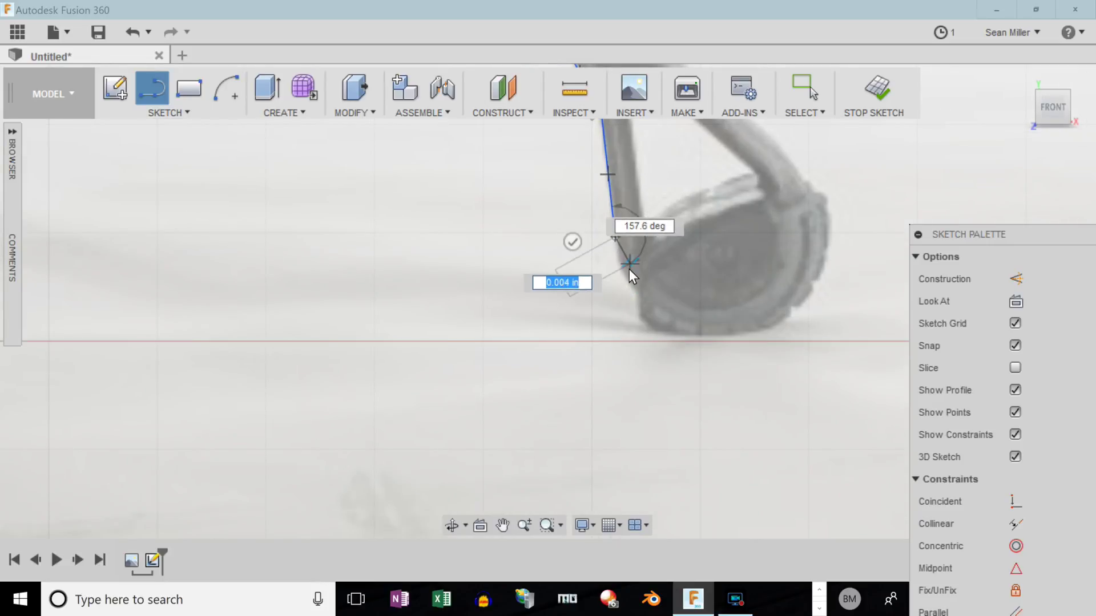
# Draw a 3-point arc around the bottom of the foot, from the rear strut line's end to the front strut's base.
pyautogui.click(168, 113)
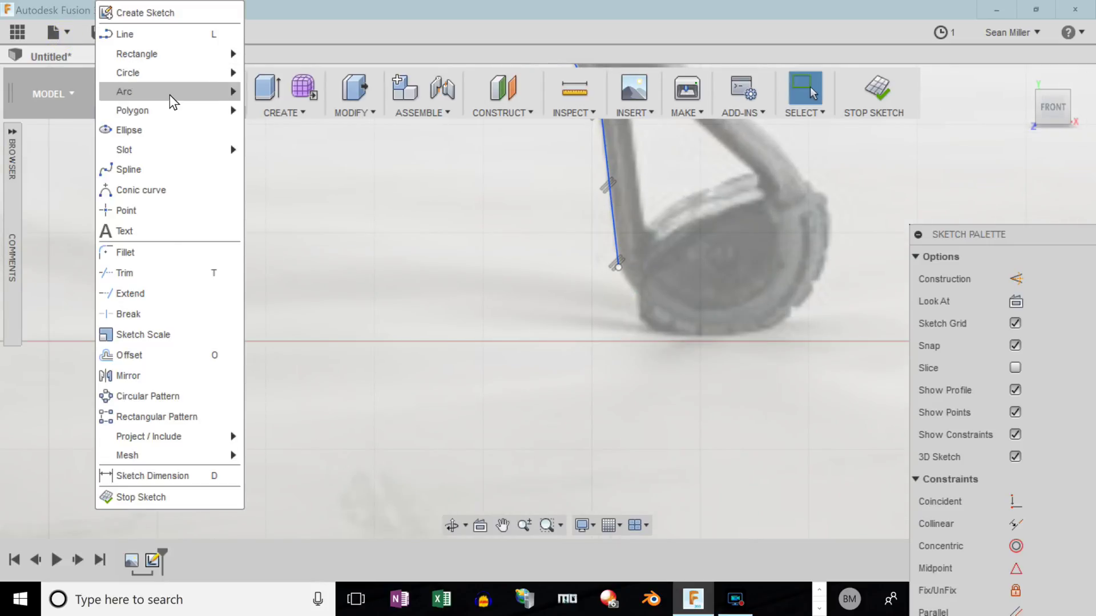
pyautogui.moveTo(229, 93)
pyautogui.click(289, 101)
pyautogui.click(618, 266)
pyautogui.click(808, 190)
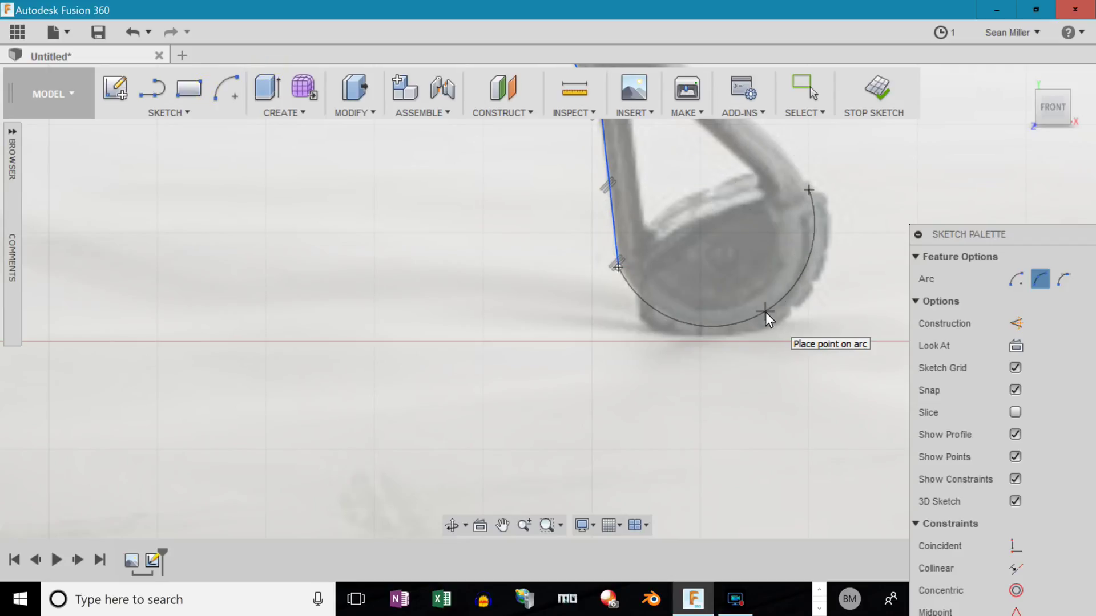
pyautogui.click(765, 313)
# Draw connected lines from the foot arc's end up the front strut and onto the upper edge of the lower leg.
pyautogui.scroll(-3, 705, 402)
pyautogui.press('l')
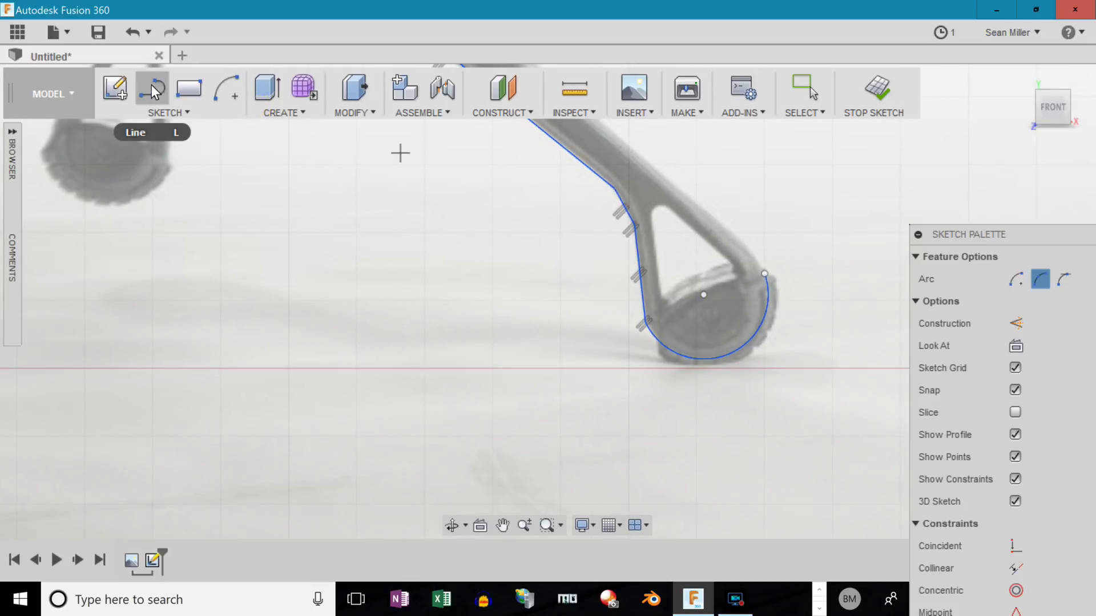
pyautogui.click(765, 275)
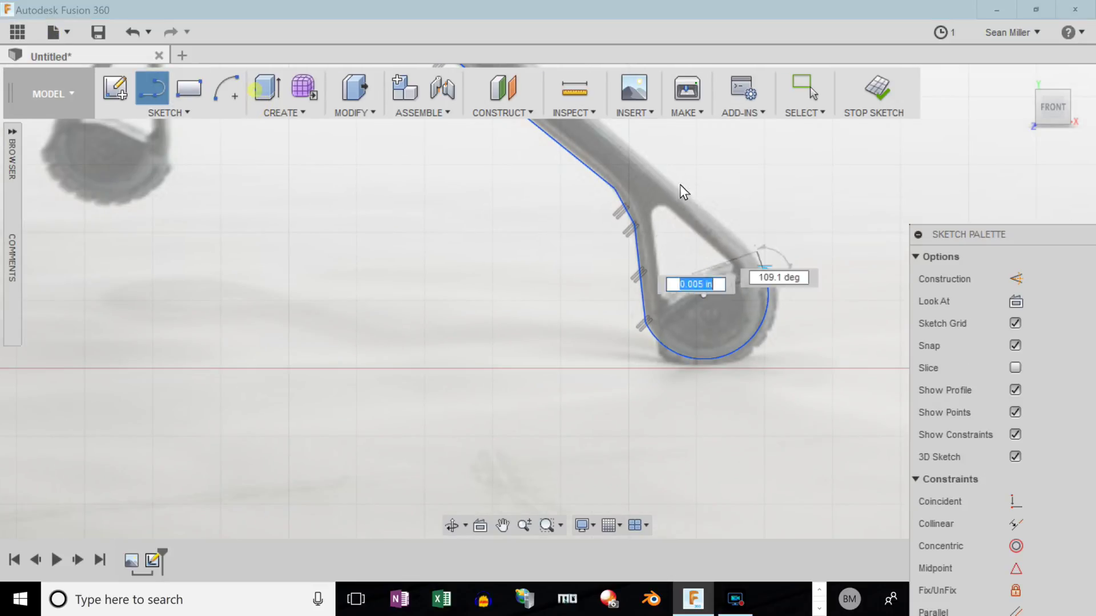
pyautogui.scroll(-3, 666, 228)
pyautogui.scroll(2, 622, 177)
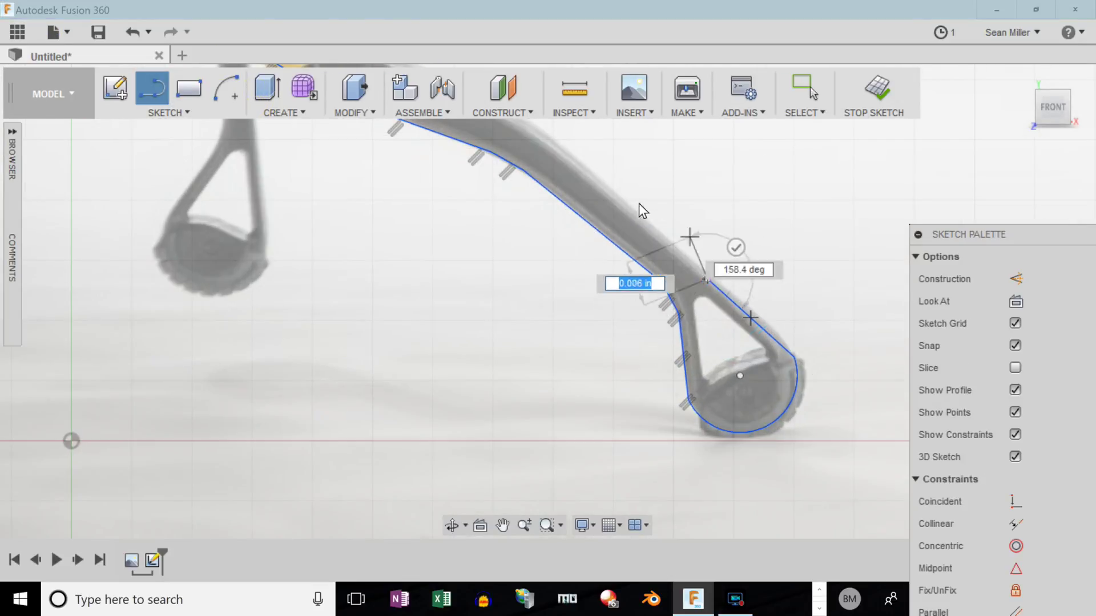
pyautogui.scroll(5, 588, 137)
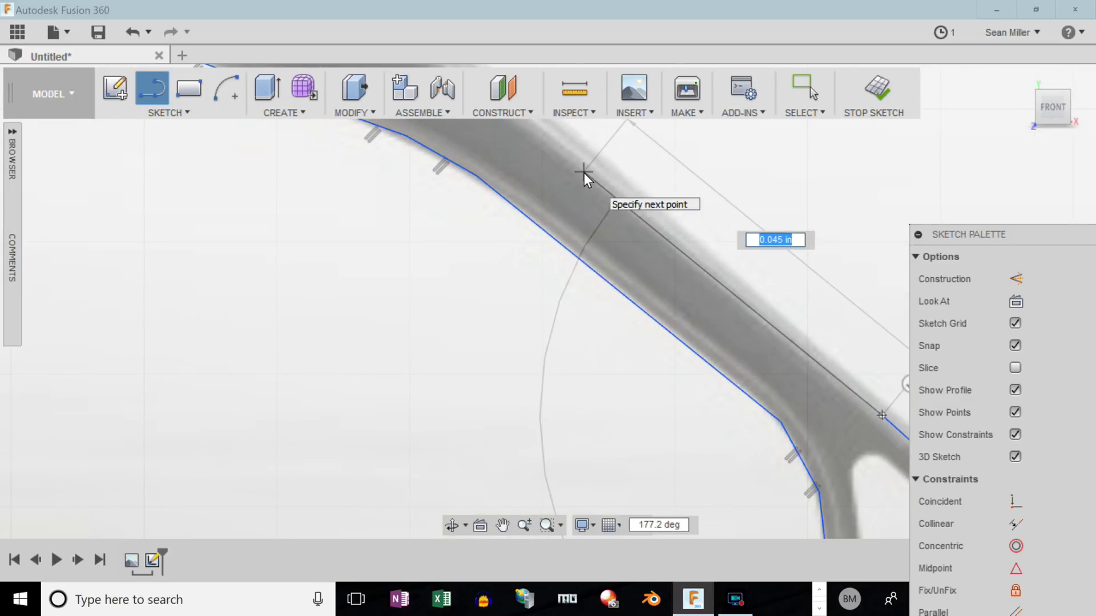
pyautogui.scroll(-3, 523, 256)
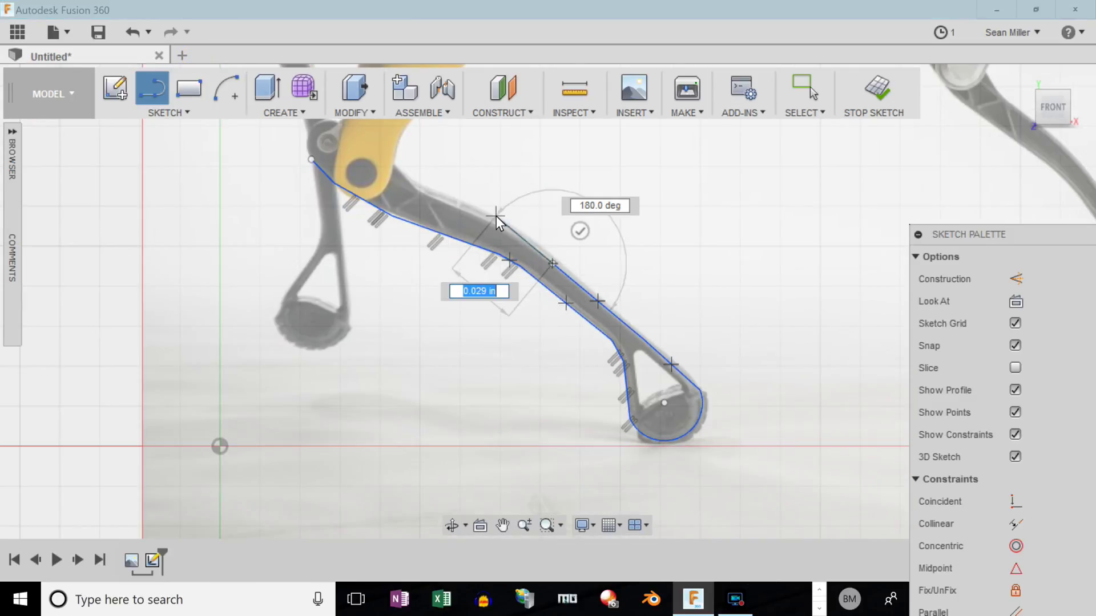
# Continue the upper outline with lines along the lower leg and across the yellow knee section above its pivot hole.
pyautogui.scroll(4, 496, 215)
pyautogui.click(531, 240)
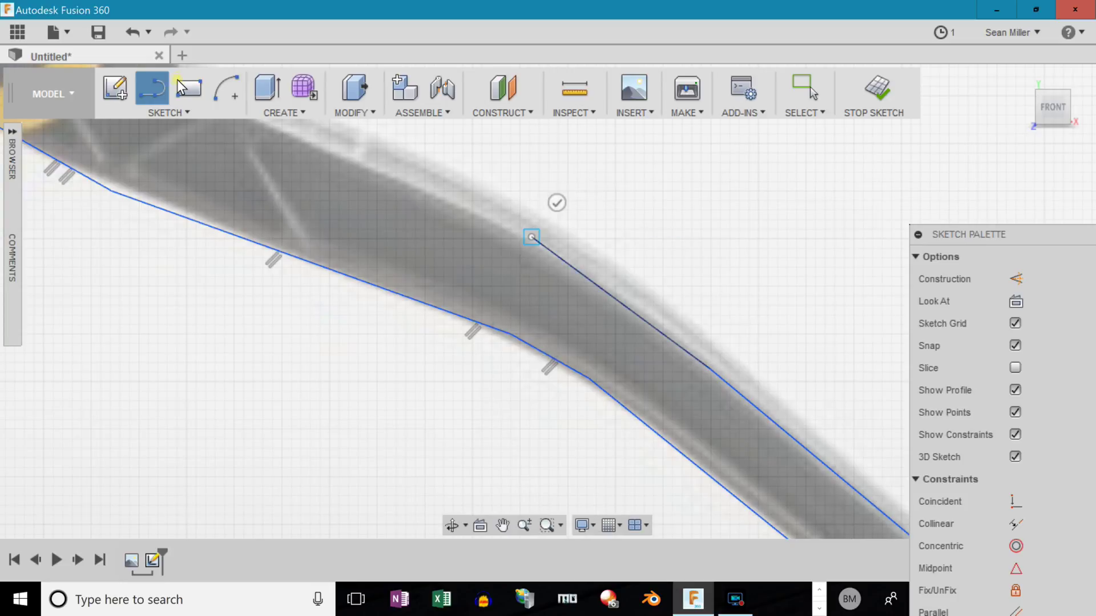
pyautogui.scroll(-4, 532, 238)
pyautogui.click(423, 189)
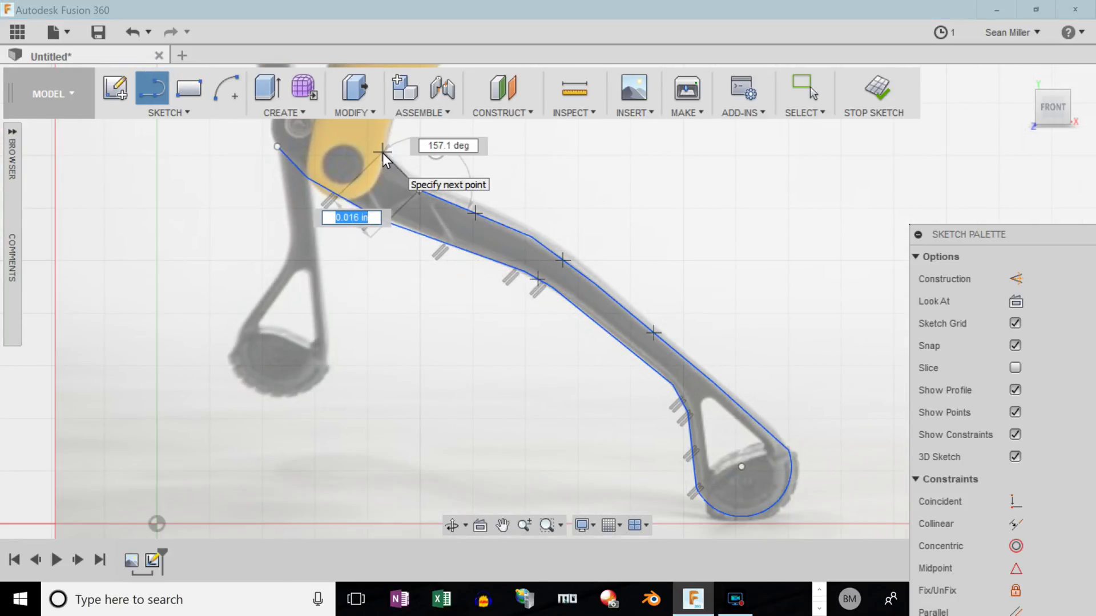
pyautogui.scroll(-4, 370, 143)
pyautogui.scroll(8, 343, 145)
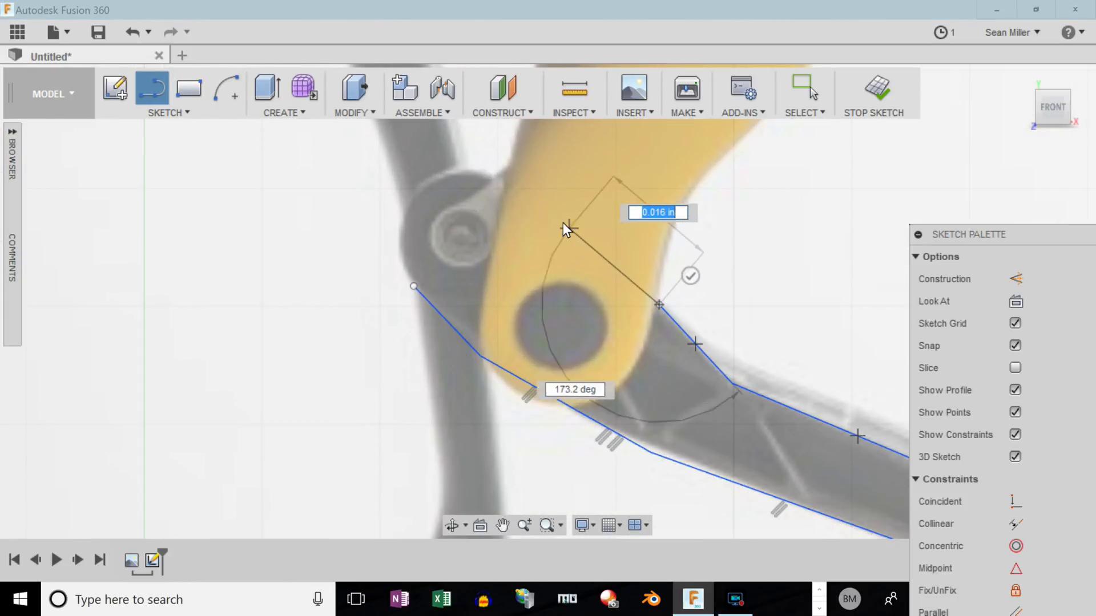
pyautogui.click(542, 206)
pyautogui.scroll(-4, 542, 206)
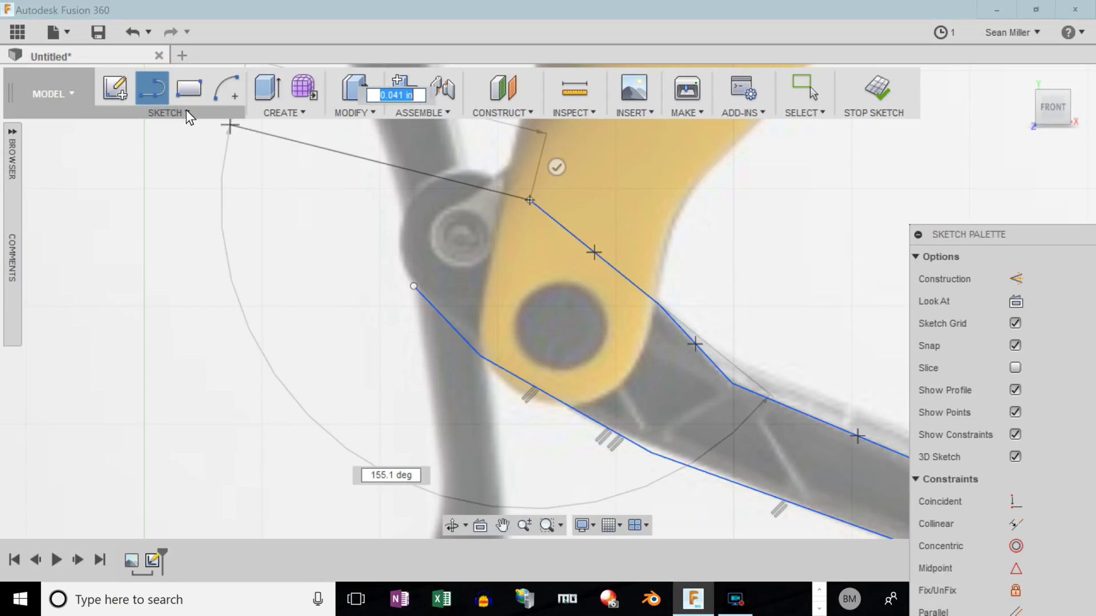
# Close the leg outline with a 3-point arc around the small pivot behind the knee, joining the two open line ends.
pyautogui.scroll(4, 564, 243)
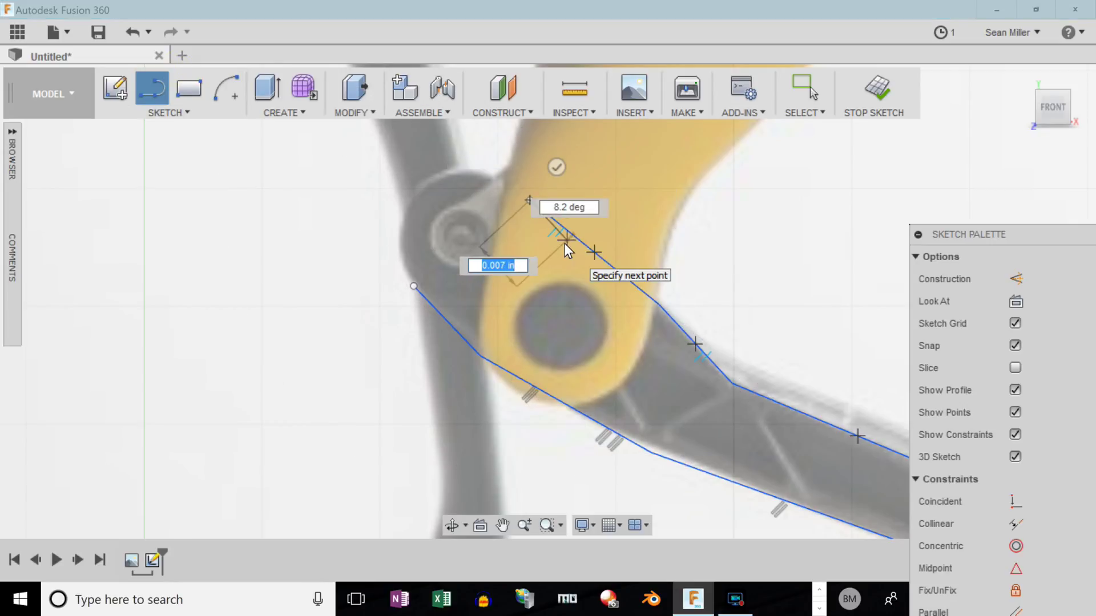
pyautogui.click(152, 115)
pyautogui.moveTo(188, 92)
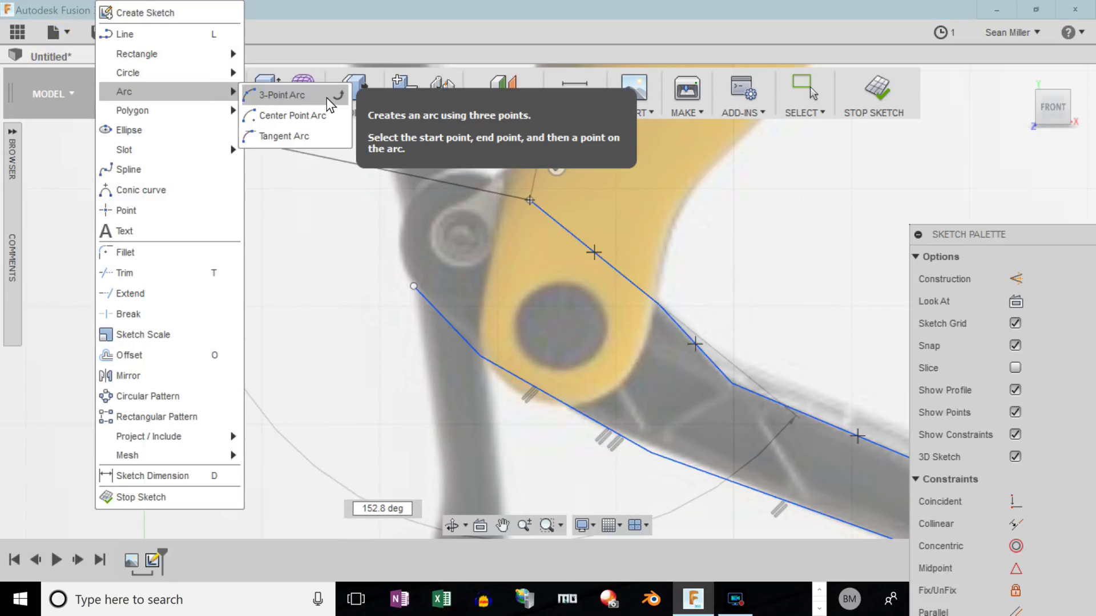
pyautogui.click(277, 91)
pyautogui.click(529, 200)
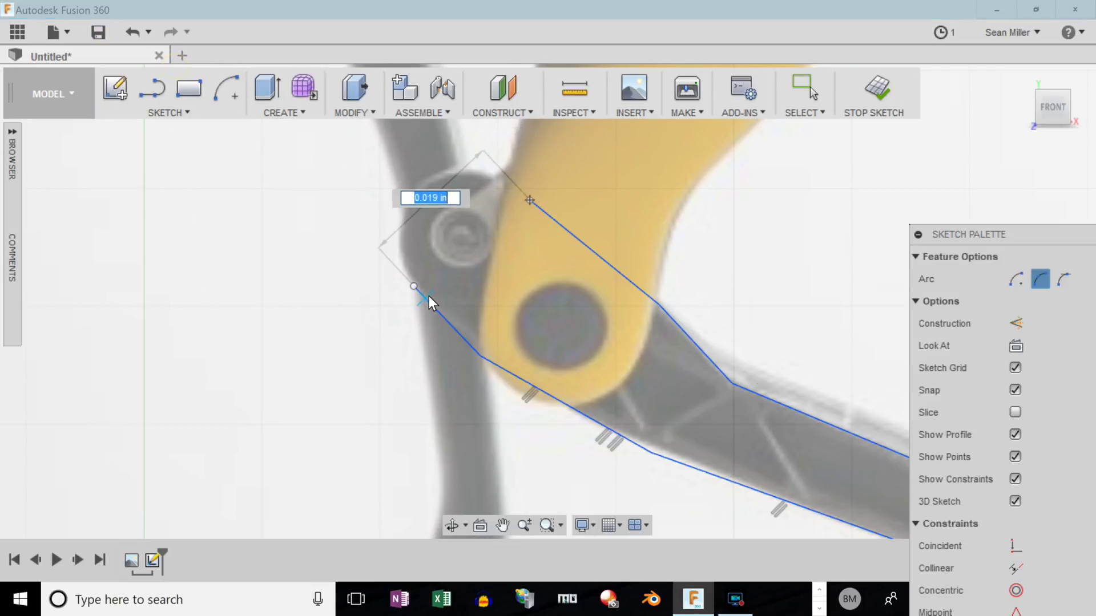
pyautogui.click(414, 285)
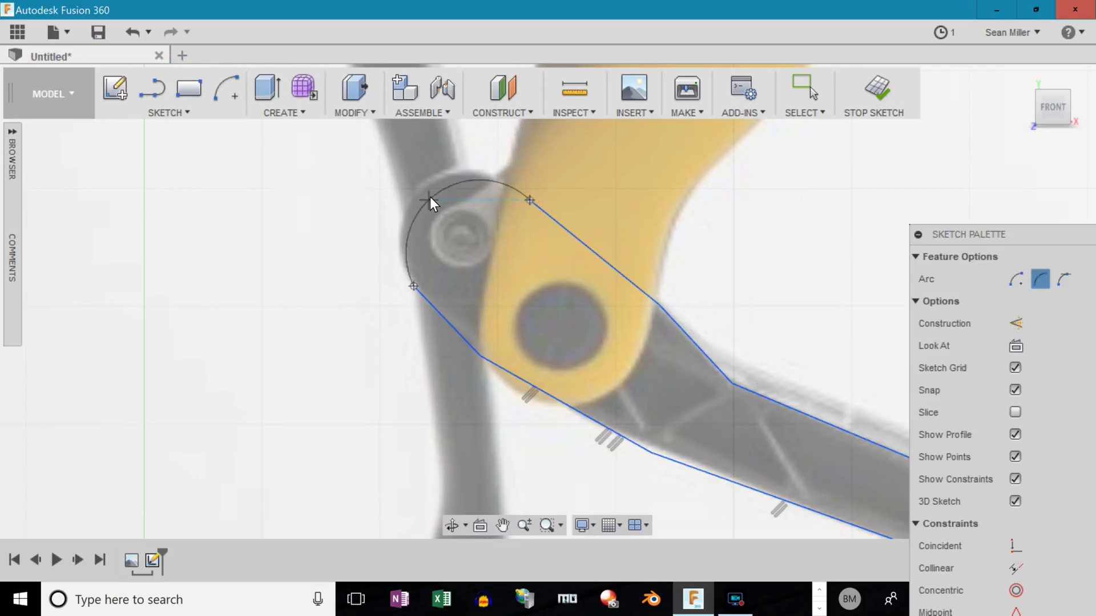
pyautogui.click(426, 187)
# Save the design as StairClimber.
pyautogui.scroll(-5, 365, 417)
pyautogui.scroll(-3, 738, 227)
pyautogui.scroll(-2, 736, 455)
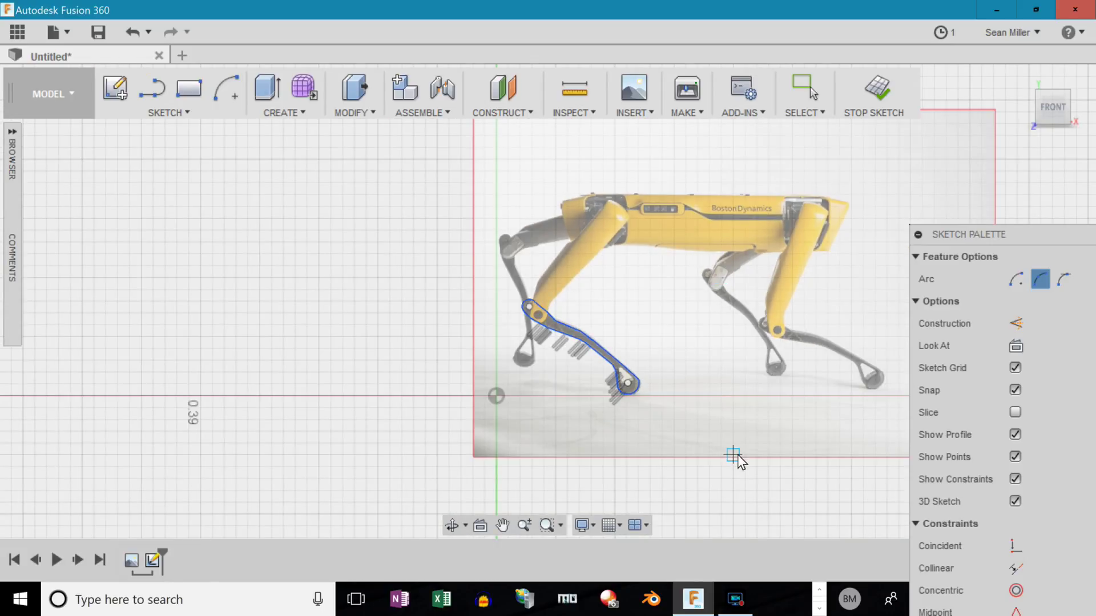
pyautogui.scroll(3, 736, 455)
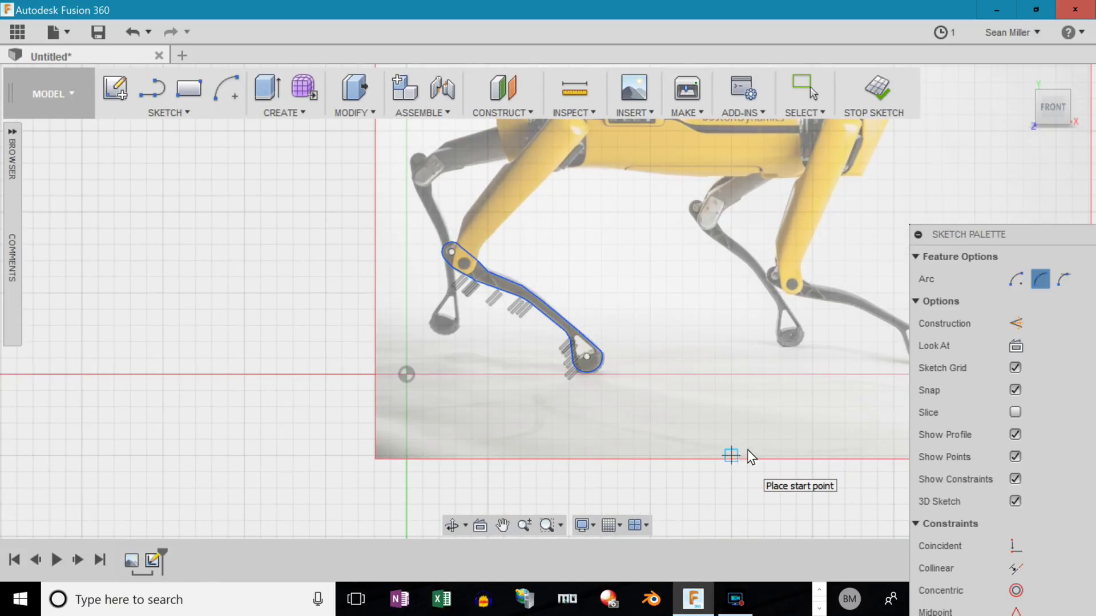
pyautogui.click(102, 30)
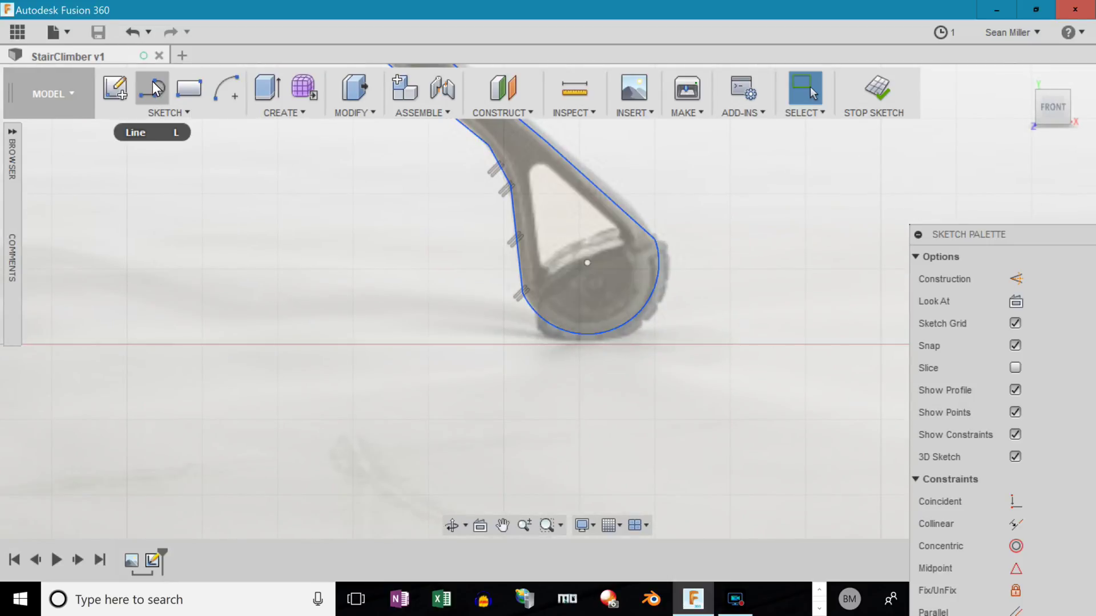
# Draw two separate lines along the rear and front sides of the triangular opening above the foot.
pyautogui.click(152, 89)
pyautogui.click(529, 185)
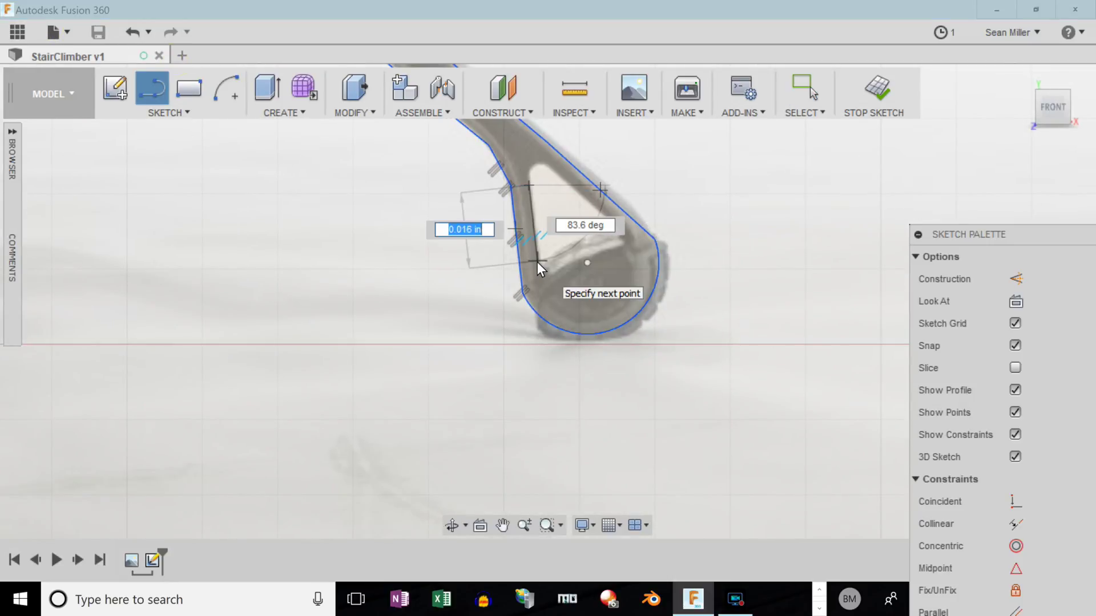
pyautogui.click(540, 282)
pyautogui.press('Escape')
pyautogui.click(153, 88)
pyautogui.click(553, 172)
pyautogui.click(622, 234)
pyautogui.press('Escape')
# Close the triangular opening with 3-point arcs, one rounding its upper corner and one along the curved edge above the wheel.
pyautogui.click(157, 112)
pyautogui.moveTo(174, 91)
pyautogui.click(285, 93)
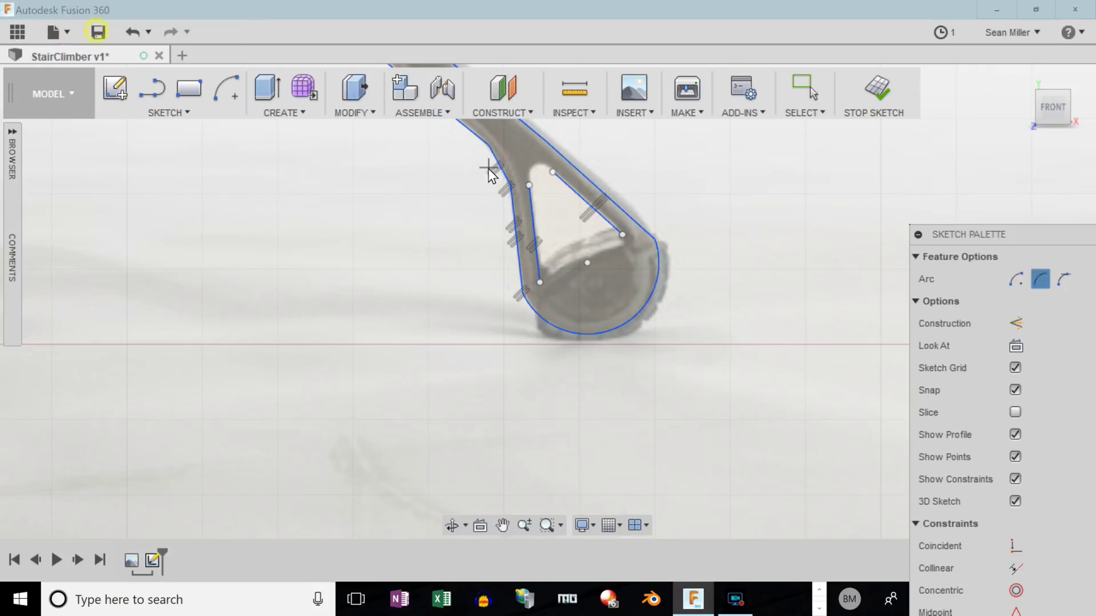
pyautogui.click(529, 186)
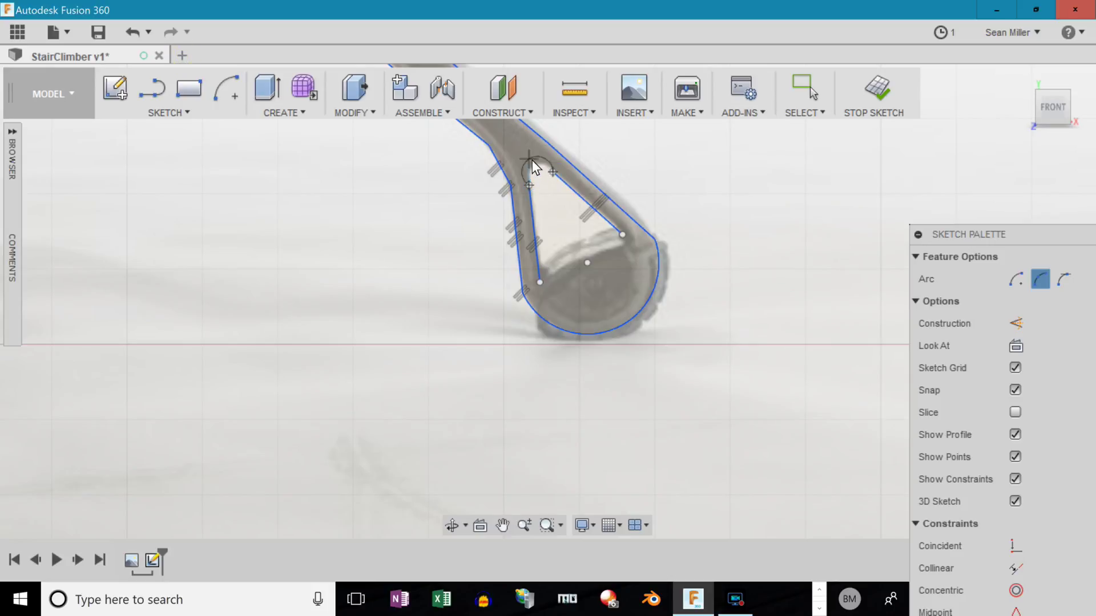
pyautogui.click(552, 172)
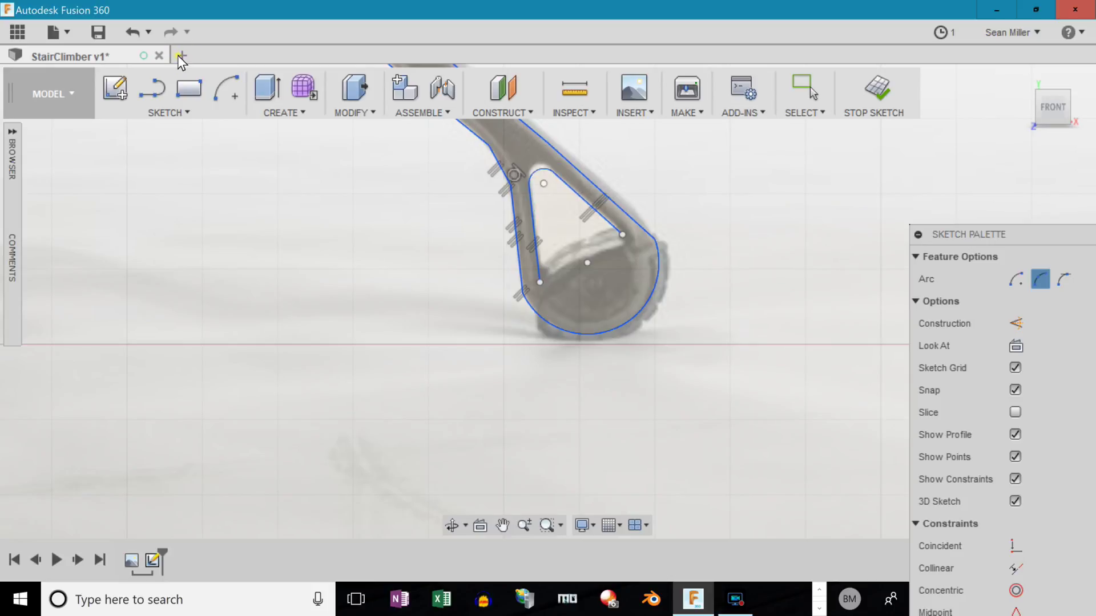
pyautogui.click(541, 283)
pyautogui.click(622, 235)
pyautogui.click(573, 255)
pyautogui.scroll(-5, 391, 313)
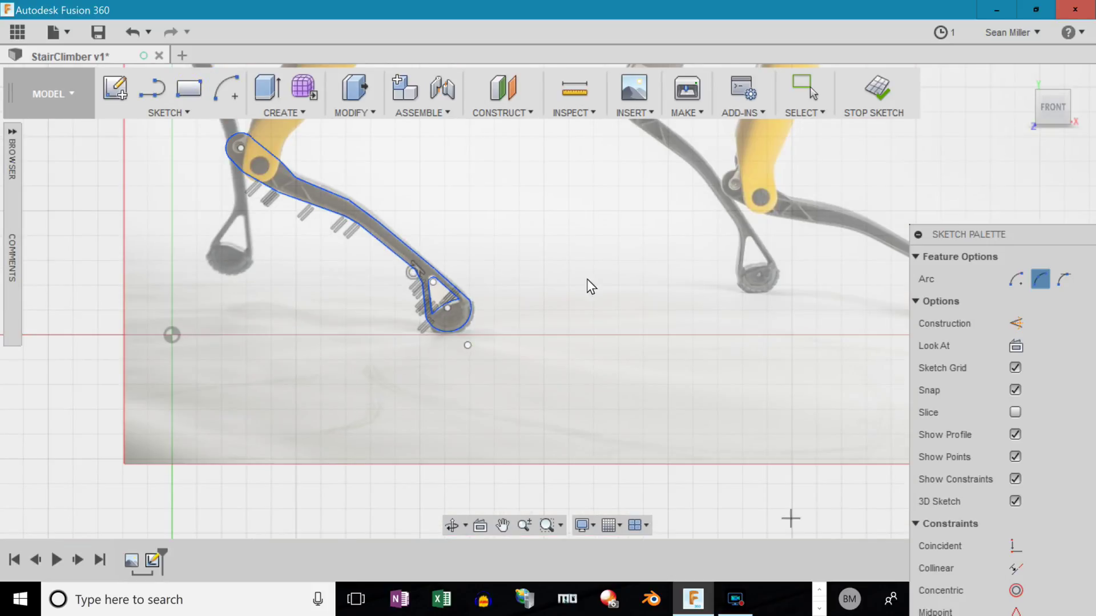
pyautogui.scroll(-4, 194, 341)
pyautogui.scroll(6, 434, 263)
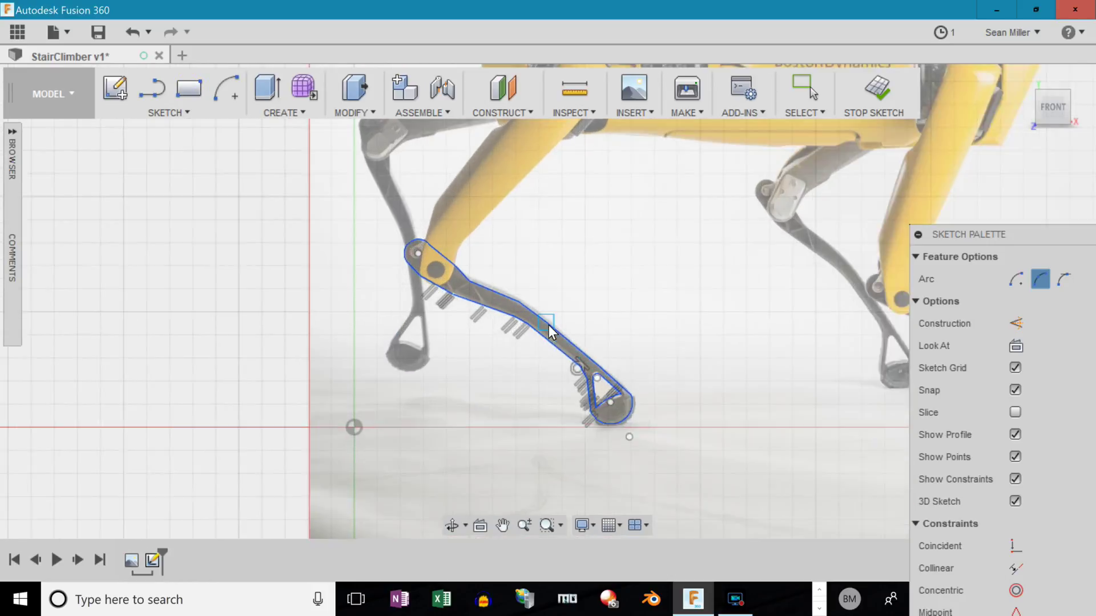
pyautogui.scroll(5, 464, 293)
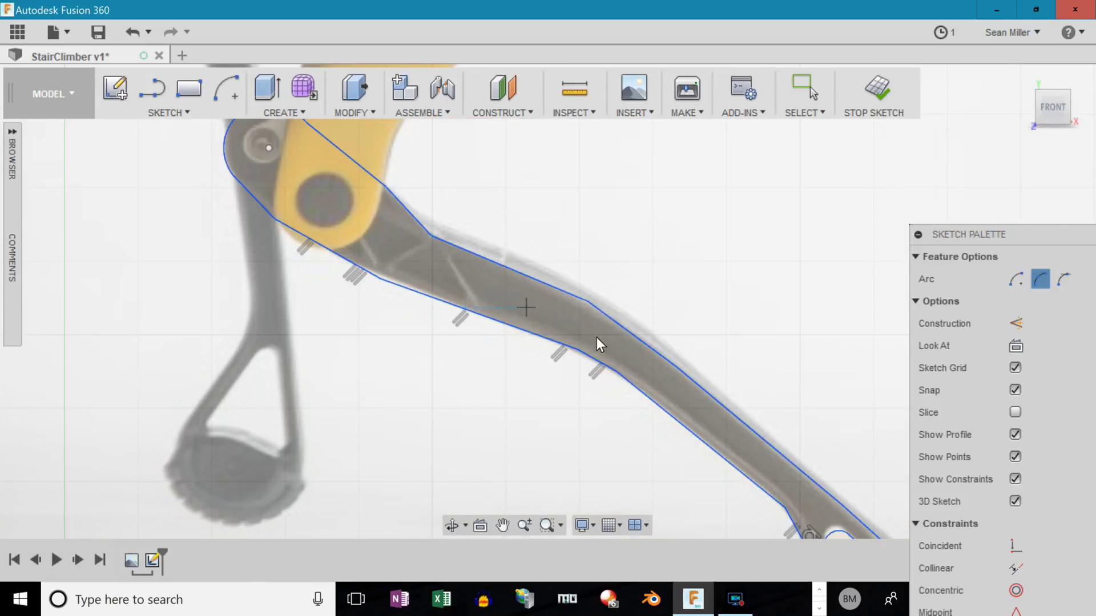
pyautogui.scroll(-3, 425, 466)
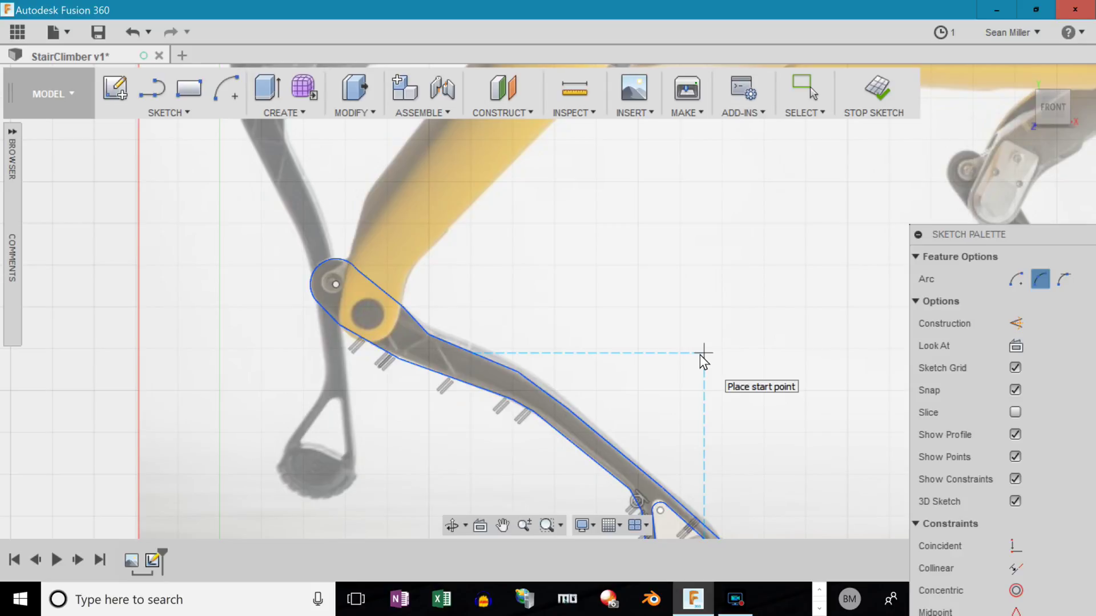
pyautogui.scroll(-3, 704, 358)
pyautogui.scroll(-3, 448, 463)
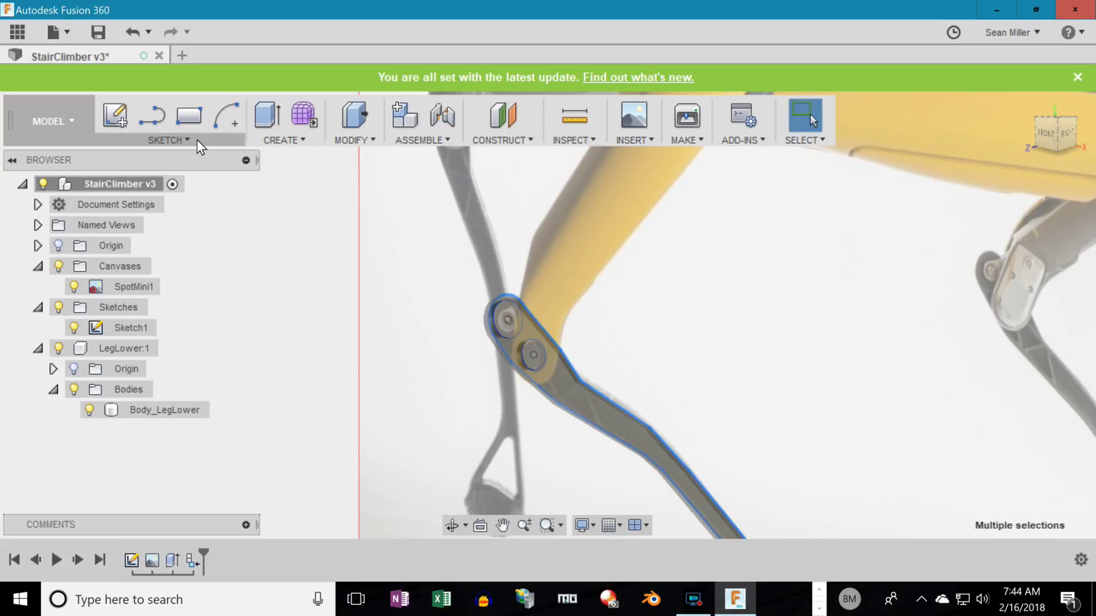
# Offset the lower leg's outer outline outward by 0.125 in.
pyautogui.click(194, 140)
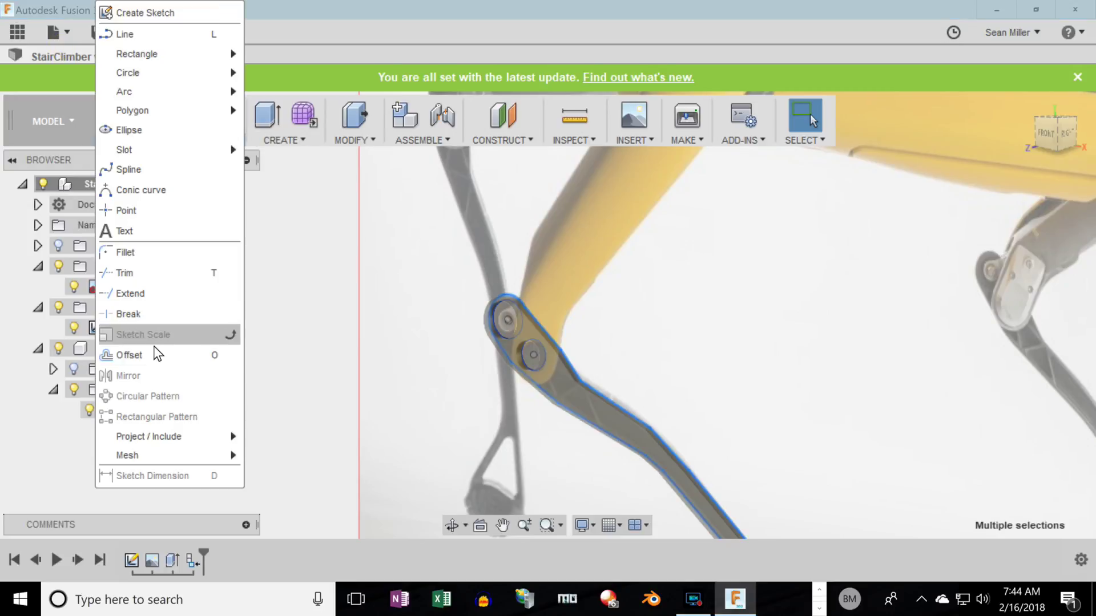
pyautogui.click(159, 355)
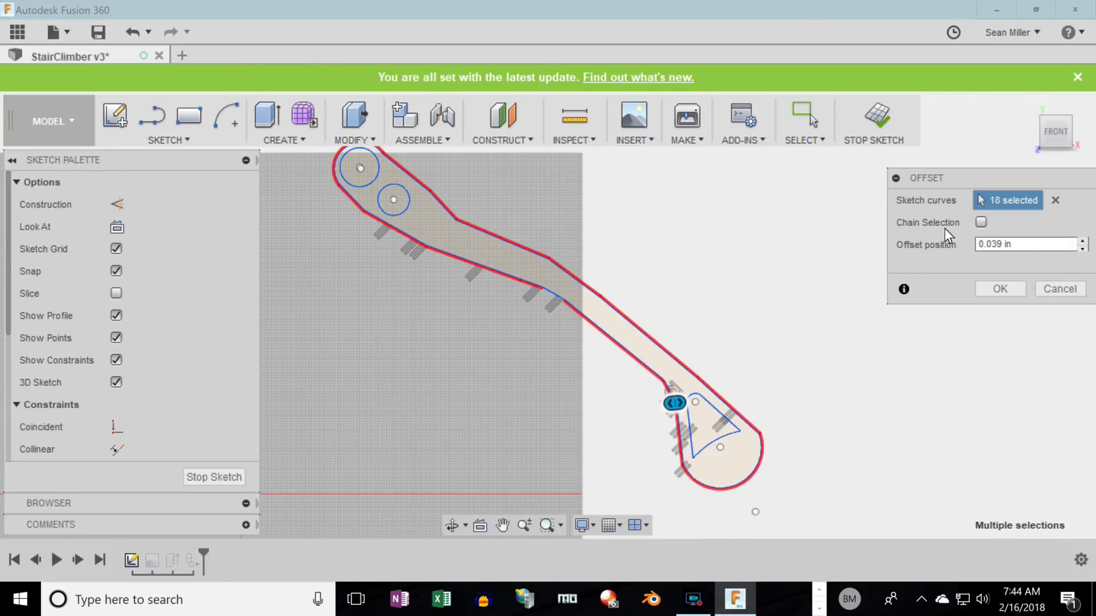
pyautogui.click(1082, 241)
pyautogui.click(1083, 241)
pyautogui.write('.')
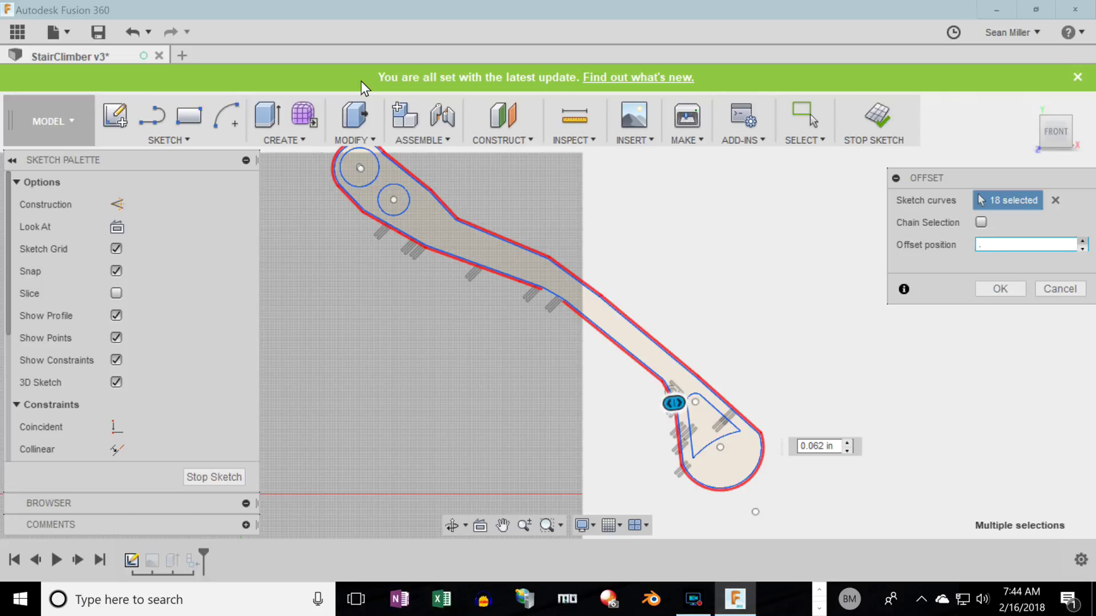
pyautogui.write('0625125')
pyautogui.click(1000, 289)
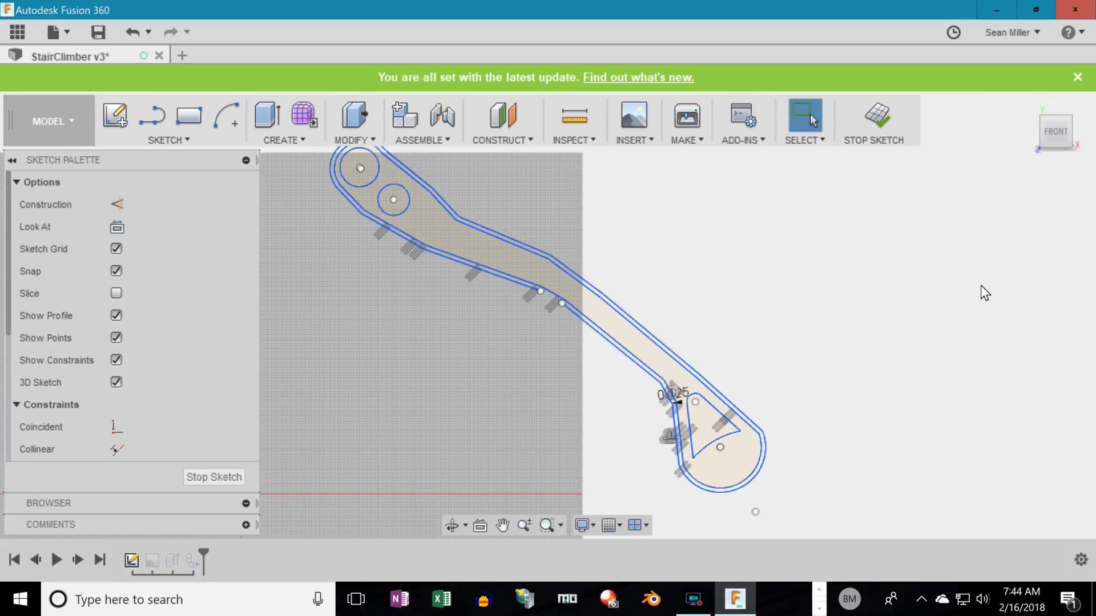
pyautogui.click(806, 140)
pyautogui.moveTo(830, 281)
pyautogui.click(920, 249)
pyautogui.click(636, 332)
pyautogui.scroll(5, 633, 333)
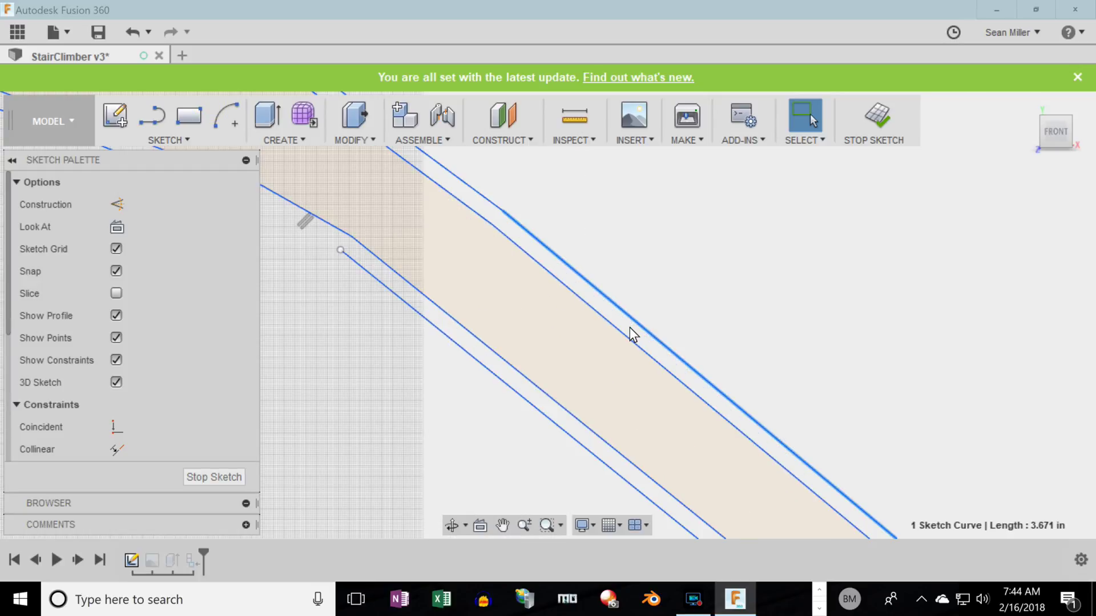
pyautogui.press('e')
# Close the gap in the offset outline with a line along the bend on the leg's lower edge.
pyautogui.scroll(-3, 639, 342)
pyautogui.scroll(5, 520, 301)
pyautogui.click(152, 117)
pyautogui.click(666, 376)
pyautogui.click(522, 295)
pyautogui.scroll(-5, 590, 398)
pyautogui.press('Escape')
pyautogui.scroll(3, 580, 351)
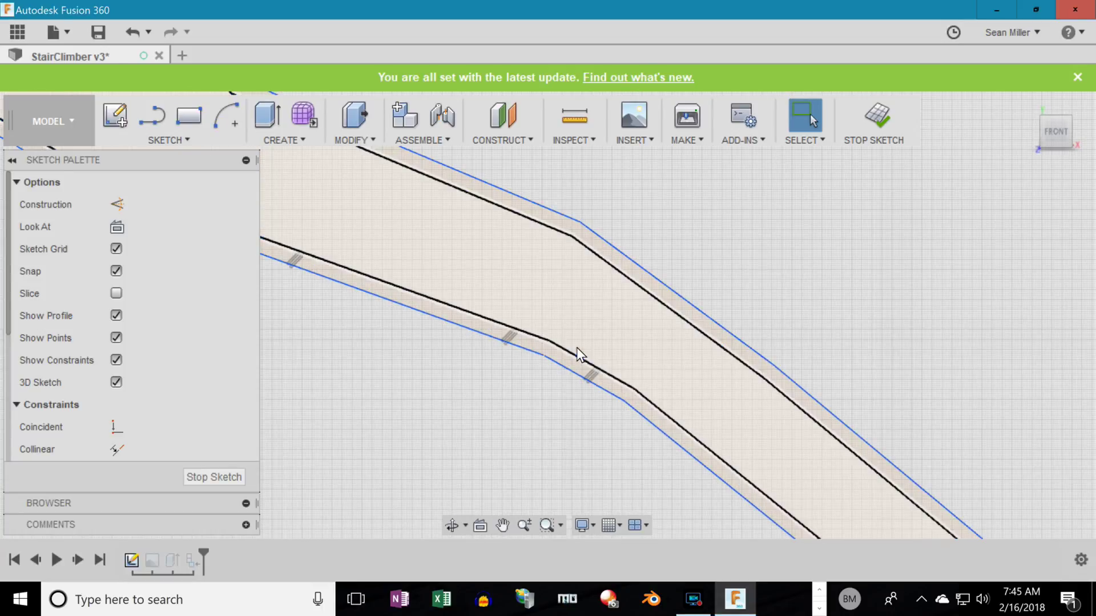
# Set up a two-sided Extrude of the rim profile between the two leg outlines, with operation Join and a first-side distance of 1 in.
pyautogui.press('e')
pyautogui.click(567, 362)
pyautogui.scroll(-5, 521, 399)
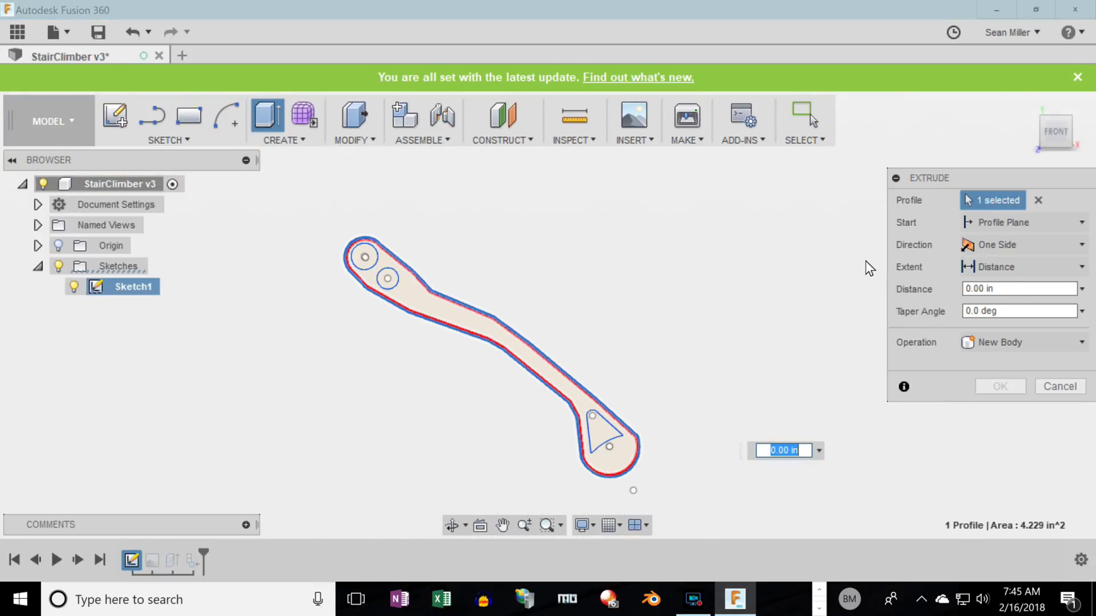
pyautogui.click(993, 342)
pyautogui.click(987, 362)
pyautogui.click(996, 246)
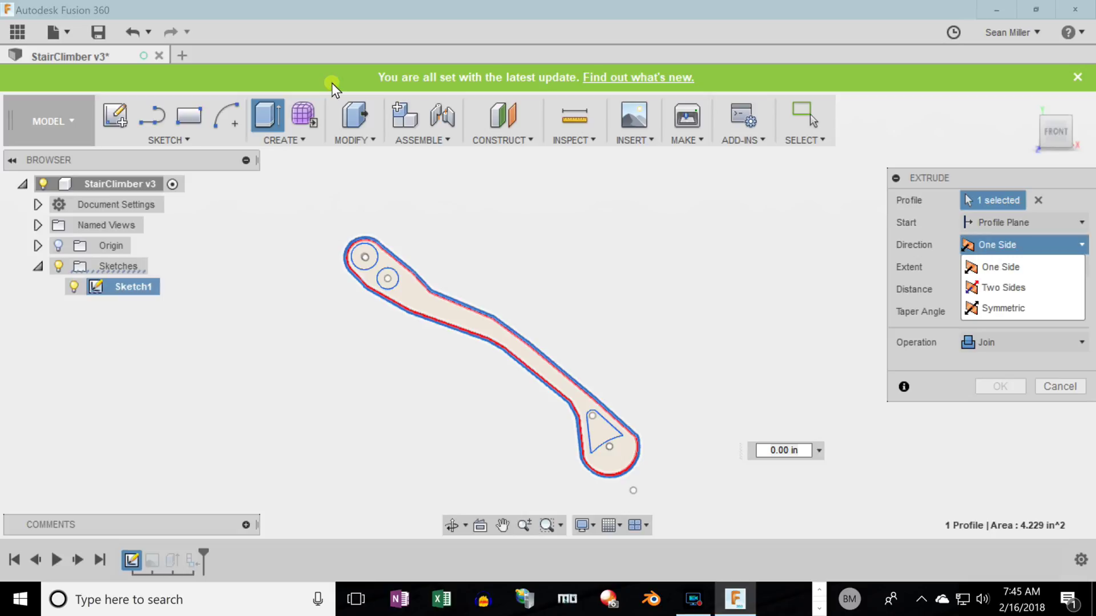
pyautogui.click(1004, 286)
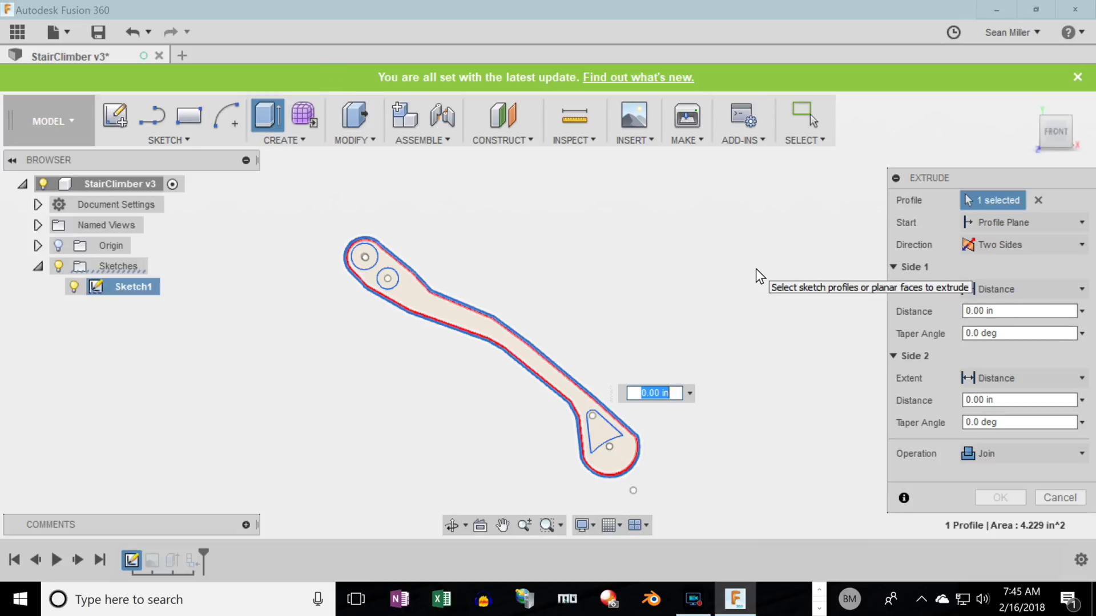
pyautogui.write('1')
pyautogui.moveTo(756, 274)
pyautogui.keyDown('shift'); pyautogui.mouseDown(button='middle')
pyautogui.moveTo(673, 300)
pyautogui.moveTo(517, 292)
pyautogui.moveTo(564, 334)
pyautogui.moveTo(660, 347)
pyautogui.moveTo(683, 297)
pyautogui.moveTo(623, 307)
pyautogui.moveTo(703, 306)
pyautogui.moveTo(786, 279)
pyautogui.moveTo(820, 225)
pyautogui.moveTo(685, 298)
pyautogui.moveTo(772, 272)
pyautogui.moveTo(763, 282)
pyautogui.mouseUp(button='middle'); pyautogui.keyUp('shift')
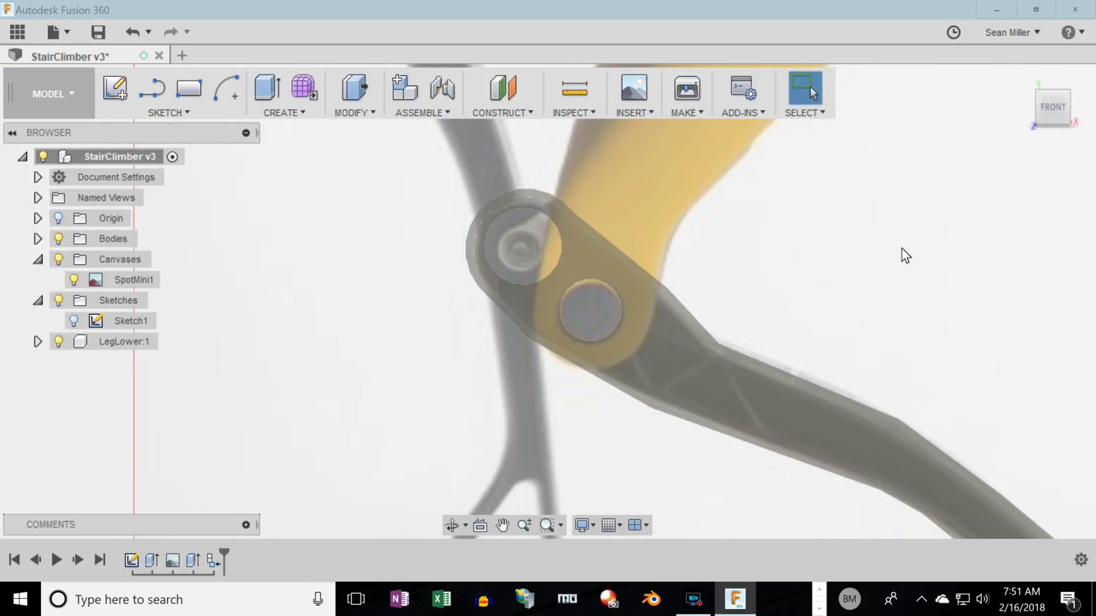
# Start a sketch on the lower leg's recessed front face and draw two connected lines as an inverted V tracing the rib's inner side.
pyautogui.scroll(-3, 833, 200)
pyautogui.scroll(2, 890, 482)
pyautogui.scroll(-3, 762, 450)
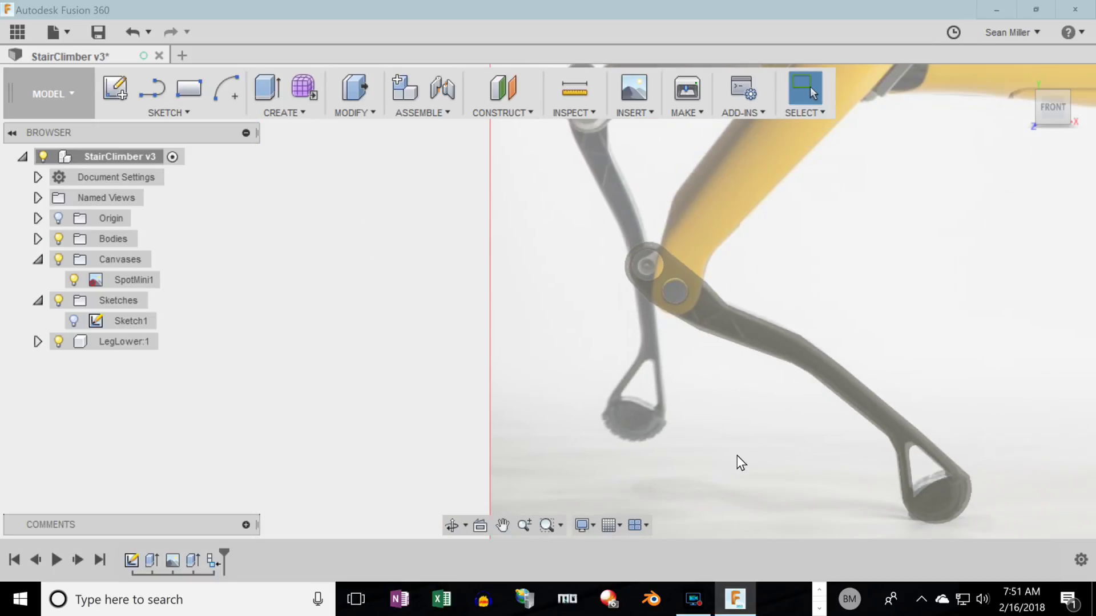
pyautogui.scroll(2, 720, 306)
pyautogui.scroll(4, 723, 313)
pyautogui.click(152, 89)
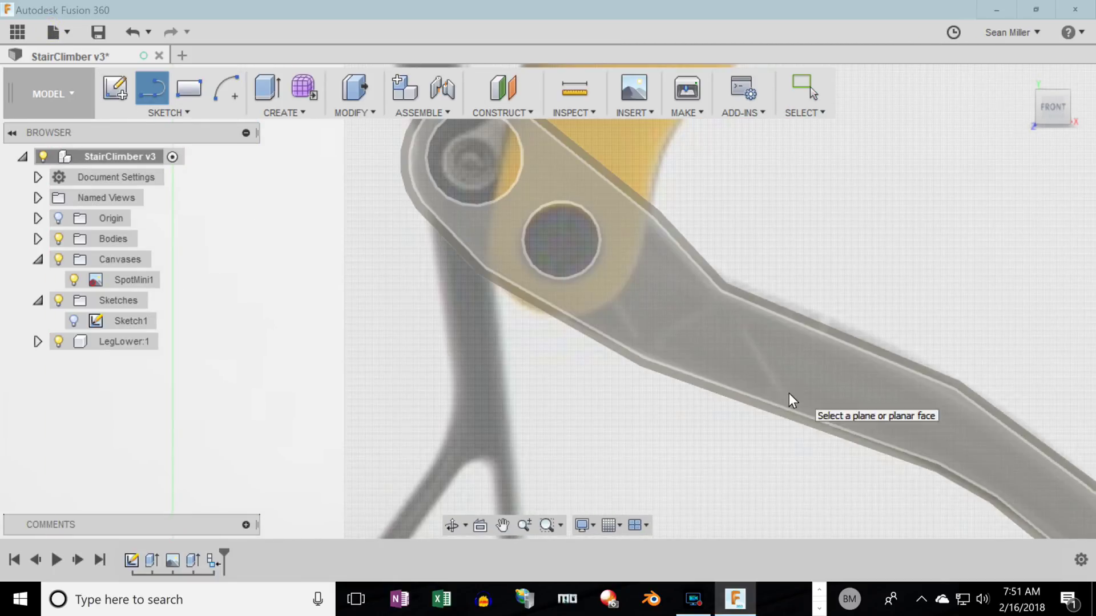
pyautogui.click(789, 393)
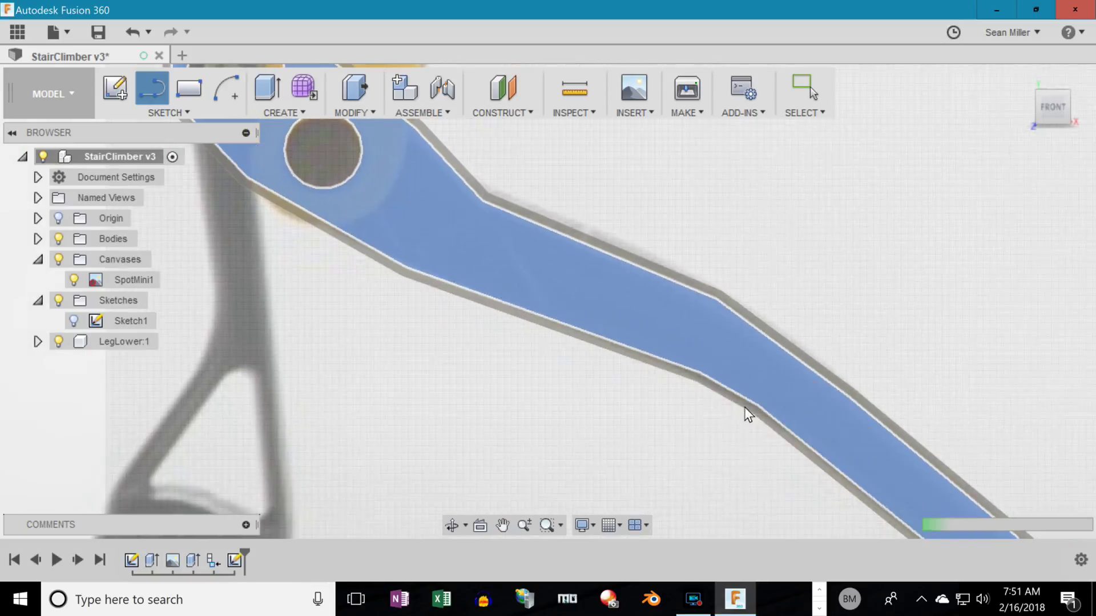
pyautogui.click(747, 414)
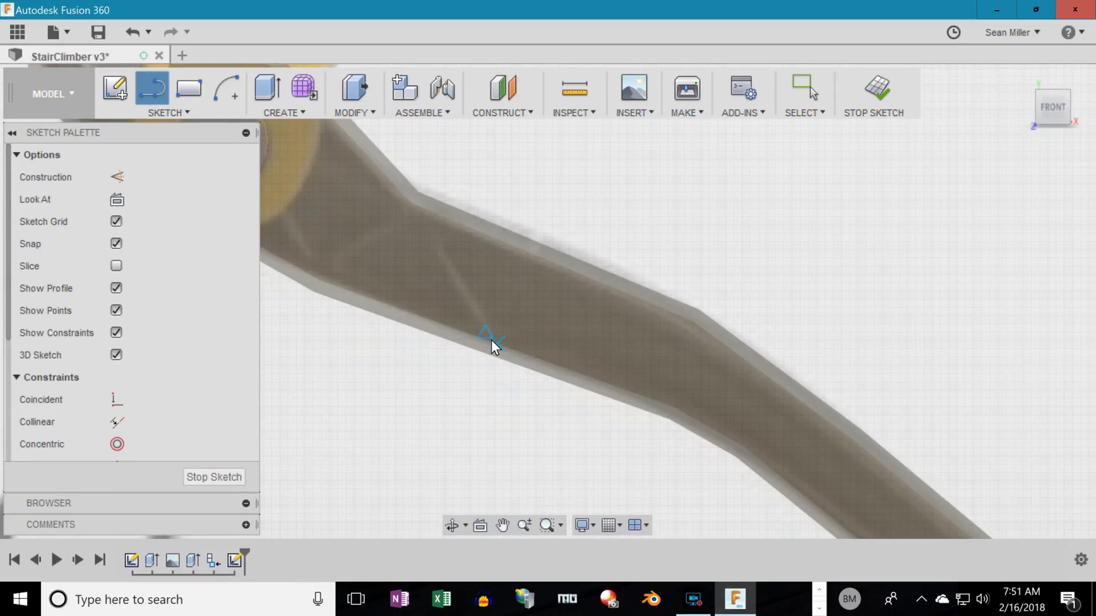
pyautogui.click(485, 342)
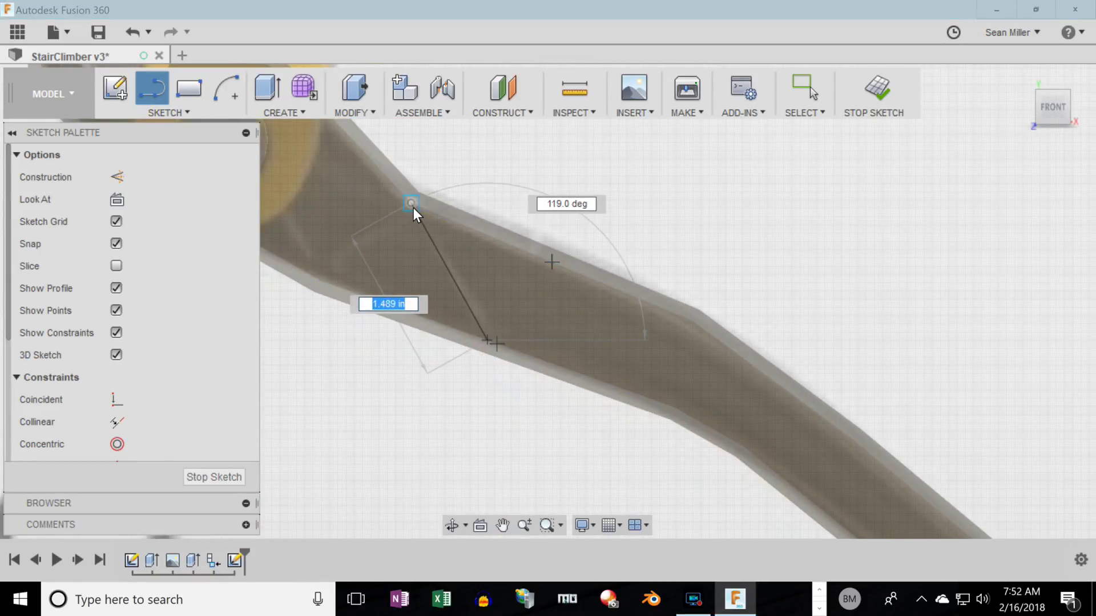
pyautogui.click(412, 224)
pyautogui.click(321, 280)
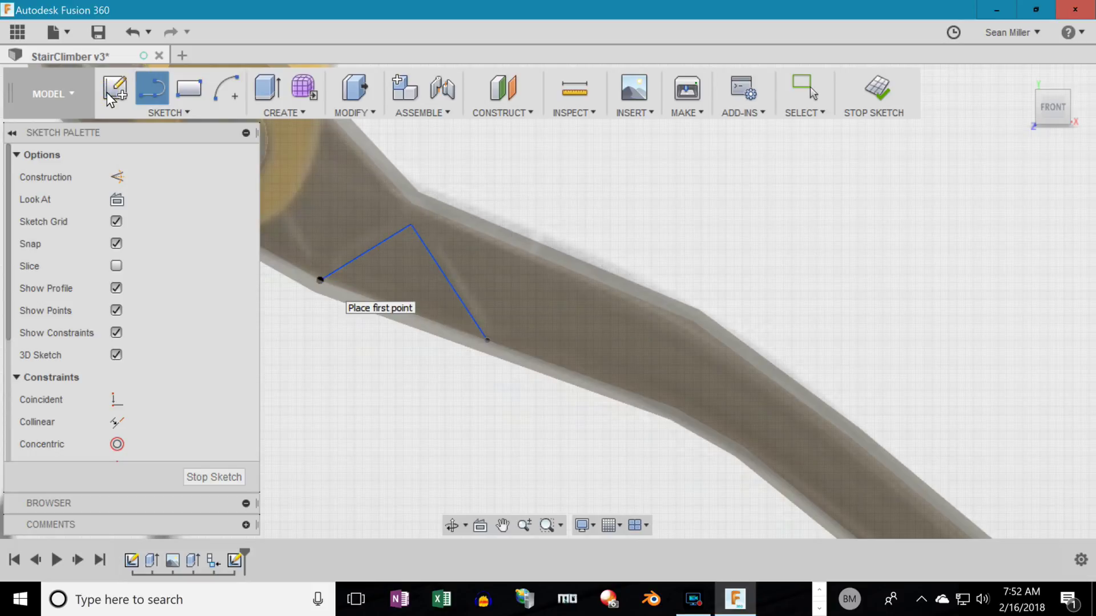
# Draw the rib's outer side with two lines from the lower rim up to the knee bend corner and back down to the lower rim.
pyautogui.click(307, 275)
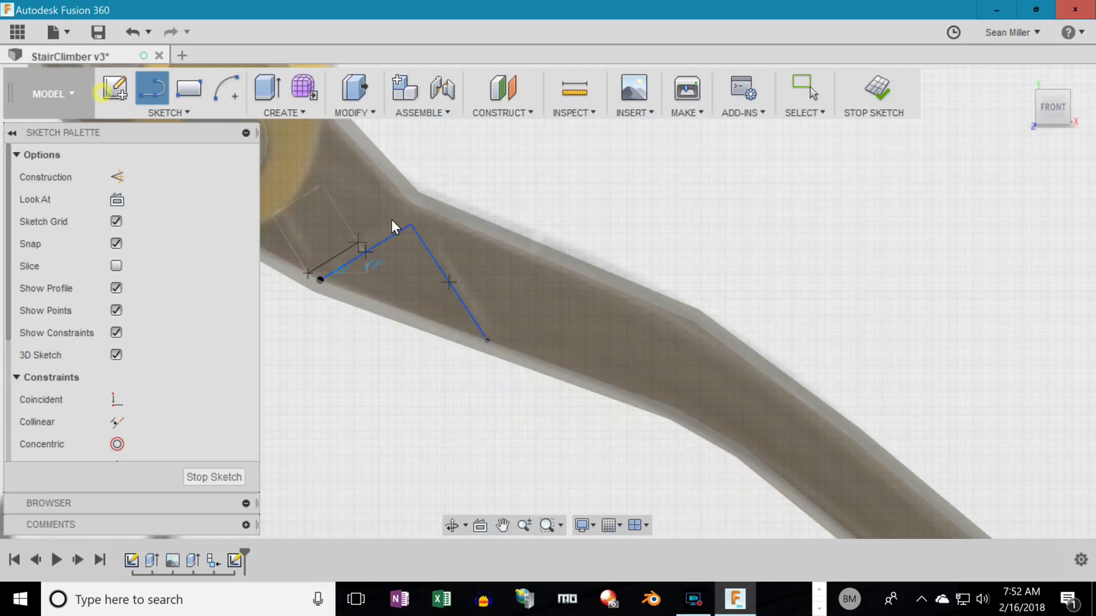
pyautogui.click(417, 213)
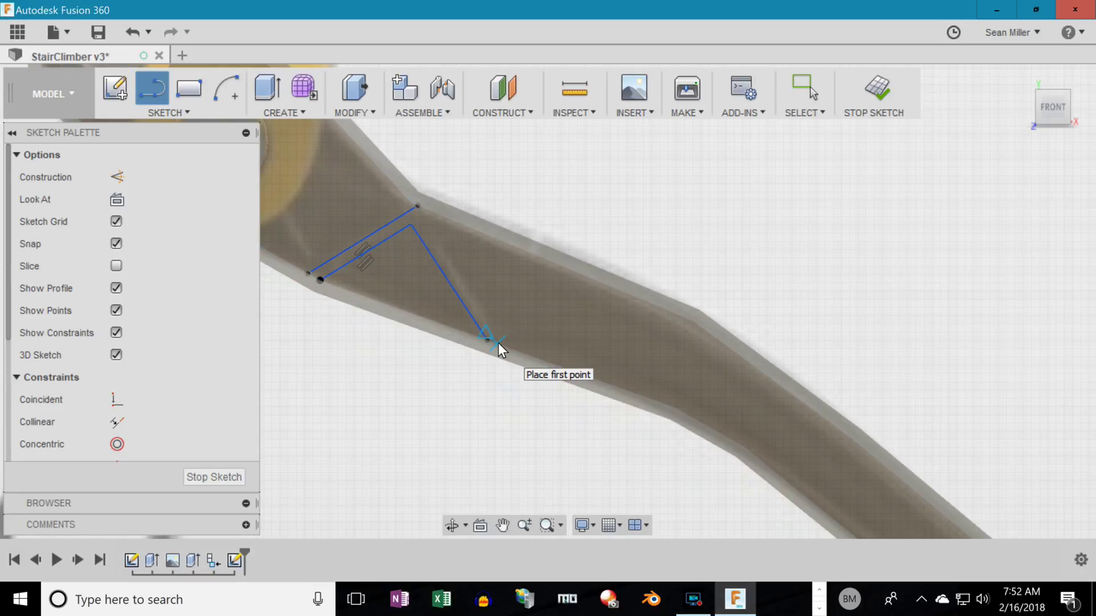
pyautogui.click(421, 206)
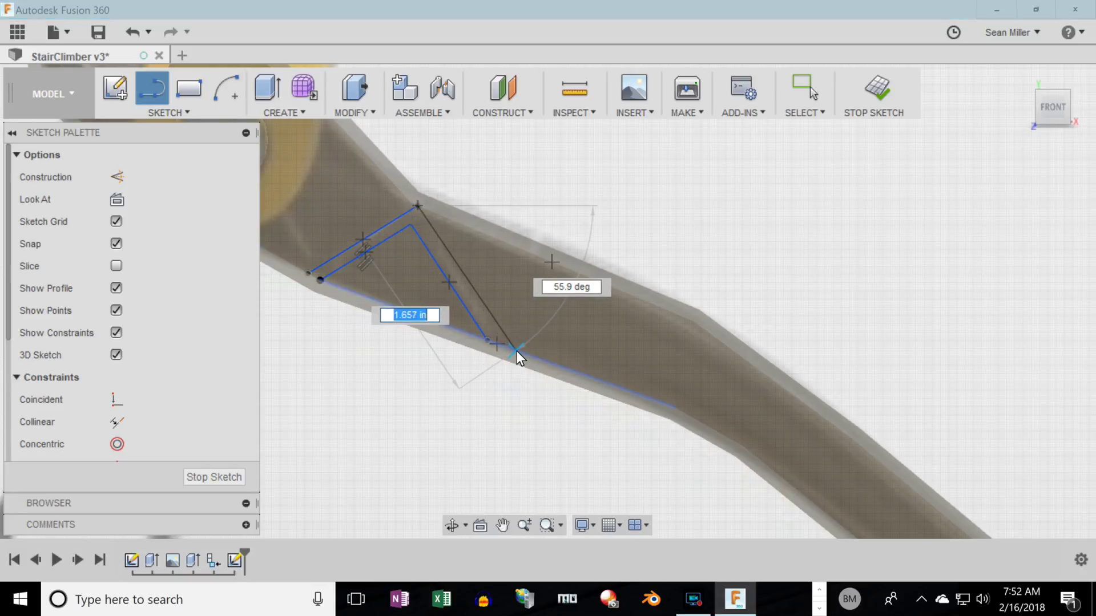
pyautogui.click(516, 350)
# Close both lower ends of the V-shaped rib with short lines along the leg's lower rim.
pyautogui.scroll(-2, 867, 242)
pyautogui.scroll(4, 669, 293)
pyautogui.click(731, 312)
pyautogui.click(686, 295)
pyautogui.scroll(5, 416, 257)
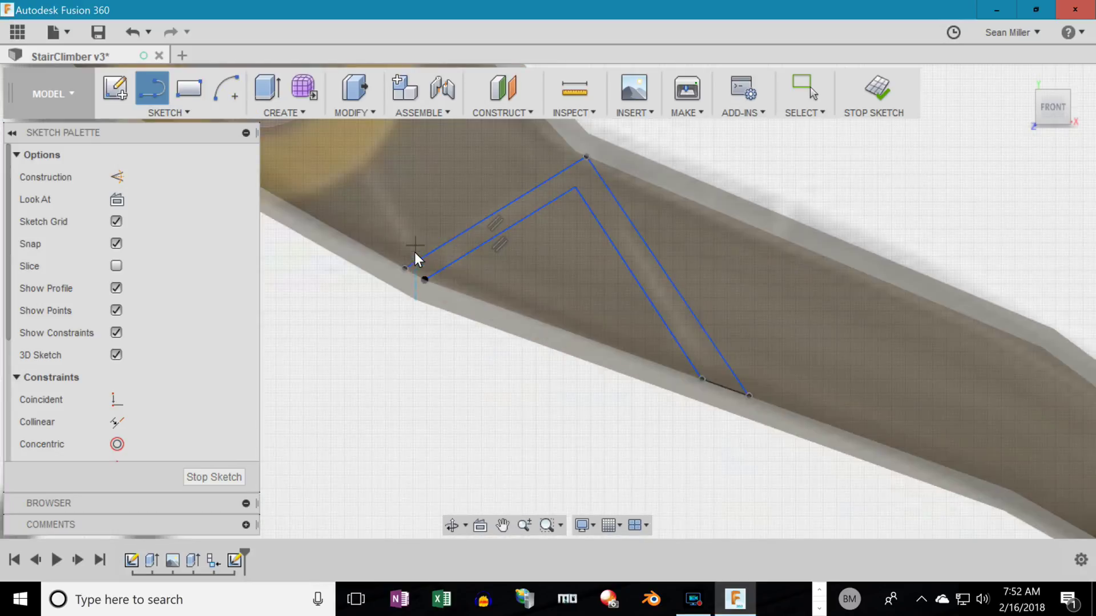
pyautogui.scroll(-5, 402, 290)
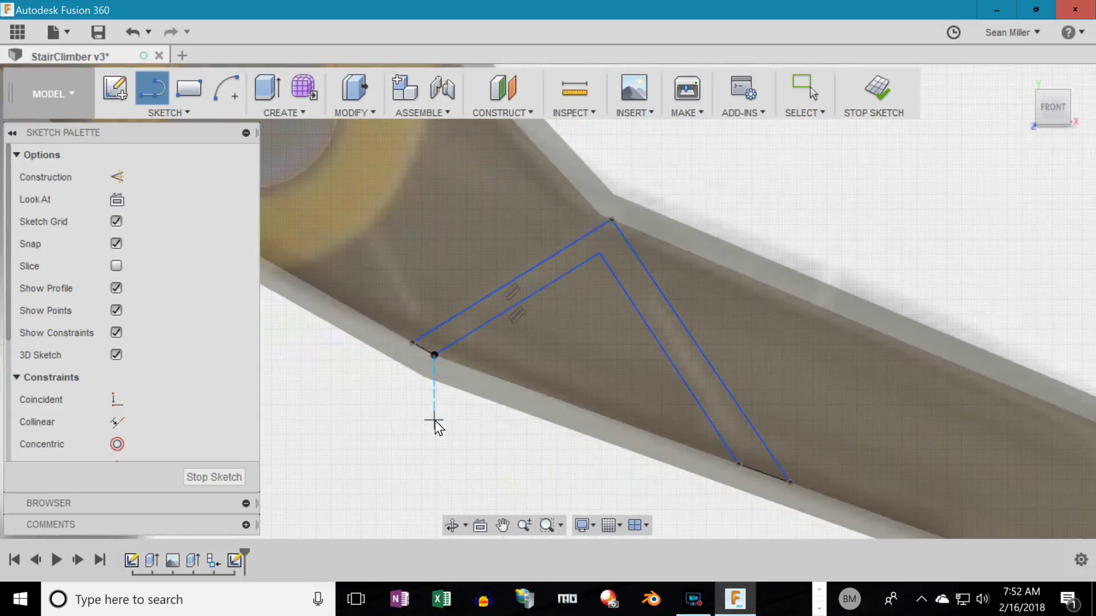
pyautogui.click(434, 393)
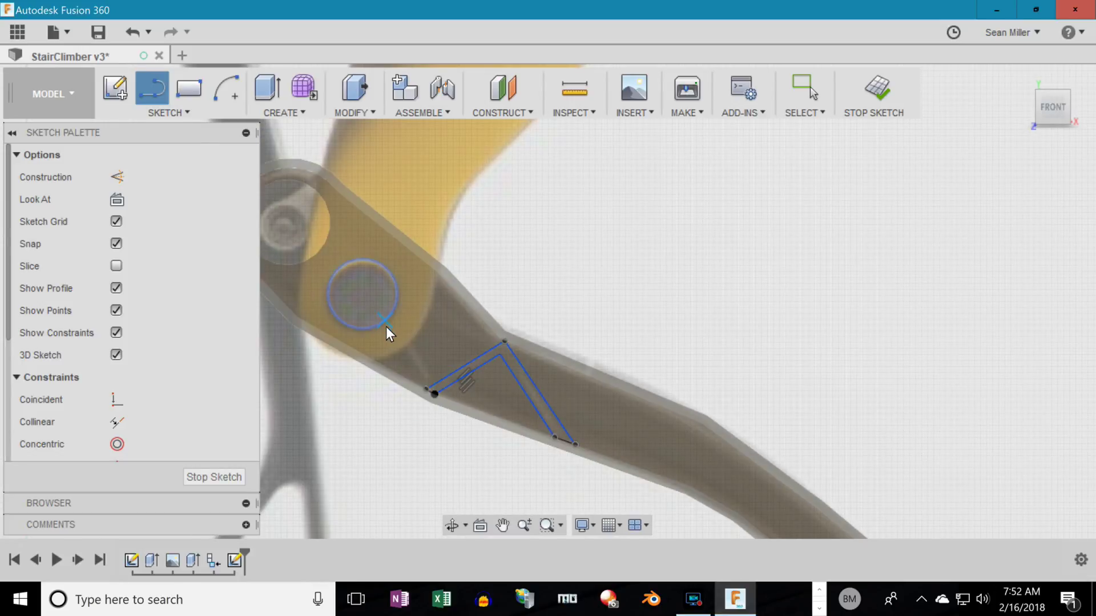
# Draw two roughly parallel lines between the knee pivot hole's edge and the rear end of the V-shaped rib.
pyautogui.click(382, 324)
pyautogui.click(427, 389)
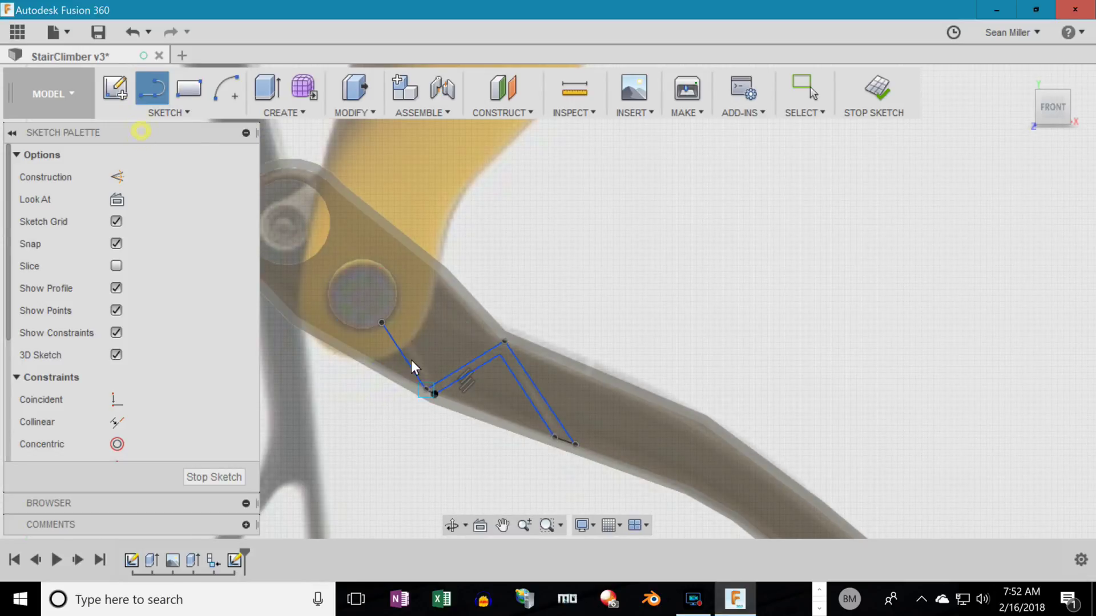
pyautogui.click(434, 393)
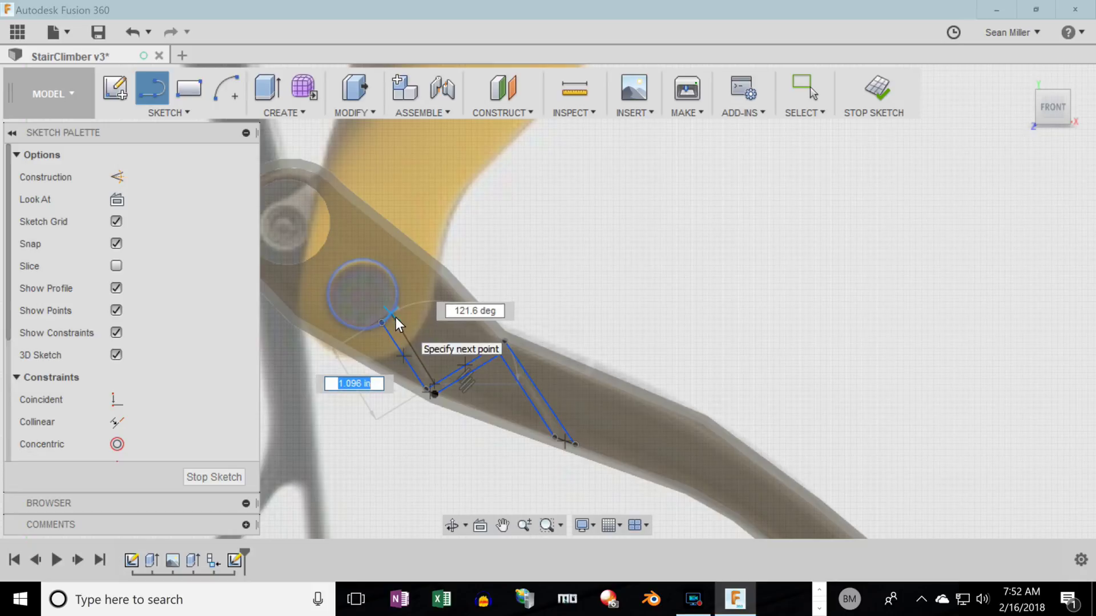
pyautogui.click(395, 321)
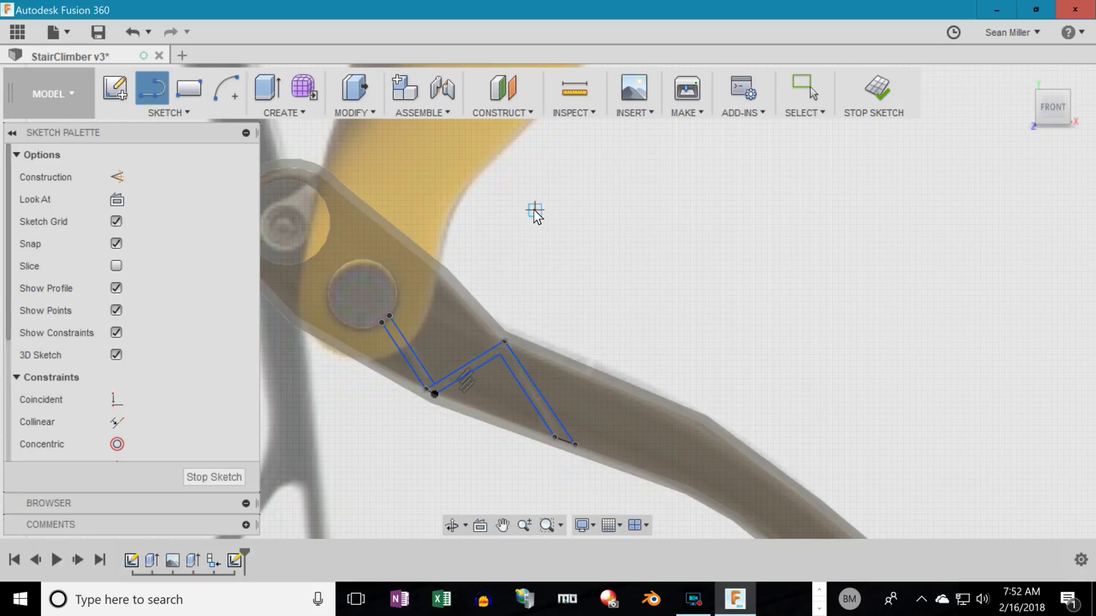
# Draw two roughly parallel lines from the knee pivot hole's edge to the upper rim at the knee bend.
pyautogui.scroll(-2, 720, 212)
pyautogui.scroll(-2, 721, 212)
pyautogui.scroll(5, 496, 251)
pyautogui.scroll(-9, 479, 231)
pyautogui.scroll(4, 518, 239)
pyautogui.scroll(3, 522, 293)
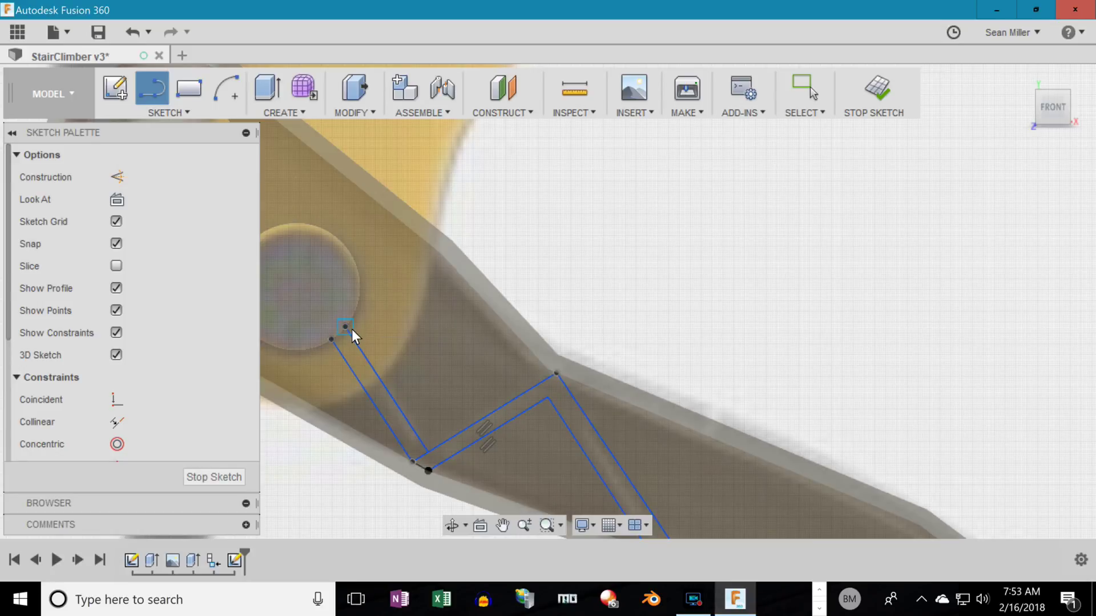
pyautogui.click(346, 327)
pyautogui.doubleClick(556, 374)
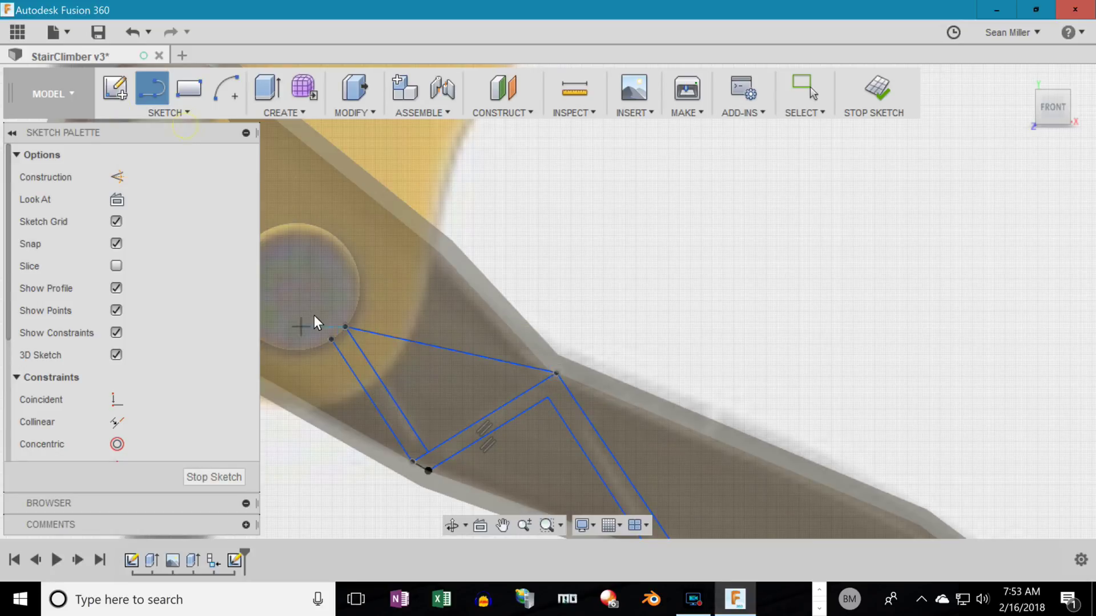
pyautogui.click(354, 314)
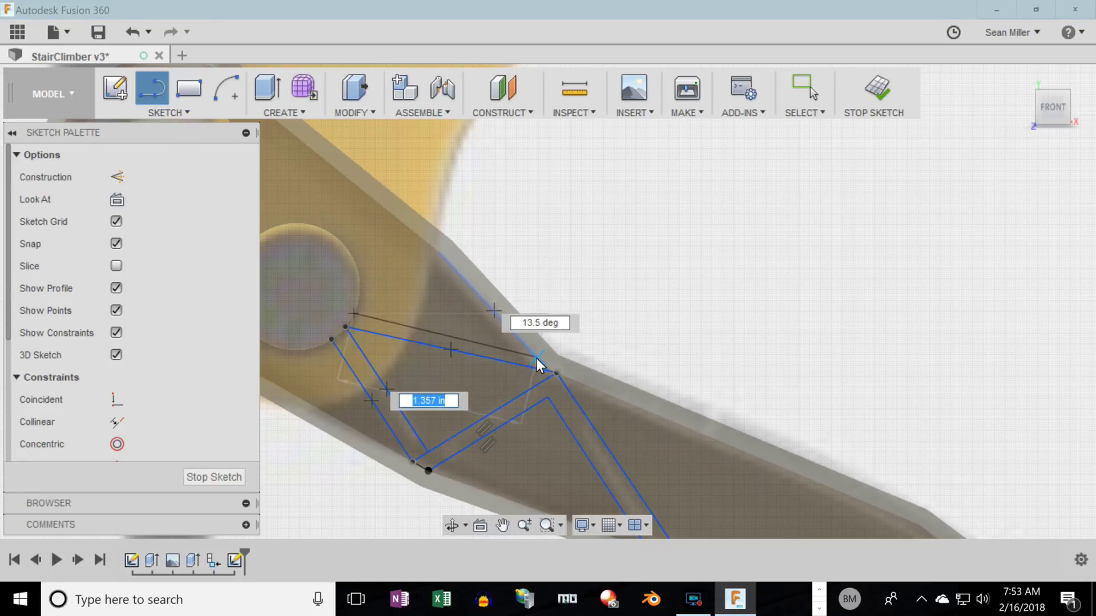
pyautogui.doubleClick(539, 363)
pyautogui.scroll(-5, 680, 239)
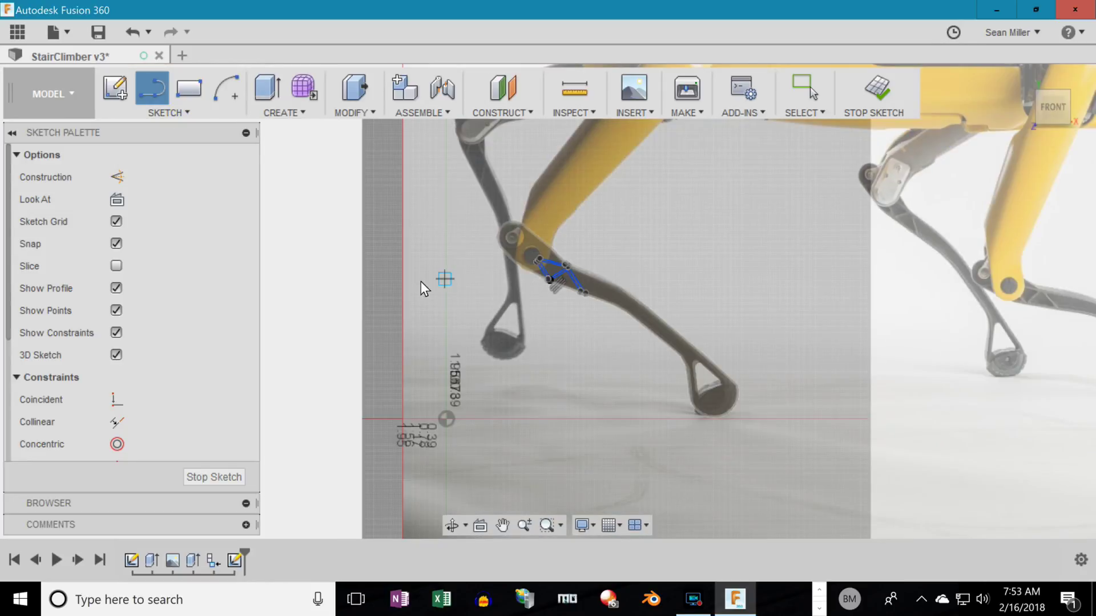
# Examine the reference photo's other legs up close to see how the ribs run around the knee pivot.
pyautogui.scroll(-3, 421, 282)
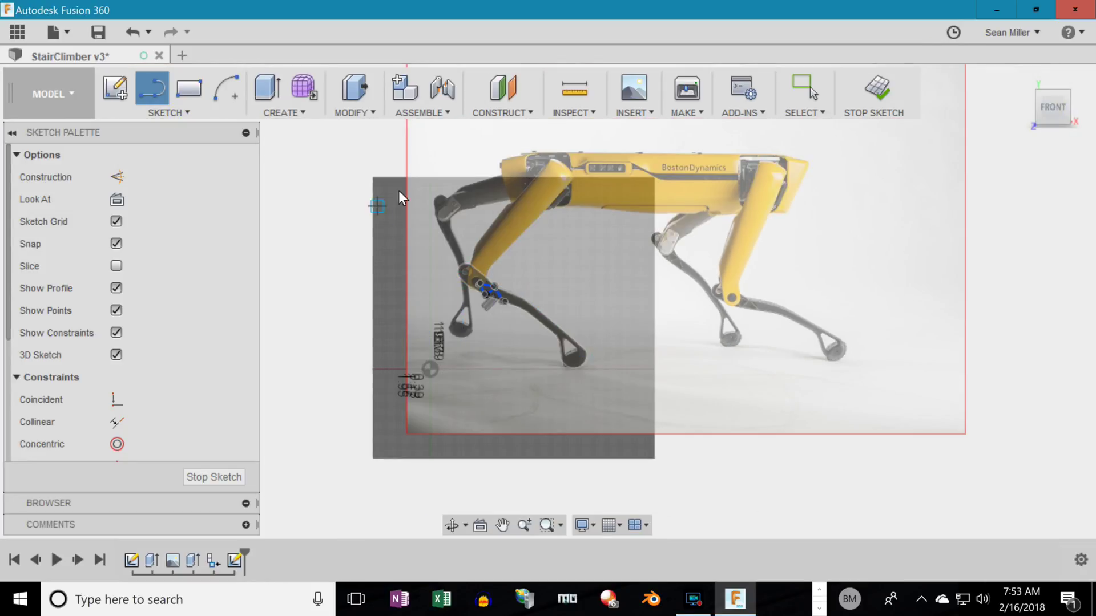
pyautogui.scroll(10, 448, 234)
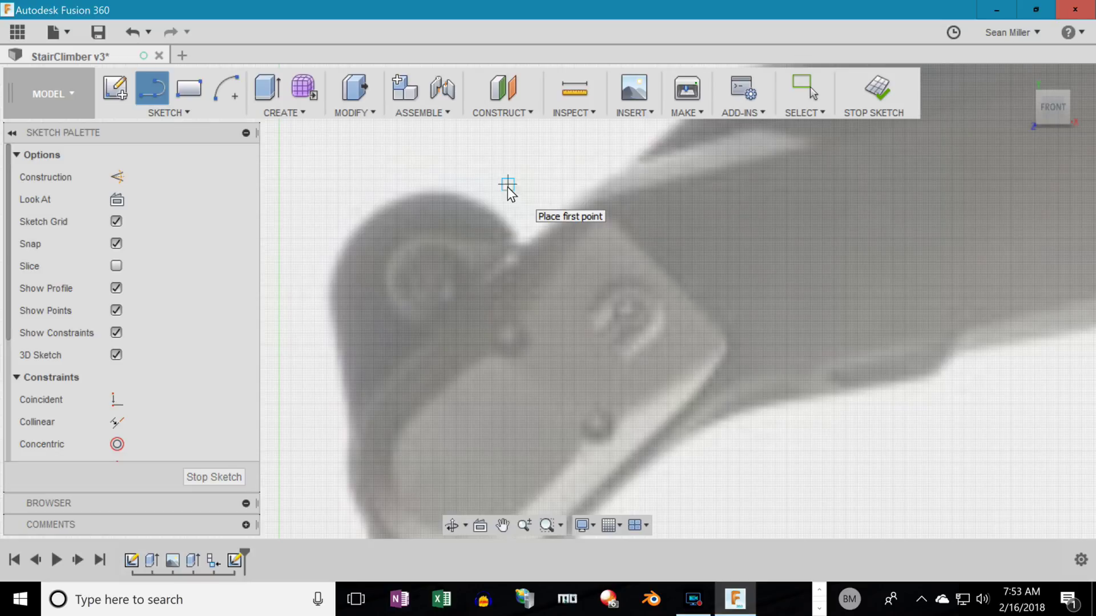
pyautogui.scroll(-5, 457, 245)
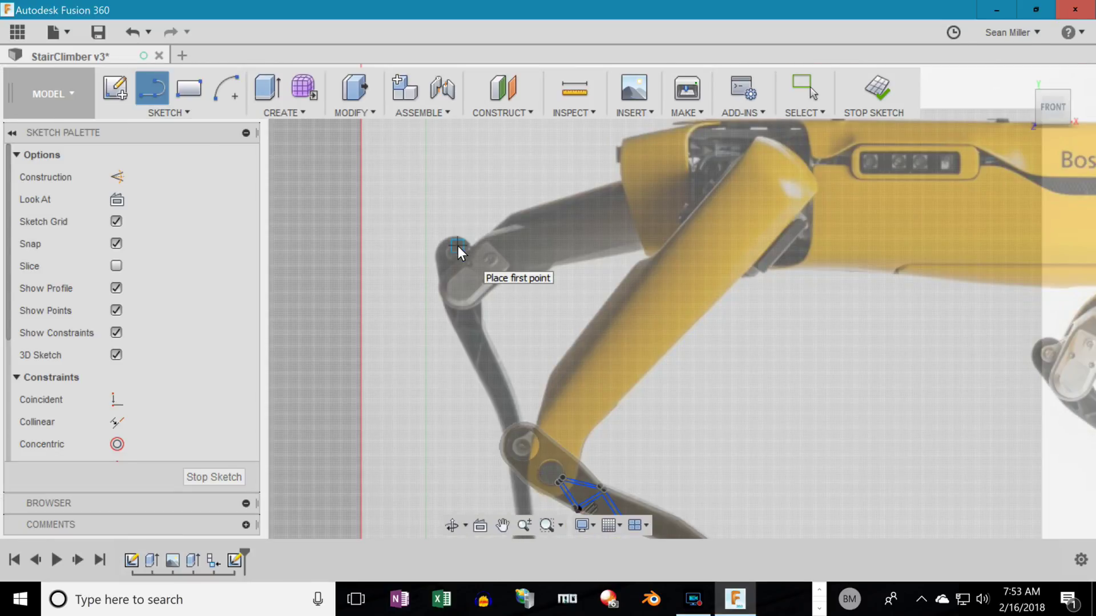
pyautogui.scroll(-5, 458, 245)
pyautogui.scroll(10, 671, 343)
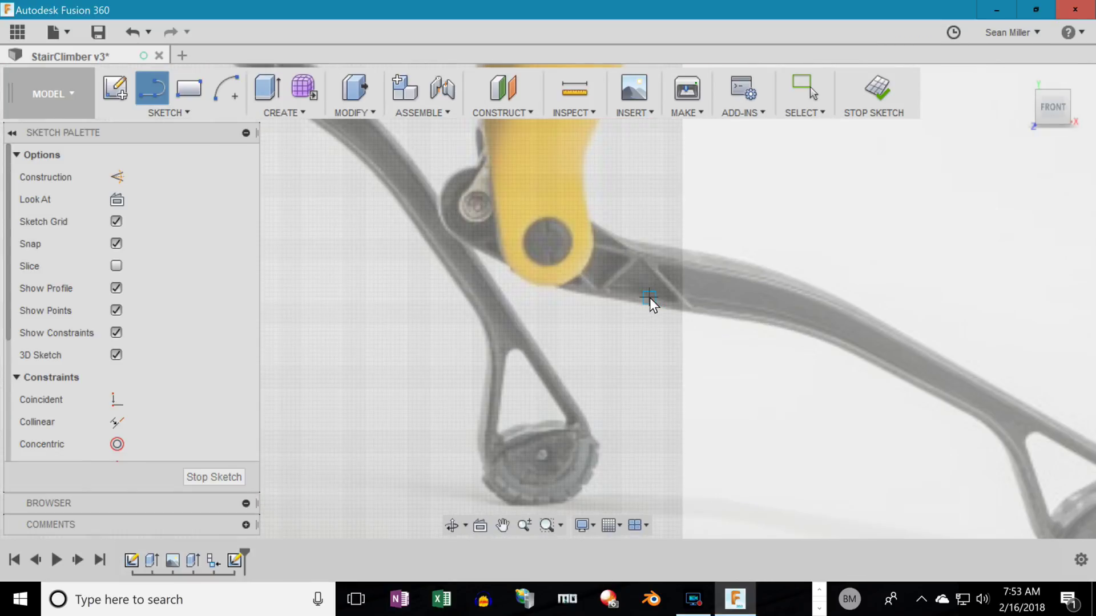
pyautogui.scroll(-10, 624, 373)
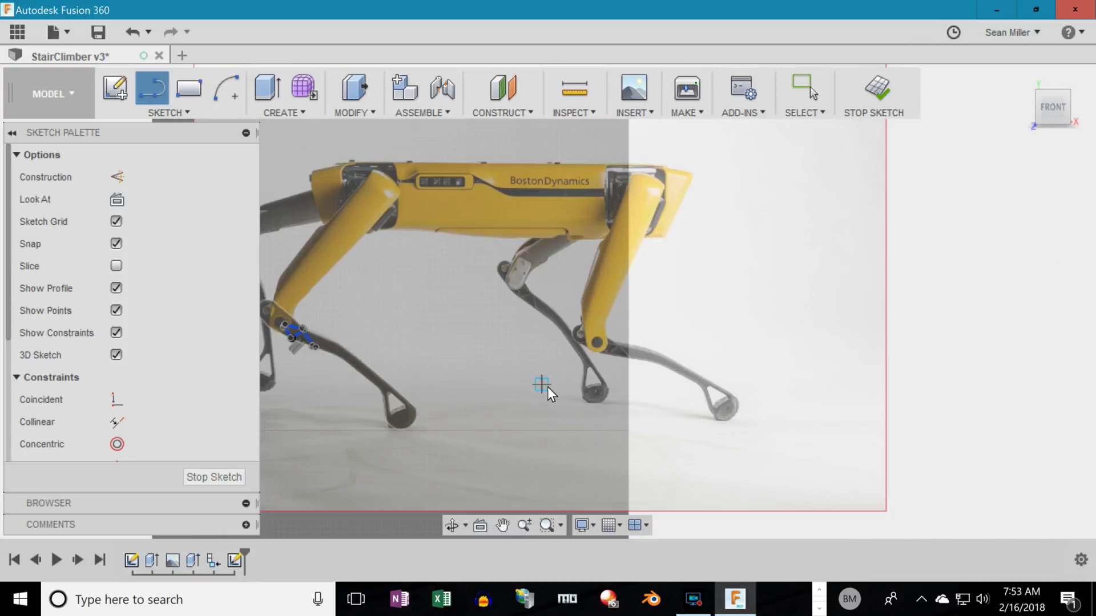
pyautogui.scroll(5, 379, 348)
pyautogui.scroll(8, 473, 372)
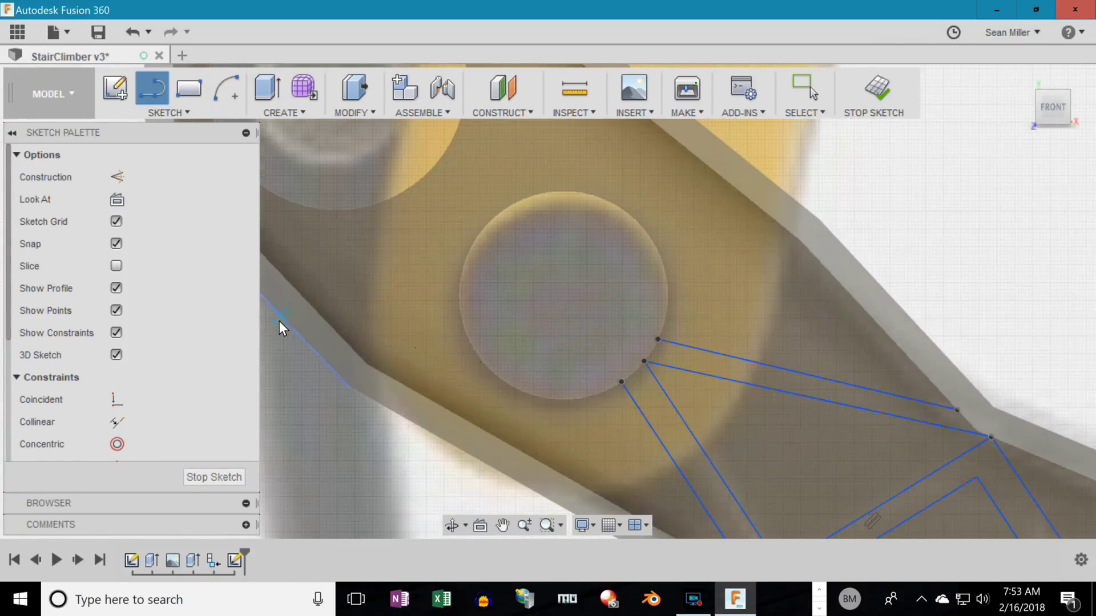
pyautogui.scroll(-10, 625, 369)
pyautogui.scroll(10, 833, 376)
pyautogui.scroll(-10, 700, 408)
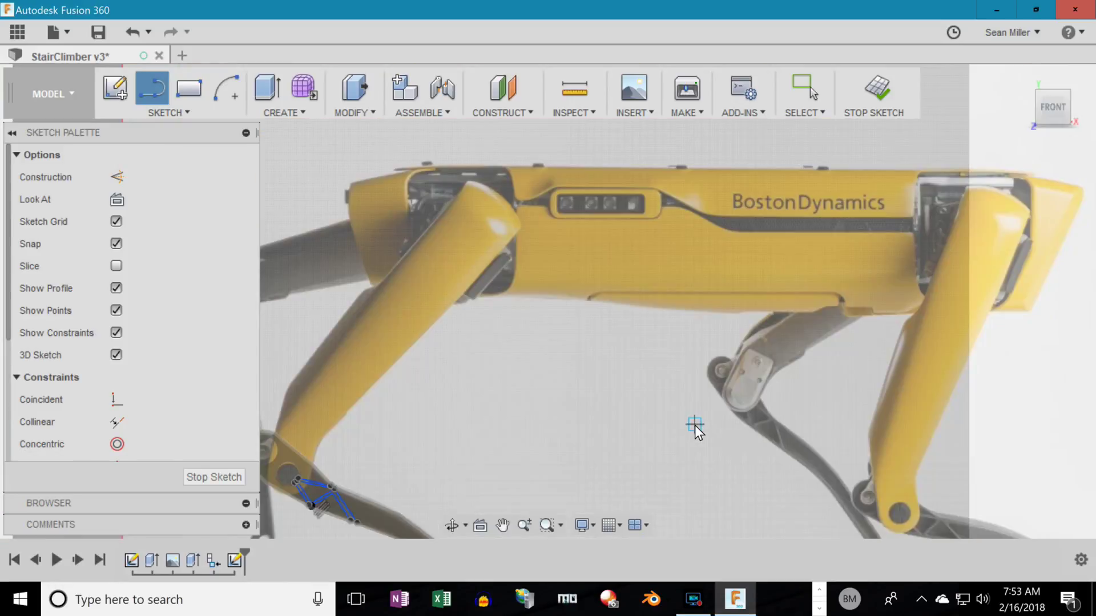
pyautogui.scroll(10, 765, 480)
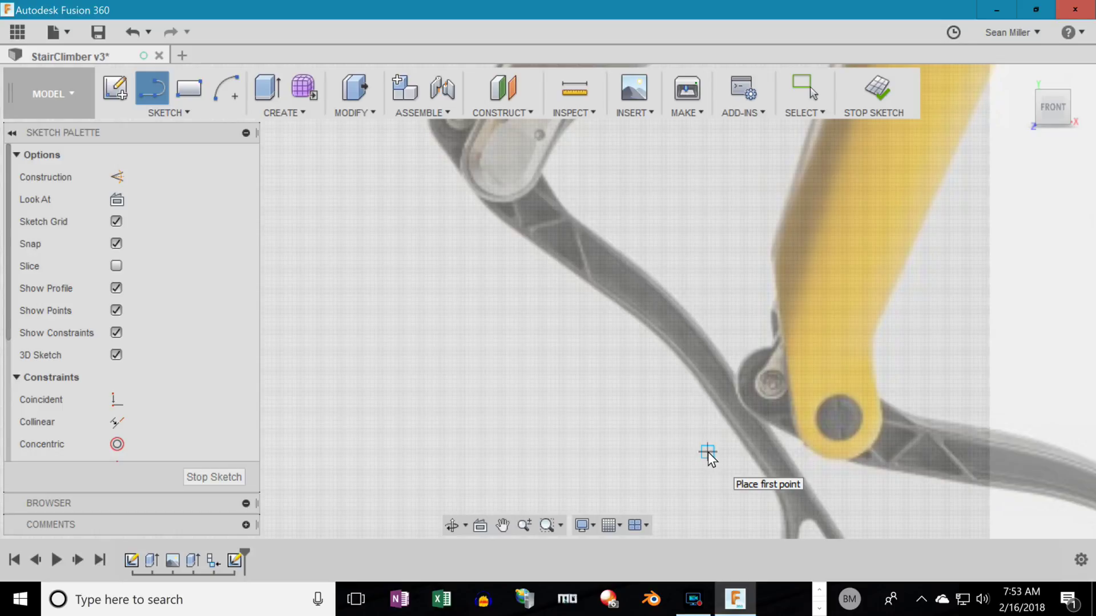
pyautogui.scroll(-10, 707, 452)
pyautogui.scroll(8, 694, 458)
pyautogui.scroll(10, 624, 460)
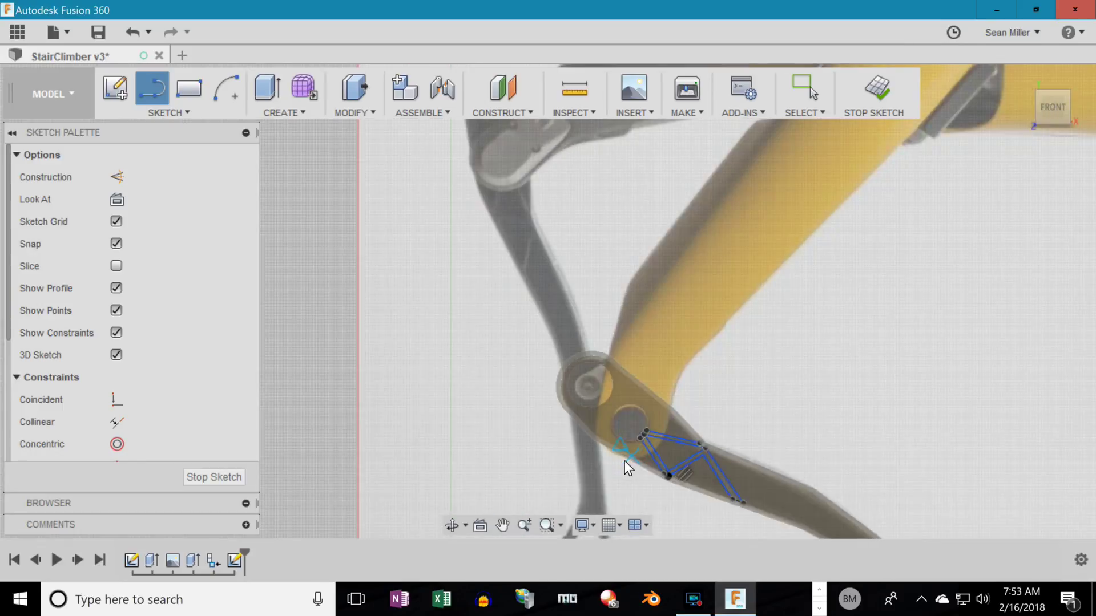
# Draw two roughly parallel lines between the knee pivot hole's edge and the leg's upper rim, behind the knee bend.
pyautogui.click(684, 369)
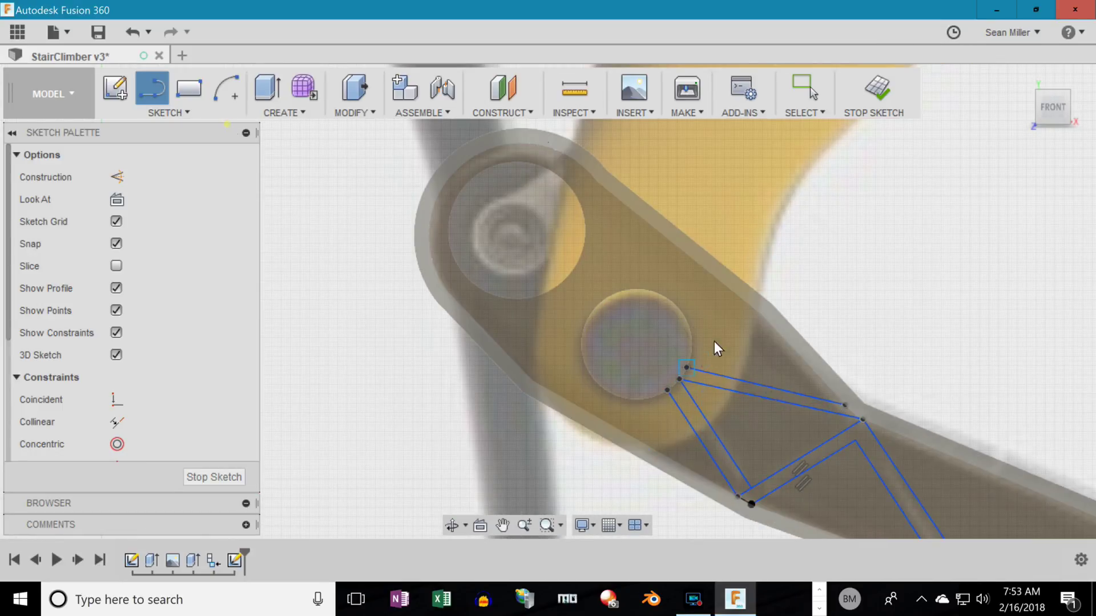
pyautogui.click(729, 291)
pyautogui.click(728, 290)
pyautogui.click(690, 341)
# Draw two roughly parallel lines between the leg's lower rim and the rear edge of the knee pivot hole.
pyautogui.click(523, 370)
pyautogui.click(580, 348)
pyautogui.click(532, 380)
pyautogui.click(522, 369)
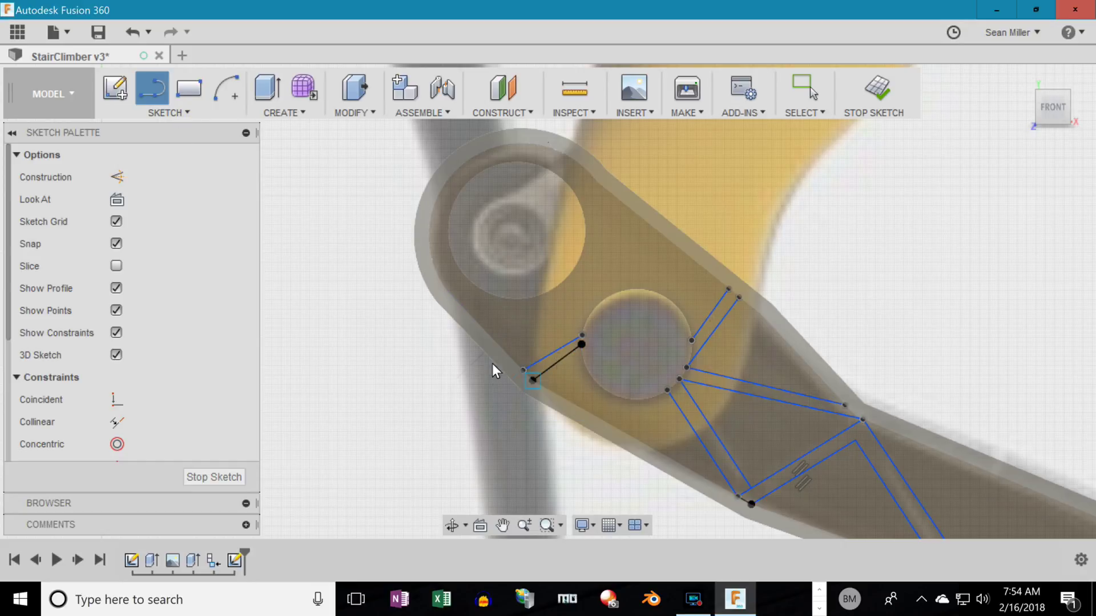
pyautogui.scroll(-5, 492, 377)
pyautogui.press('Escape')
# Extrude the rib profiles around the knee pivot hole by -1.00 in, joining them to the lower leg body.
pyautogui.scroll(-2, 645, 410)
pyautogui.scroll(2, 656, 477)
pyautogui.scroll(5, 530, 411)
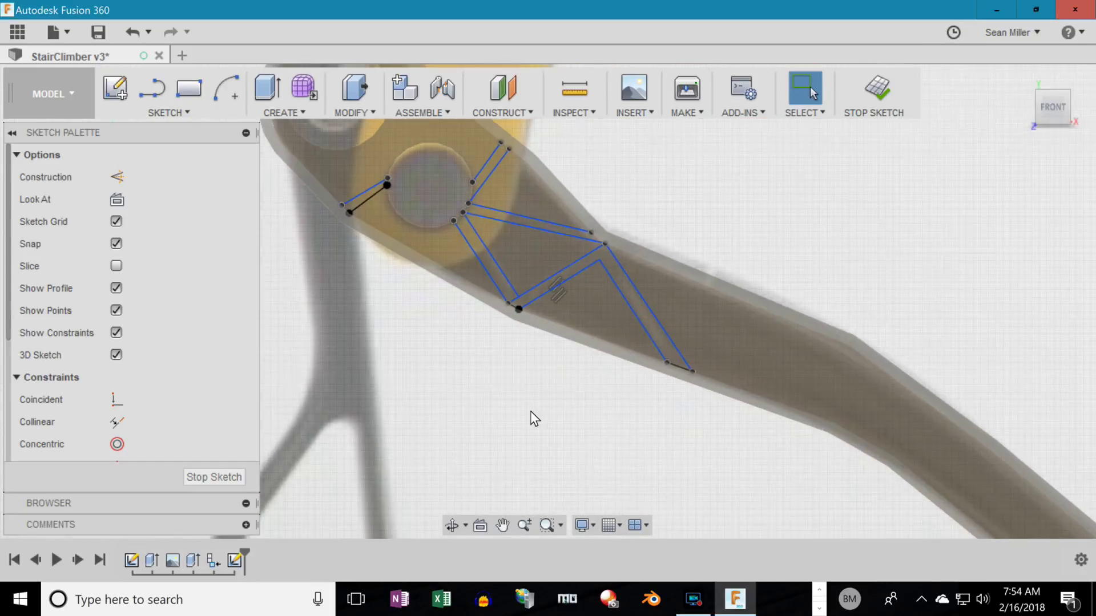
pyautogui.press('e')
pyautogui.click(553, 280)
pyautogui.click(492, 277)
pyautogui.click(531, 220)
pyautogui.click(489, 164)
pyautogui.click(362, 195)
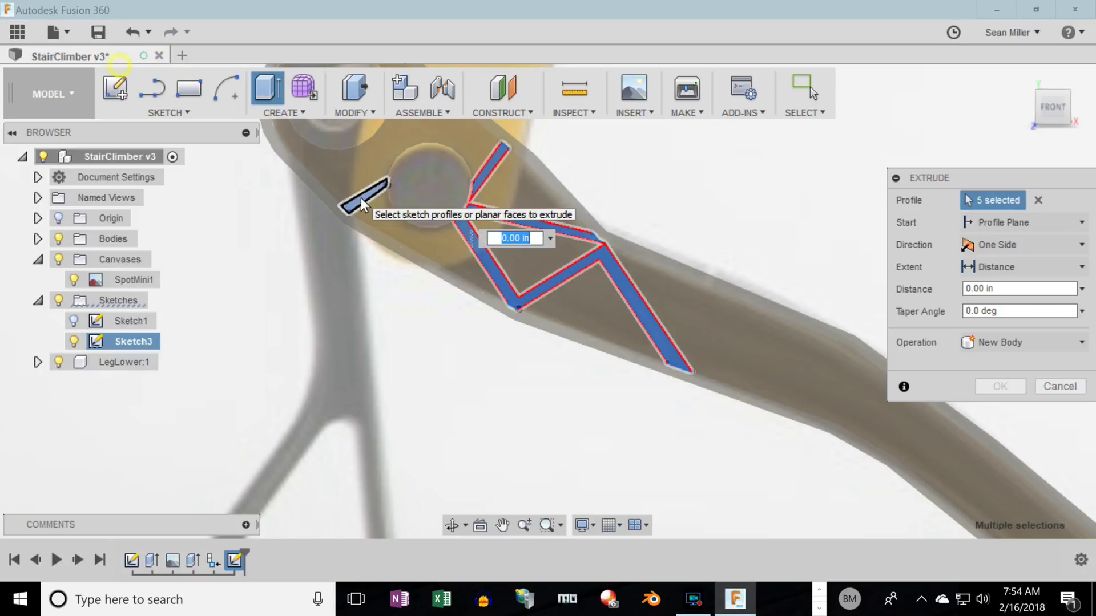
pyautogui.click(1022, 343)
pyautogui.click(987, 360)
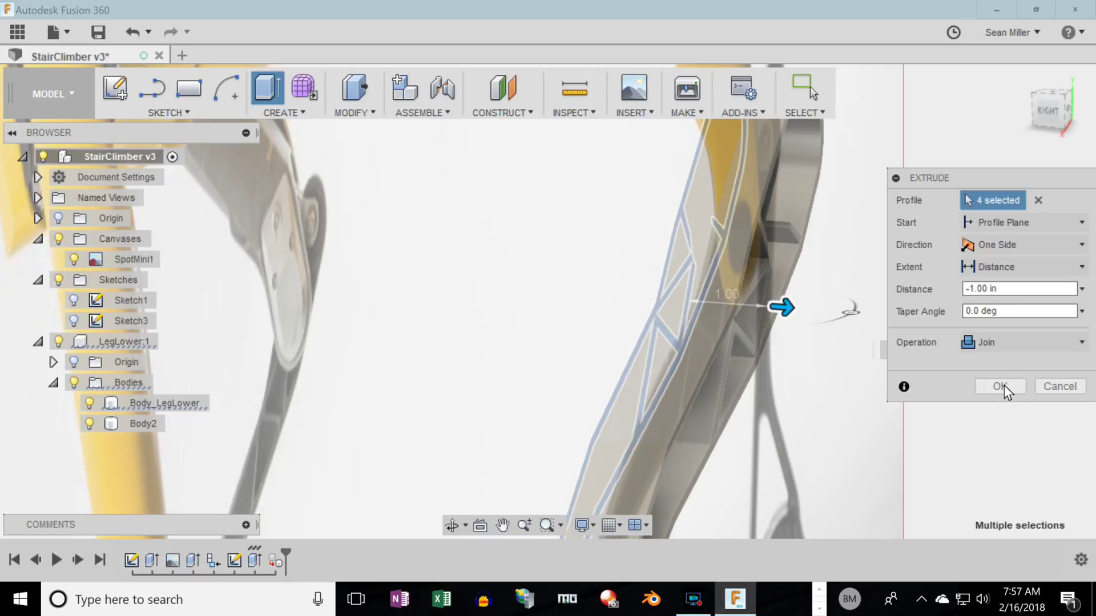
pyautogui.click(1000, 387)
# Inspect the extruded ribs and where they meet the knee pivot hole from several angles.
pyautogui.keyDown('shift'); pyautogui.moveTo(805, 432); pyautogui.dragTo(874, 427, button='middle'); pyautogui.keyUp('shift')
pyautogui.scroll(-3, 523, 372)
pyautogui.scroll(3, 674, 322)
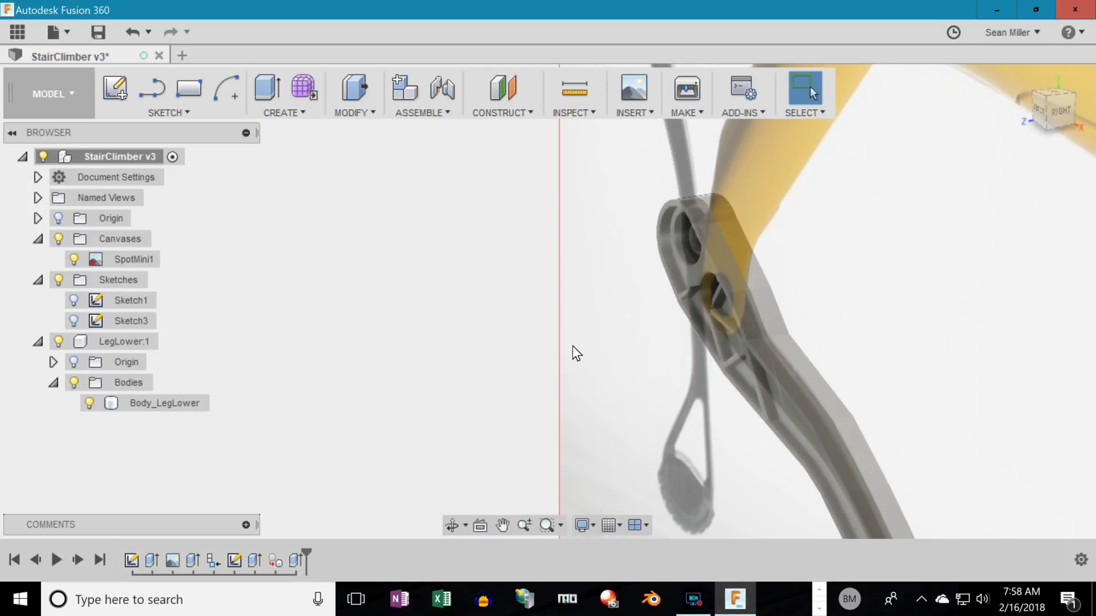
pyautogui.scroll(3, 594, 348)
pyautogui.scroll(-3, 619, 348)
pyautogui.keyDown('shift'); pyautogui.moveTo(610, 401); pyautogui.dragTo(458, 476, button='middle'); pyautogui.keyUp('shift')
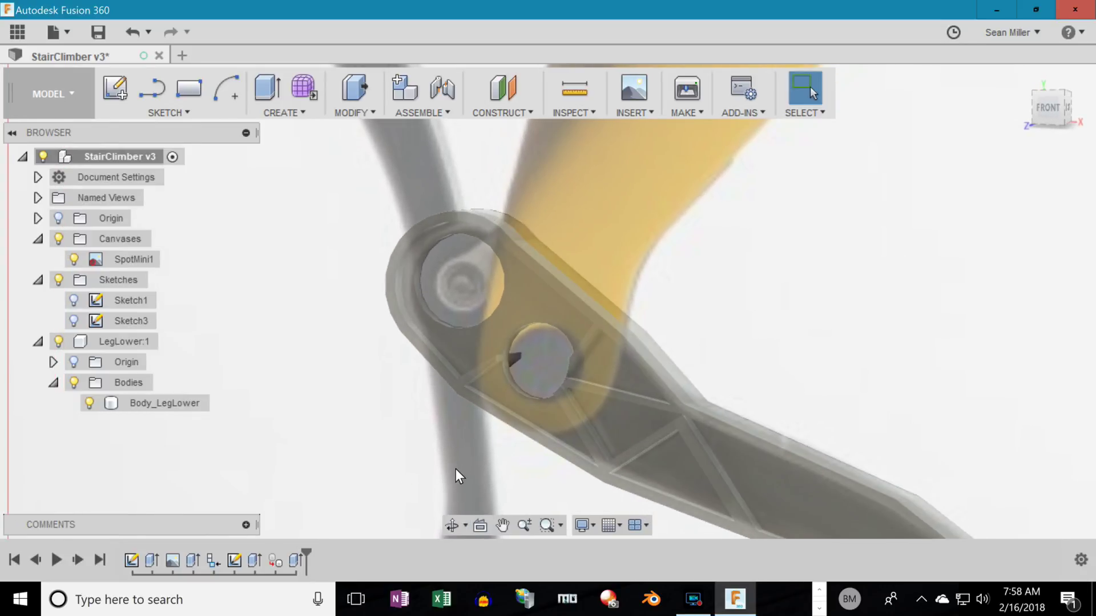
pyautogui.scroll(-3, 371, 428)
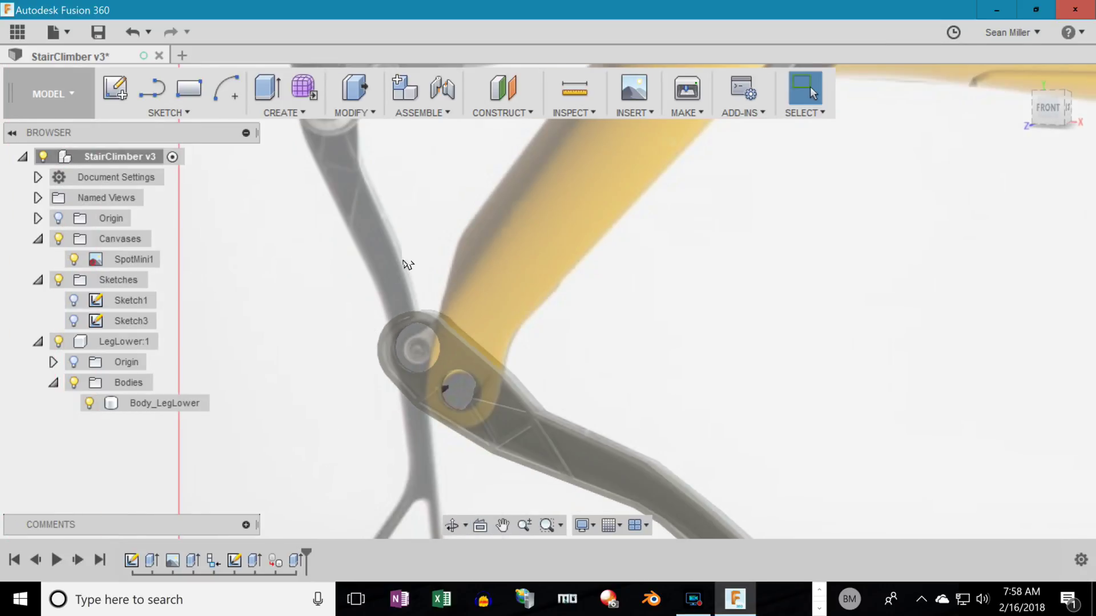
pyautogui.scroll(-4, 408, 265)
pyautogui.scroll(6, 433, 337)
pyautogui.click(422, 280)
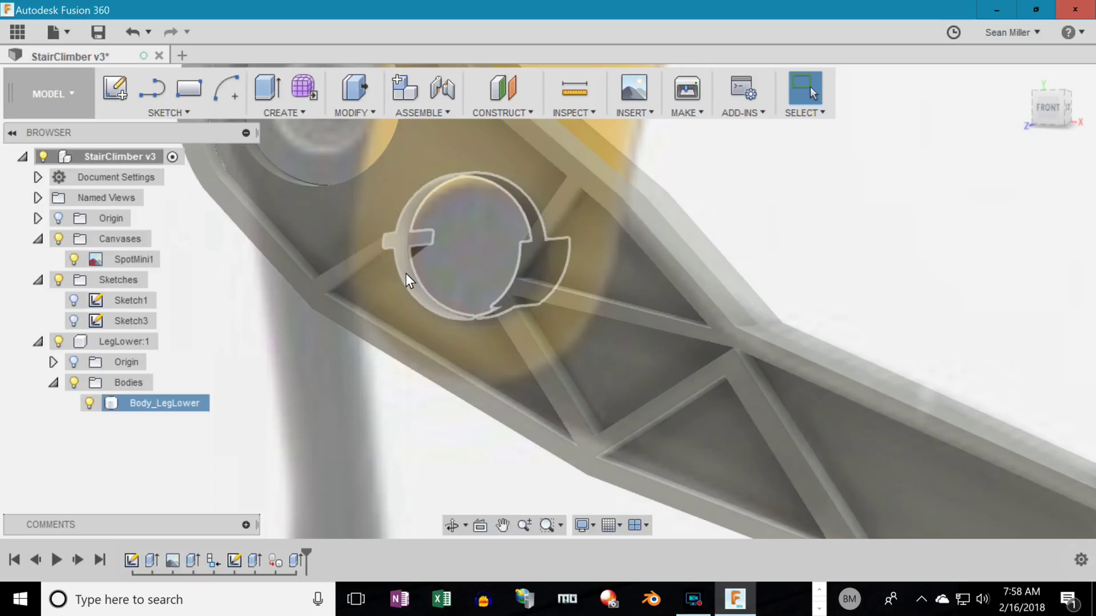
pyautogui.keyDown('shift'); pyautogui.moveTo(239, 449); pyautogui.dragTo(261, 454, button='middle'); pyautogui.keyUp('shift')
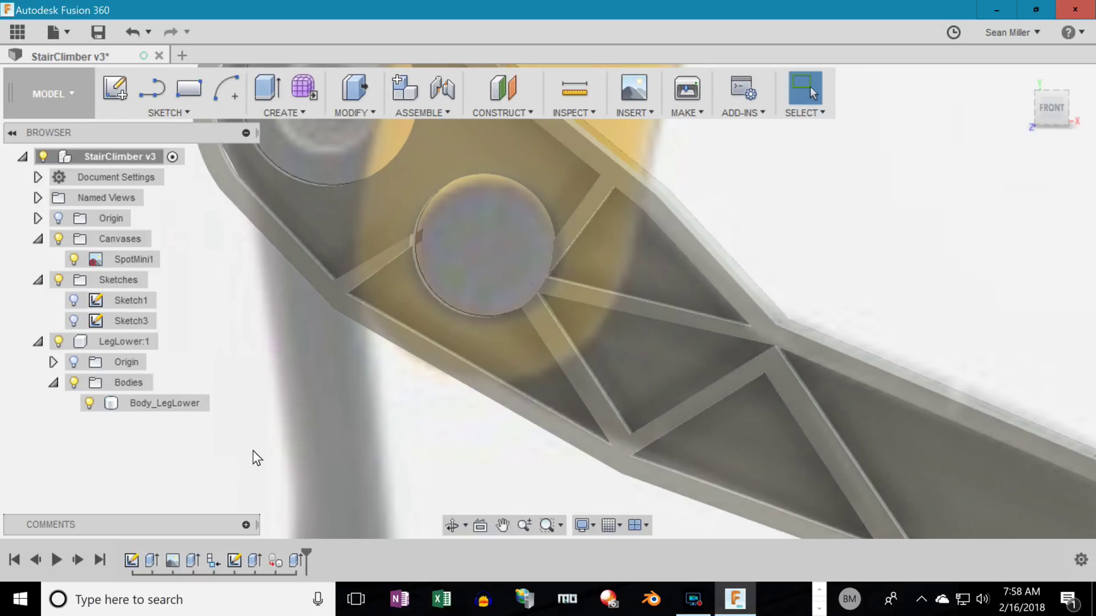
# Show Sketch1, restrict the selection filter to sketch curves, and select the knee pivot hole's circle.
pyautogui.click(74, 299)
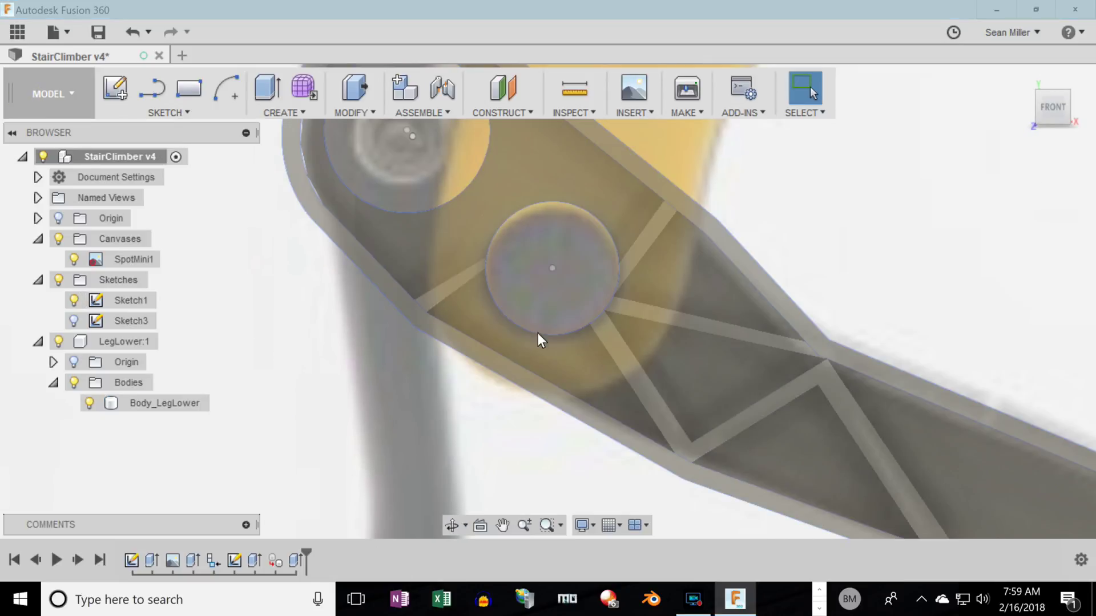
pyautogui.click(510, 305)
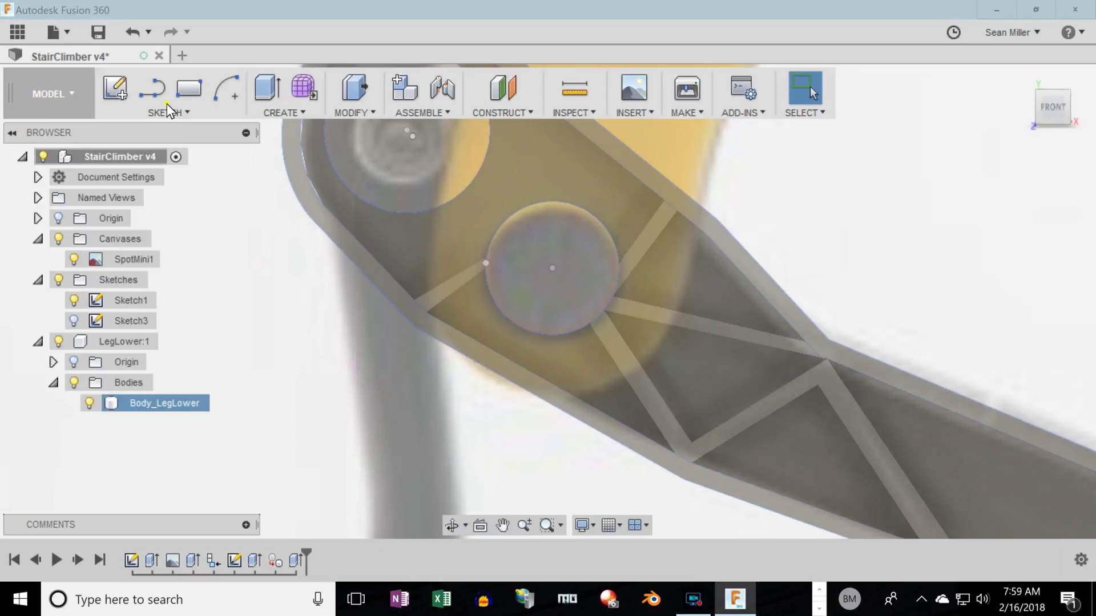
pyautogui.click(795, 116)
pyautogui.moveTo(828, 254)
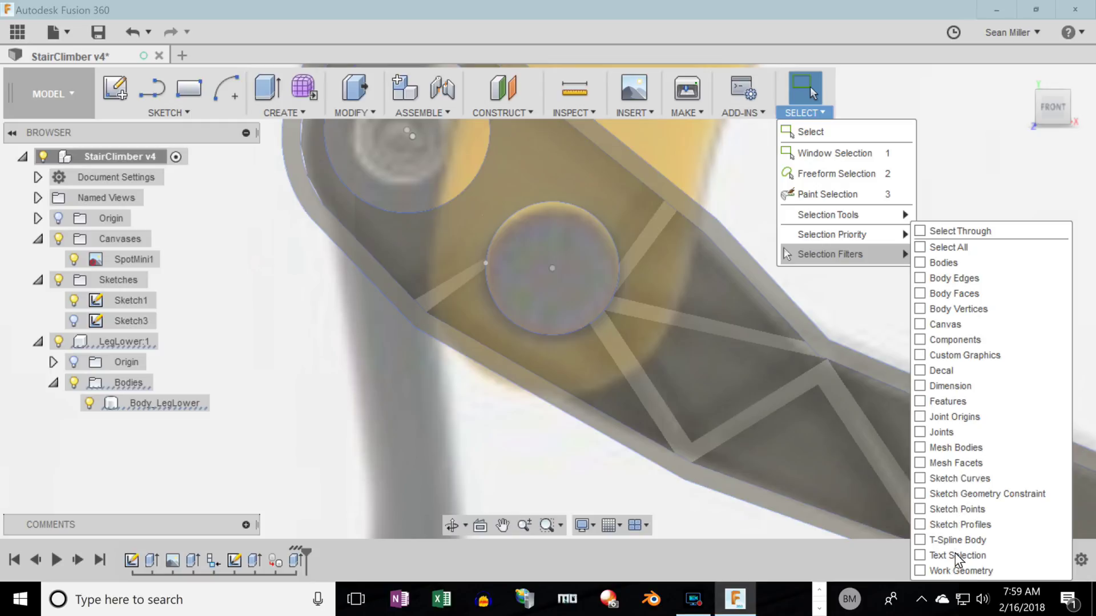
pyautogui.click(921, 479)
pyautogui.click(513, 213)
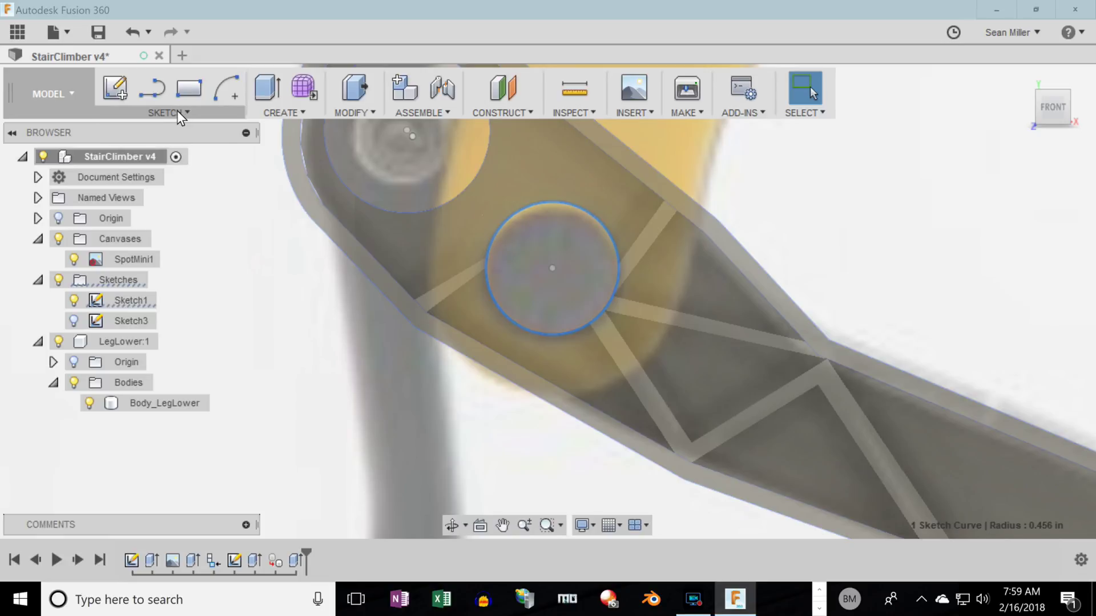
# Offset the knee pivot hole's circle outward by 0.125 in within Sketch1.
pyautogui.click(180, 114)
pyautogui.click(160, 357)
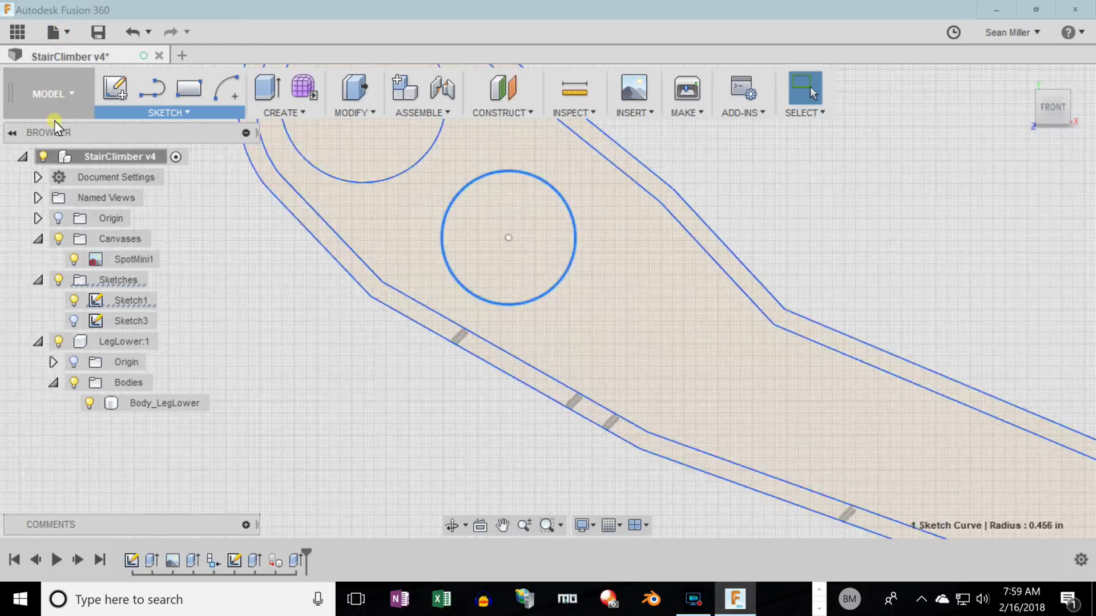
pyautogui.scroll(-3, 714, 447)
pyautogui.scroll(7, 451, 224)
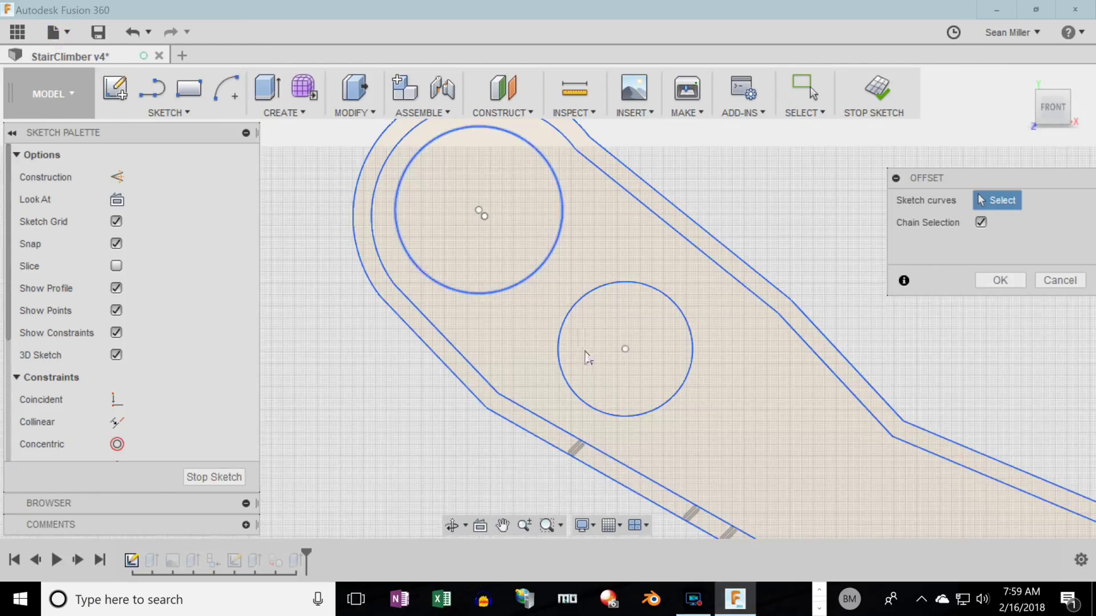
pyautogui.scroll(2, 582, 352)
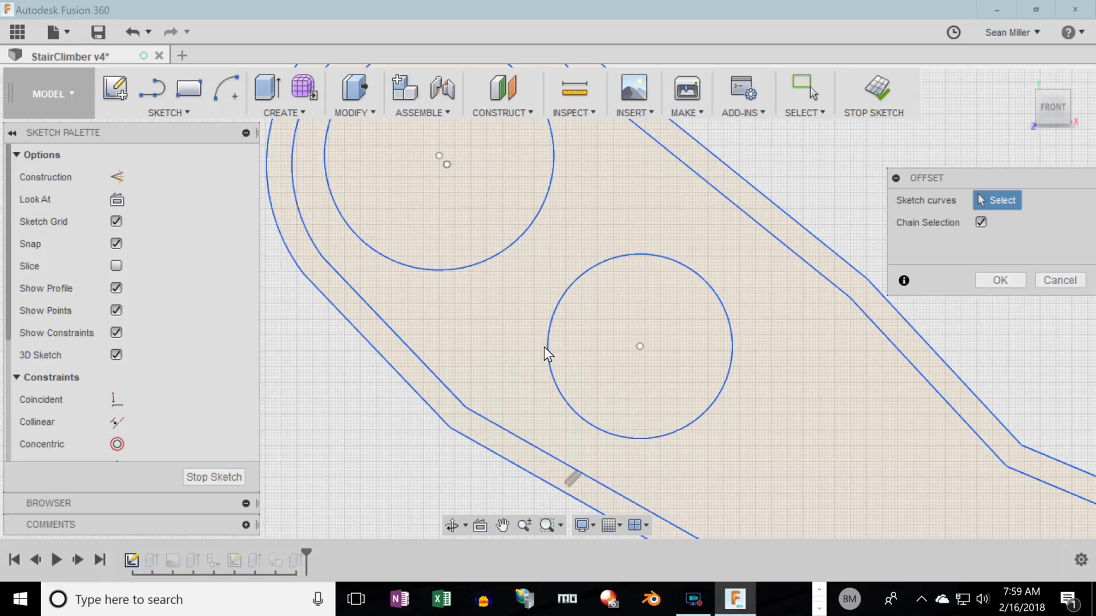
pyautogui.click(710, 416)
pyautogui.moveTo(714, 413)
pyautogui.mouseDown()
pyautogui.moveTo(721, 425)
pyautogui.moveTo(717, 416)
pyautogui.mouseUp()
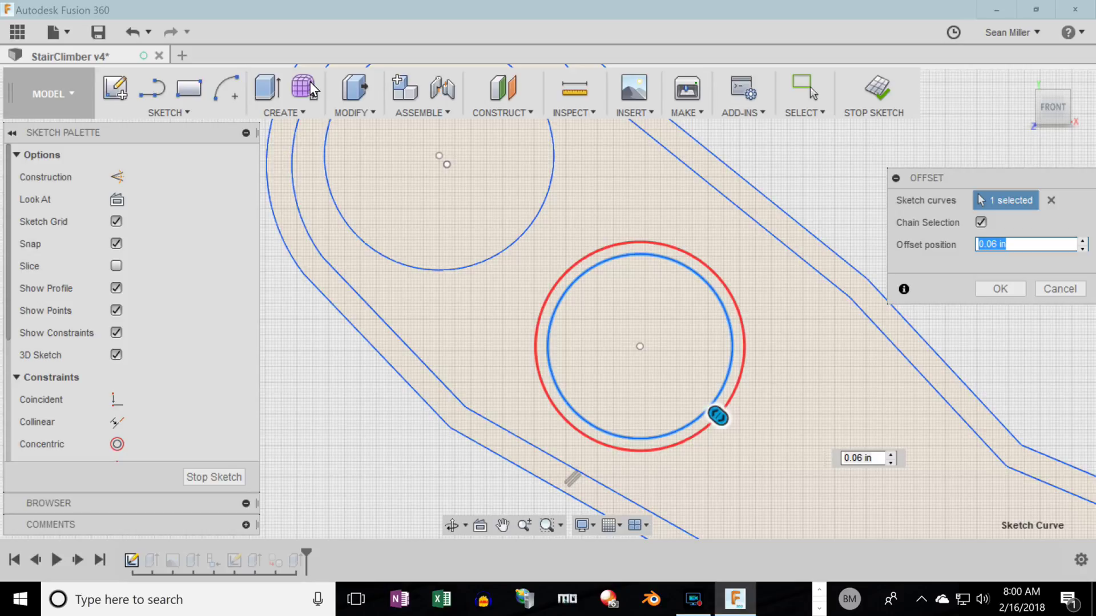
pyautogui.write('.125')
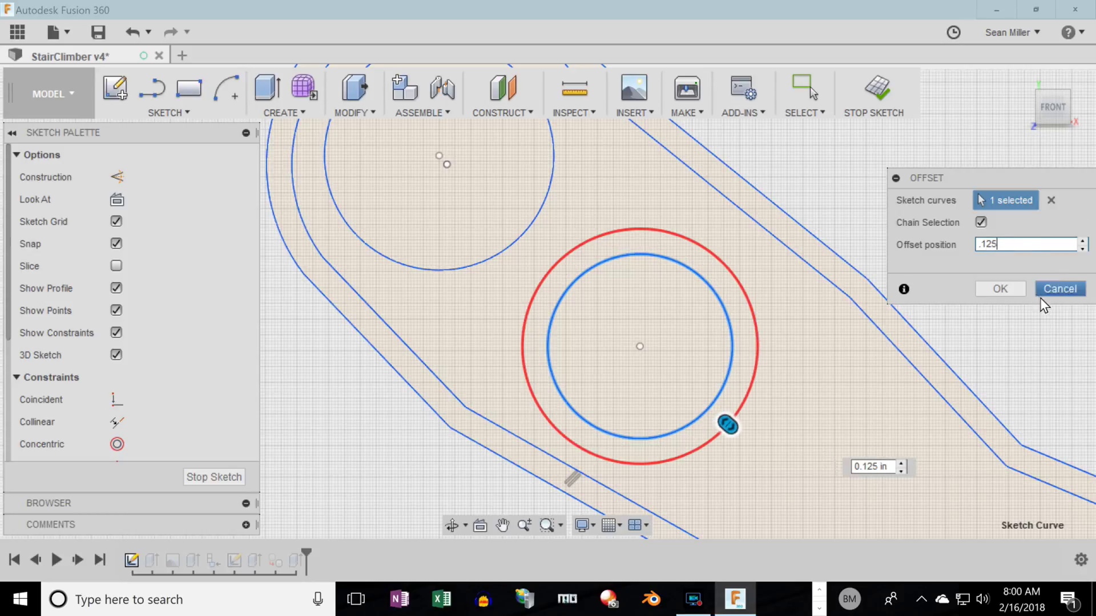
pyautogui.click(1005, 289)
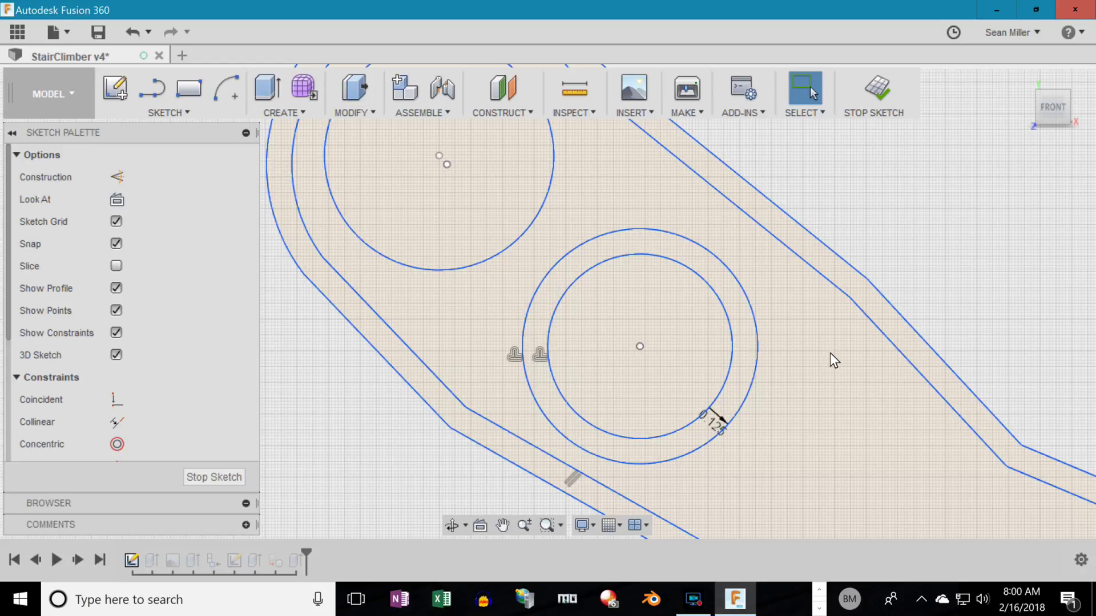
# Extrude the ring profile around the knee pivot hole 0.25 in as a new body.
pyautogui.press('e')
pyautogui.click(744, 369)
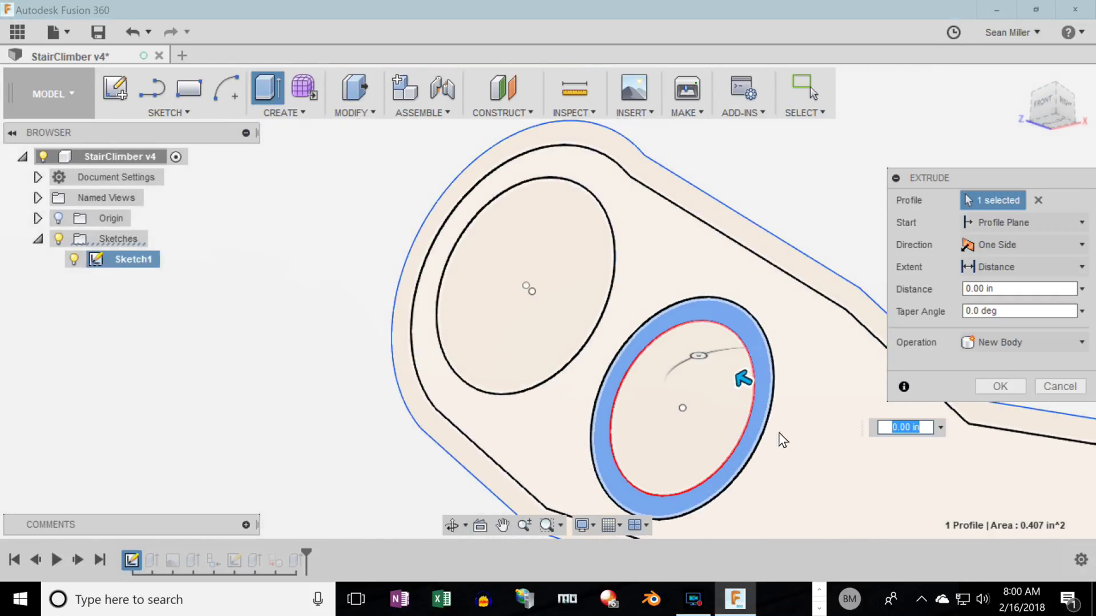
pyautogui.moveTo(742, 378); pyautogui.dragTo(730, 372)
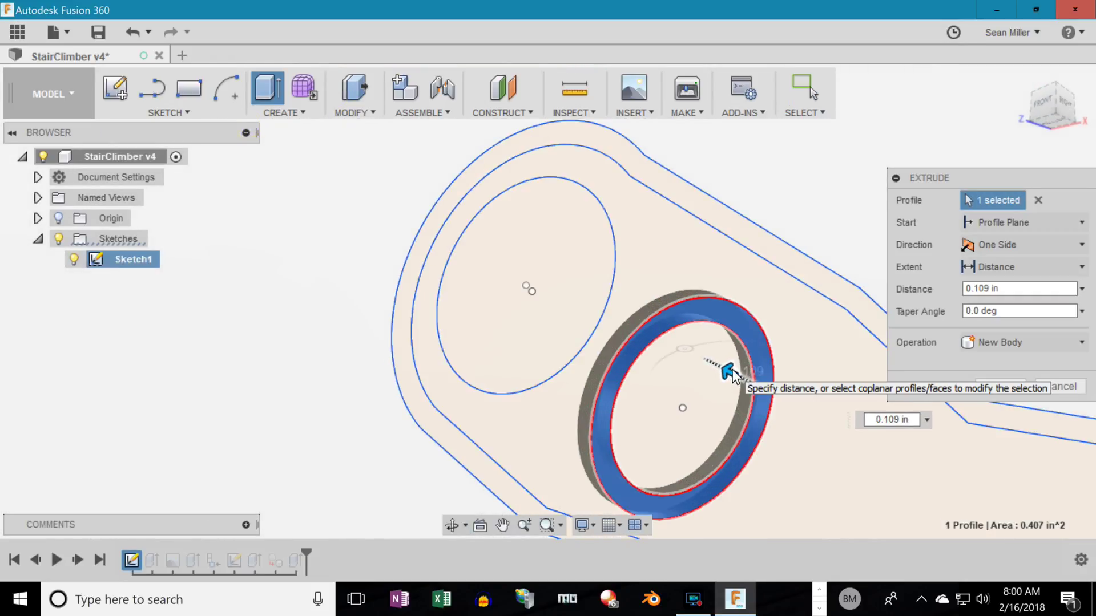
pyautogui.click(1027, 245)
pyautogui.click(1003, 308)
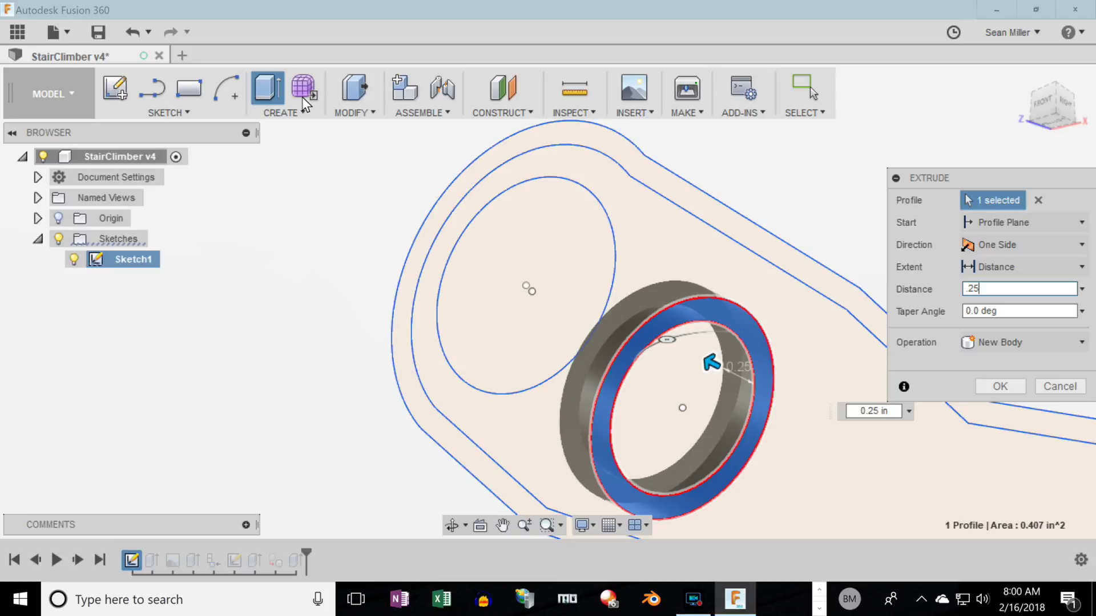
pyautogui.press('Tab')
pyautogui.press('Tab')
pyautogui.press('Up')
pyautogui.press('Up')
pyautogui.press('Up')
pyautogui.press('Return')
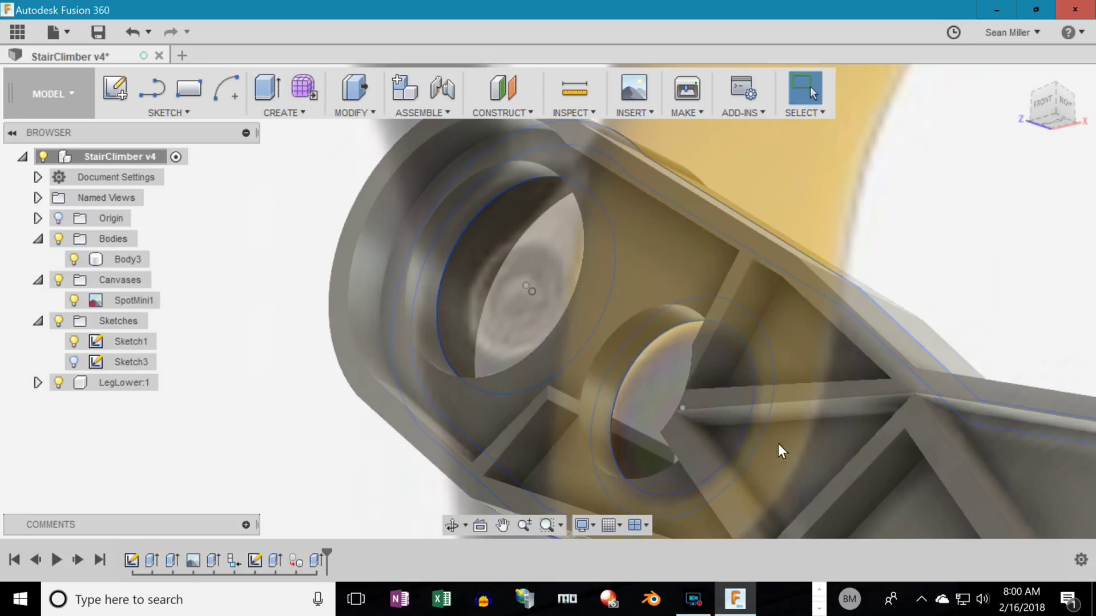
# Edit the extrude feature of the ring around the knee pivot hole, setting its distance to 0.5 in.
pyautogui.scroll(-3, 768, 355)
pyautogui.scroll(3, 769, 360)
pyautogui.keyDown('shift'); pyautogui.moveTo(827, 481); pyautogui.dragTo(795, 495, button='middle'); pyautogui.keyUp('shift')
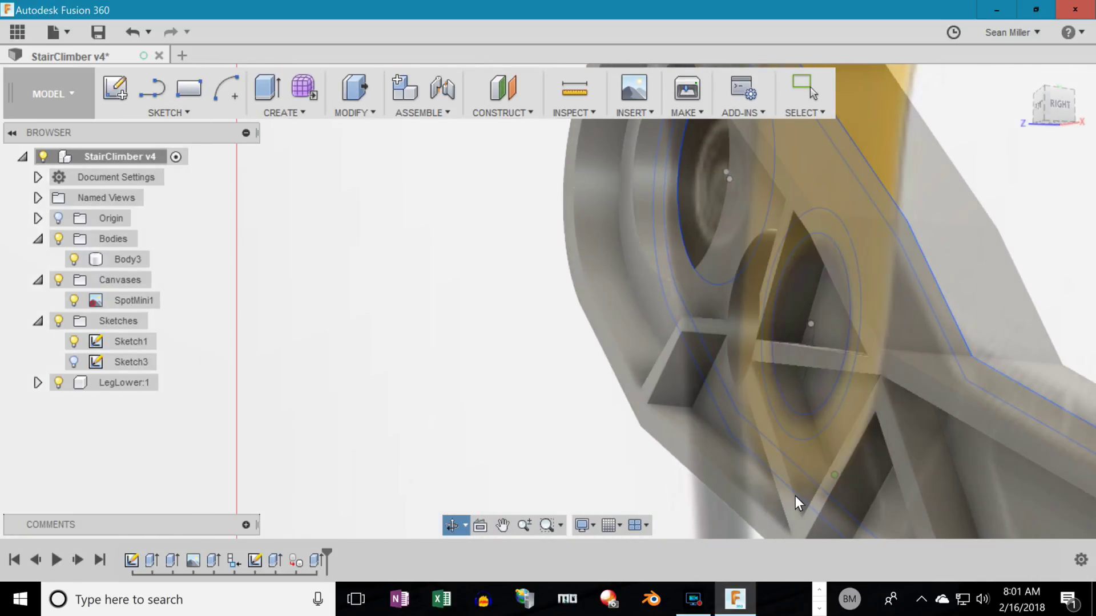
pyautogui.click(317, 561)
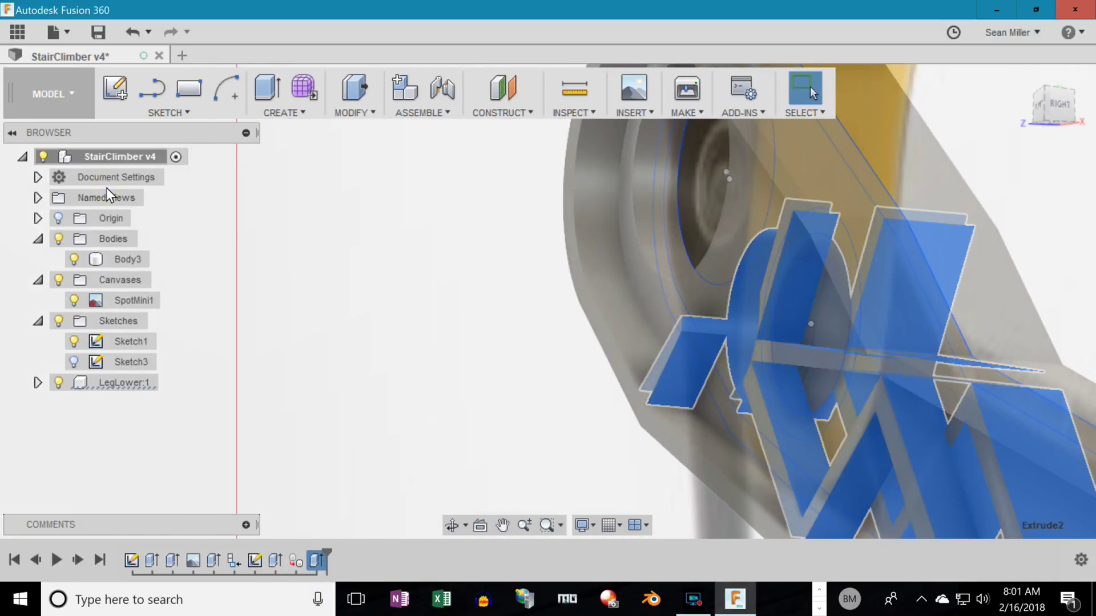
pyautogui.click(276, 562)
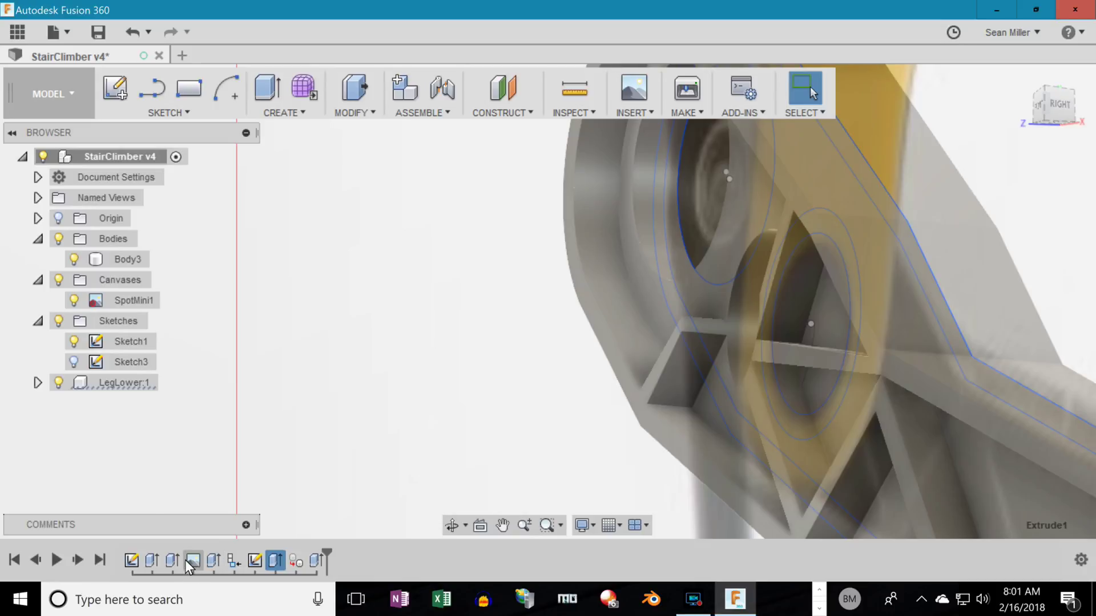
pyautogui.click(151, 561)
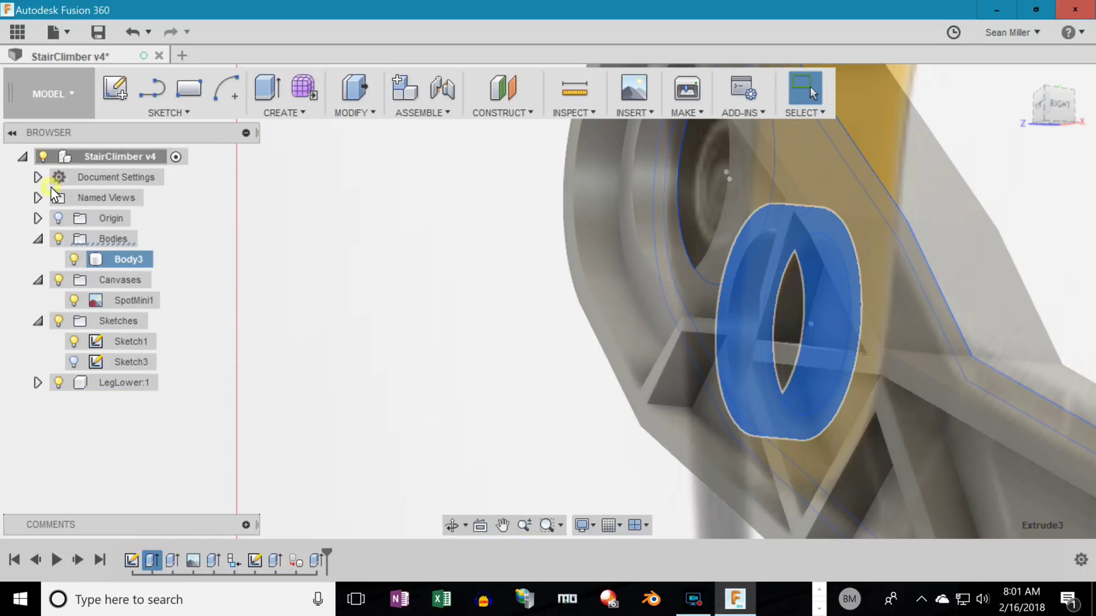
pyautogui.rightClick(153, 560)
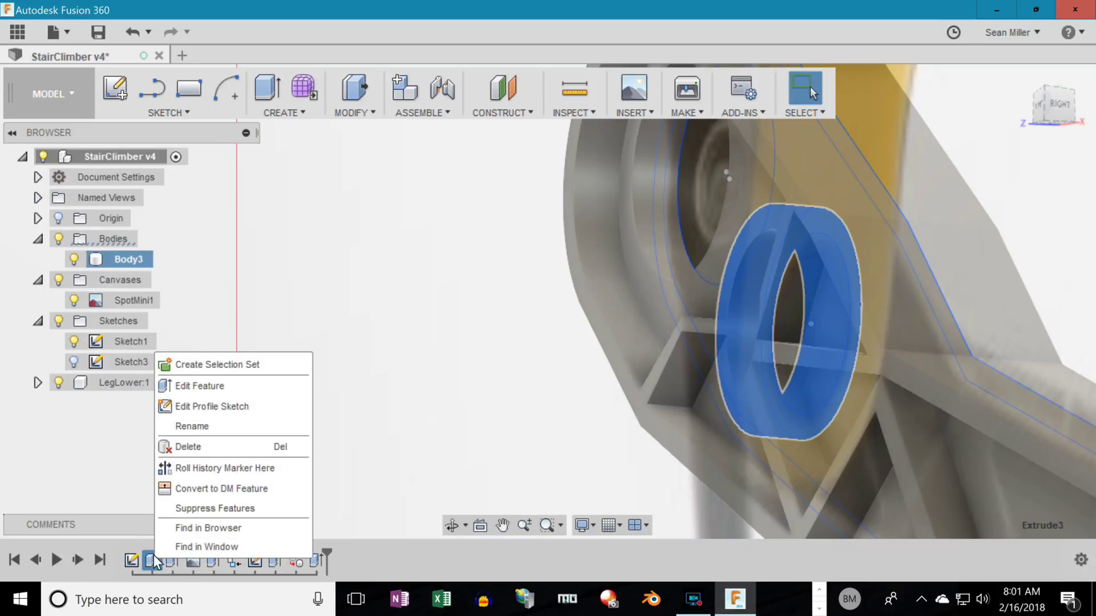
pyautogui.click(200, 386)
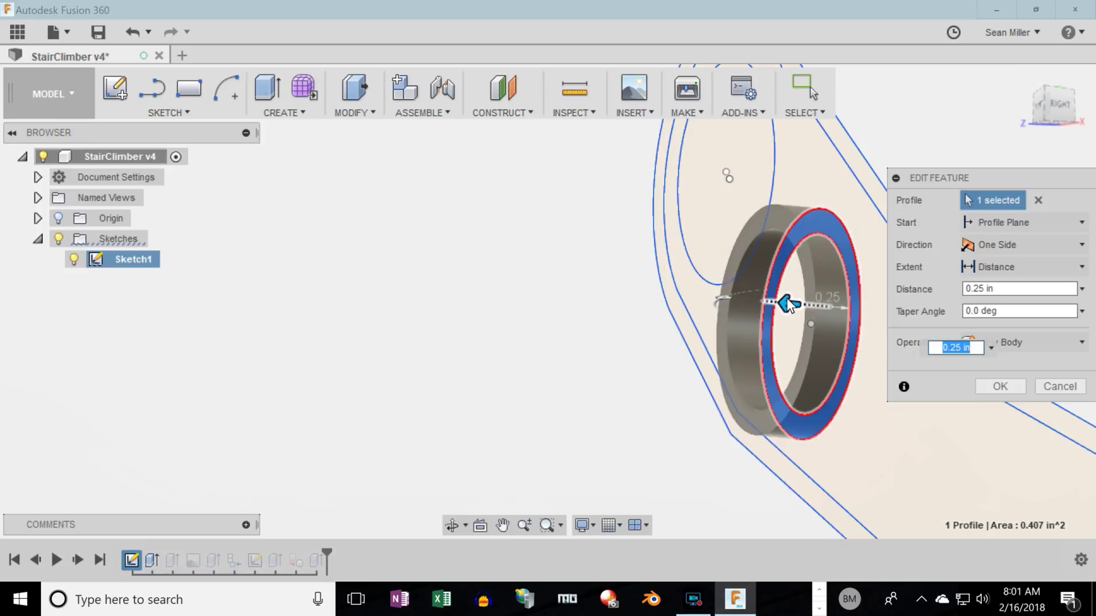
pyautogui.moveTo(786, 298); pyautogui.dragTo(767, 293)
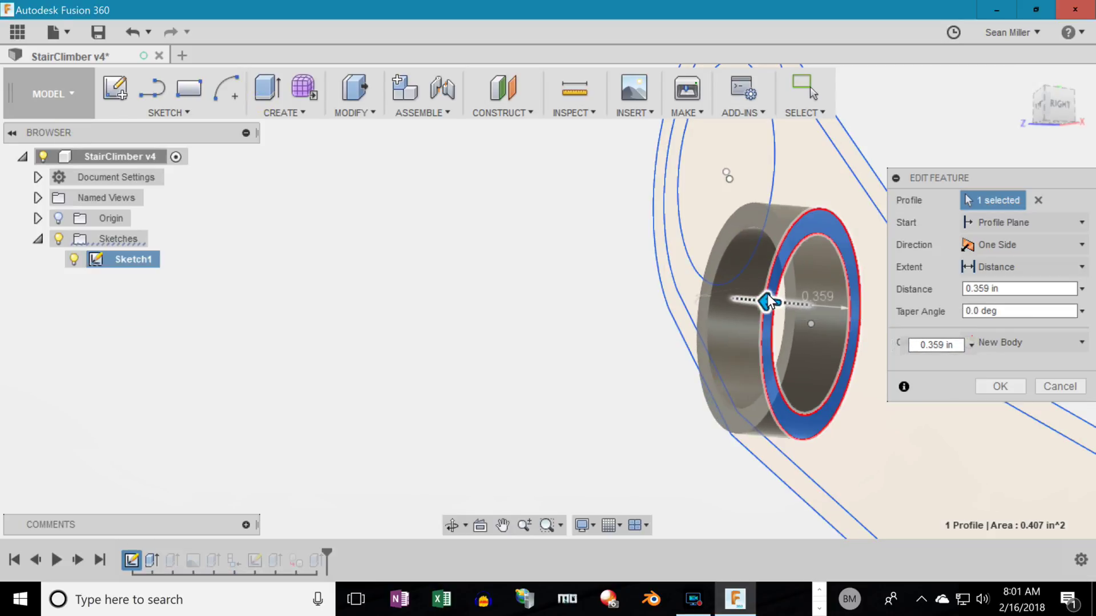
pyautogui.moveTo(1033, 289); pyautogui.dragTo(925, 284)
pyautogui.write('.75')
pyautogui.press('BackSpace')
pyautogui.press('BackSpace')
pyautogui.write('3')
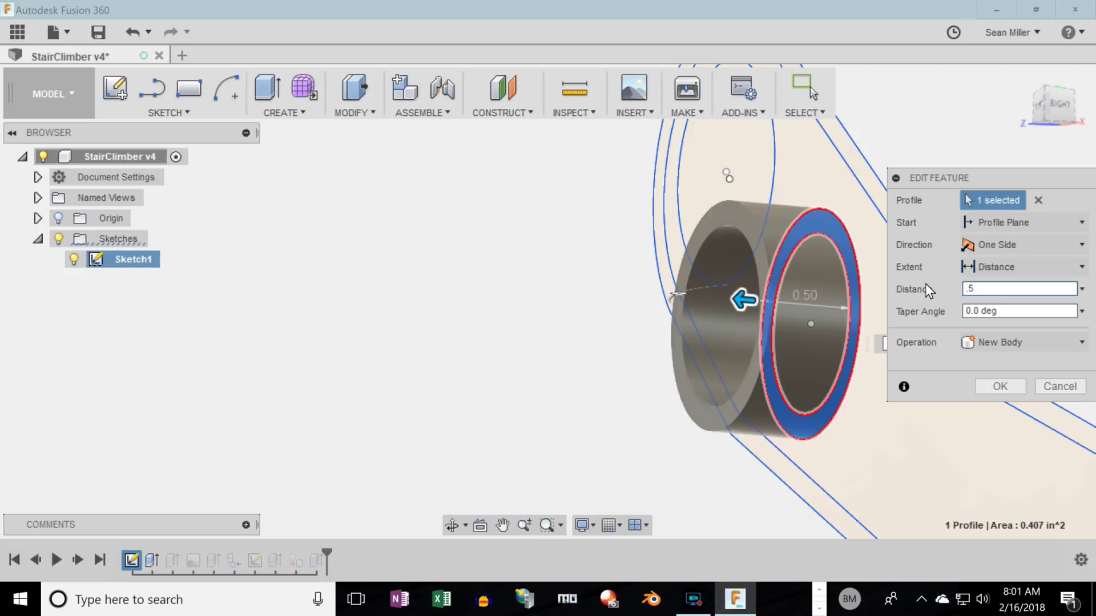
pyautogui.press('Return')
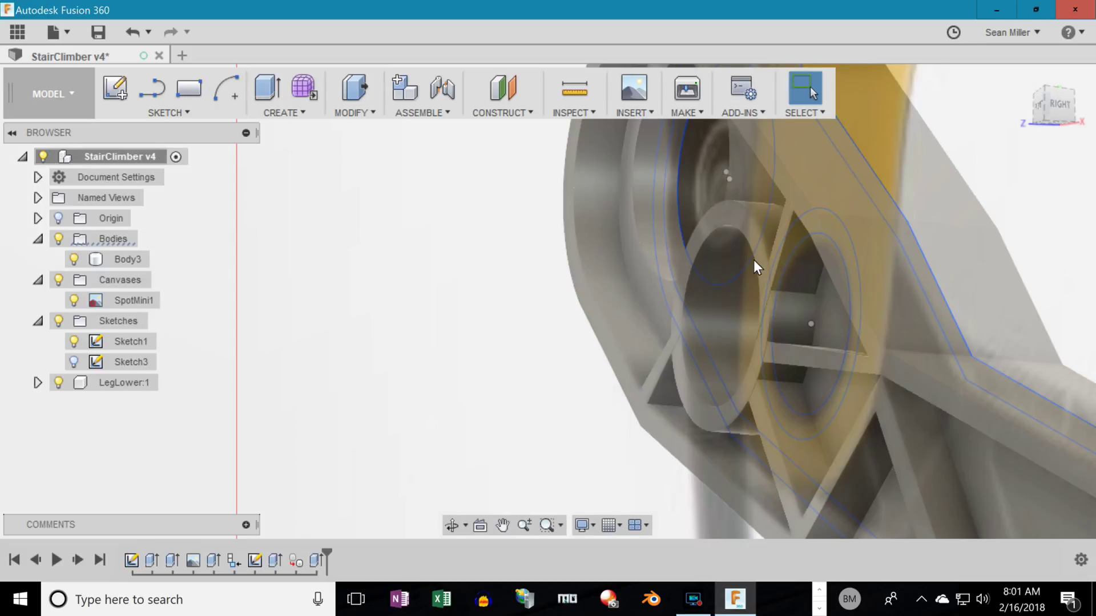
# Turn all selection filters back on so that every geometry type is selectable.
pyautogui.click(805, 112)
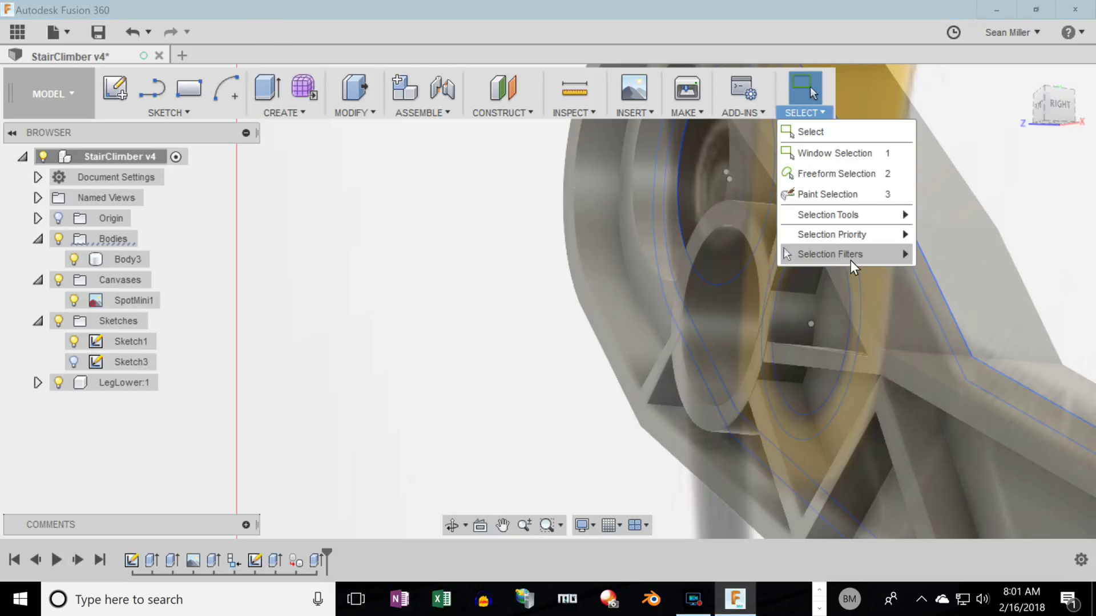
pyautogui.moveTo(787, 255)
pyautogui.click(923, 250)
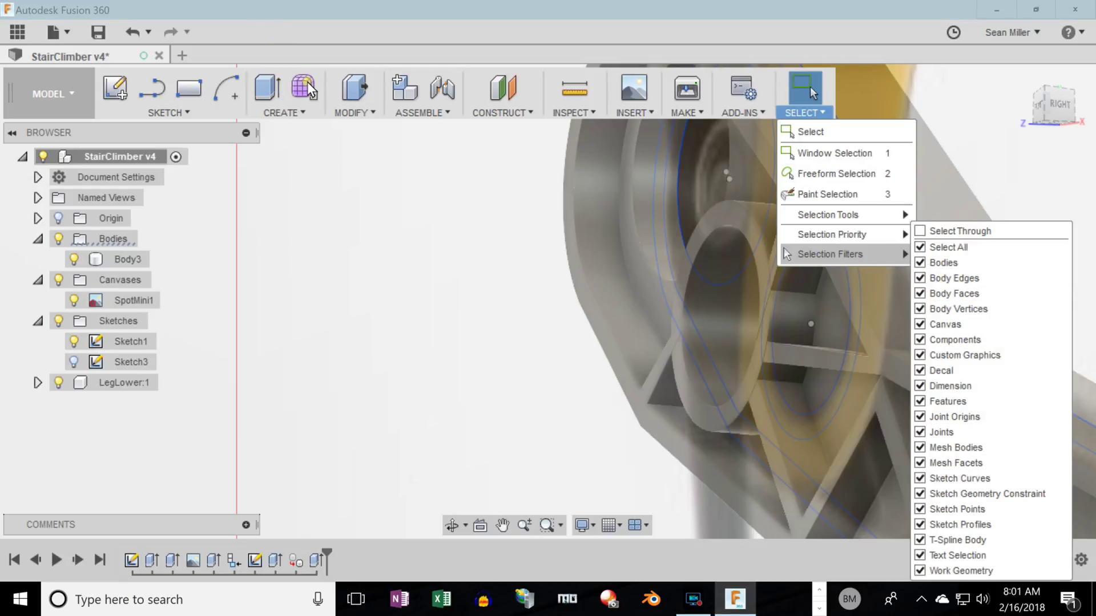
# Extrude the end face of the knee pivot hole's ring by -1.00 in using the Join operation.
pyautogui.click(736, 220)
pyautogui.press('e')
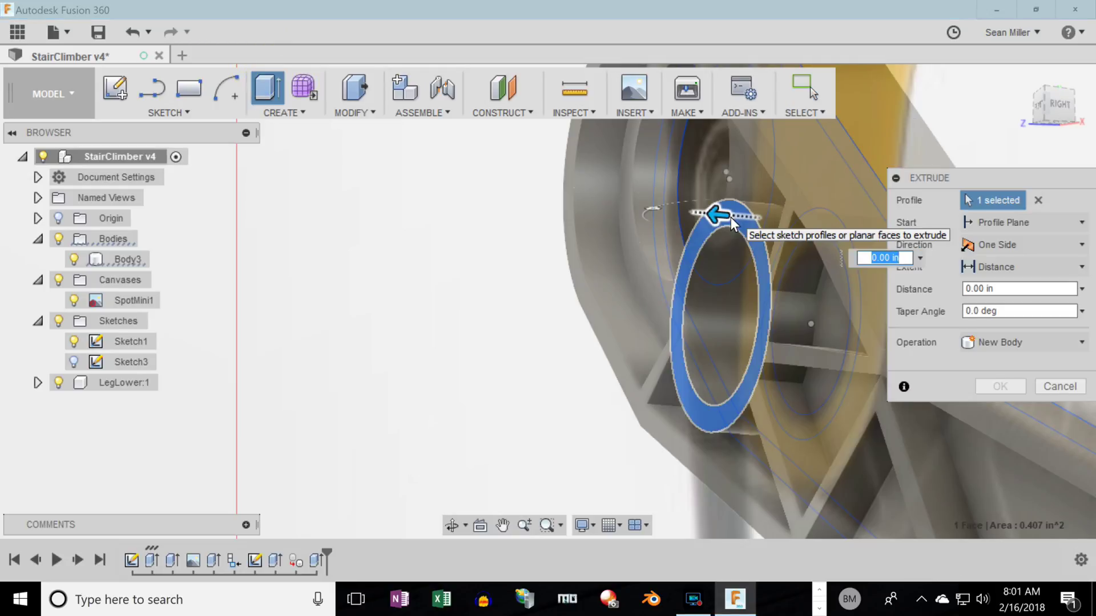
pyautogui.click(1020, 343)
pyautogui.click(991, 364)
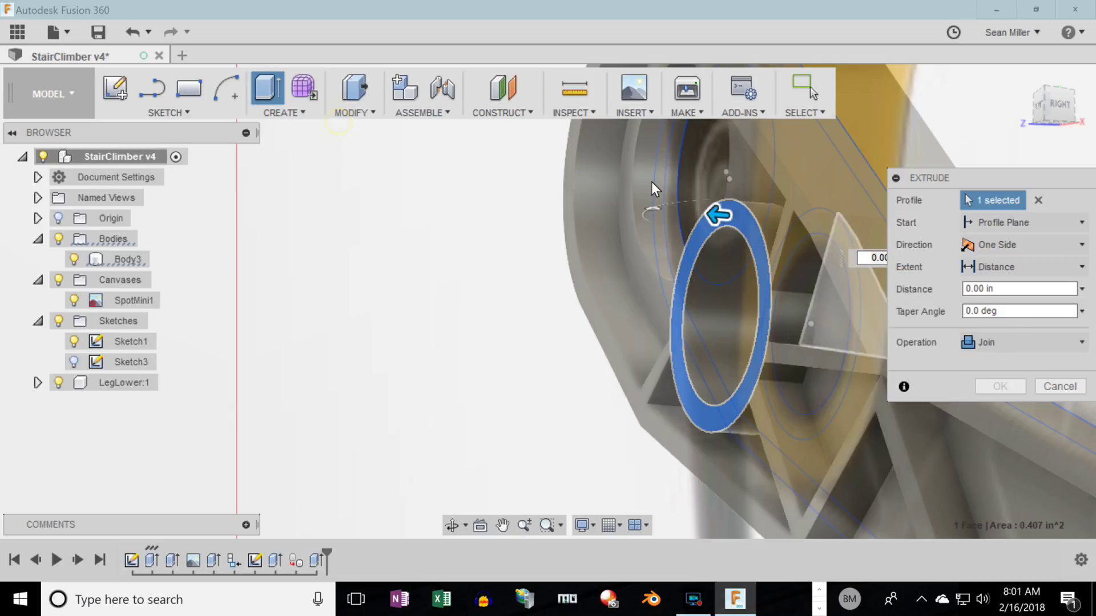
pyautogui.scroll(-3, 586, 475)
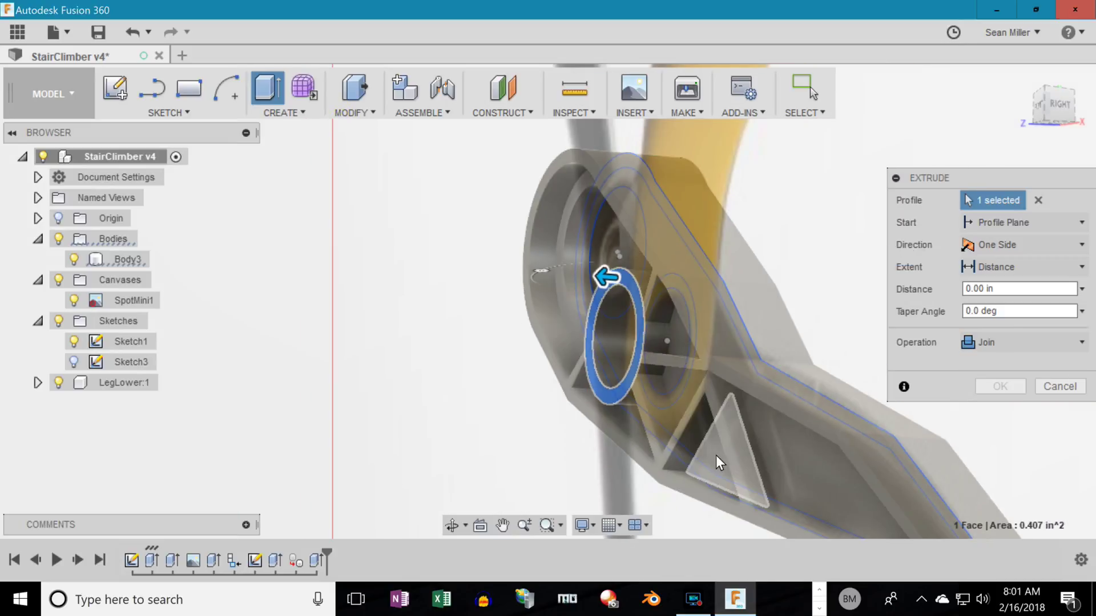
pyautogui.moveTo(716, 456); pyautogui.dragTo(677, 447, button='middle')
pyautogui.moveTo(614, 272); pyautogui.dragTo(713, 283)
pyautogui.keyDown('shift'); pyautogui.moveTo(773, 471); pyautogui.dragTo(631, 474, button='middle'); pyautogui.keyUp('shift')
pyautogui.scroll(3, 632, 327)
pyautogui.moveTo(632, 328); pyautogui.dragTo(770, 454, button='middle')
pyautogui.moveTo(791, 416); pyautogui.dragTo(765, 416)
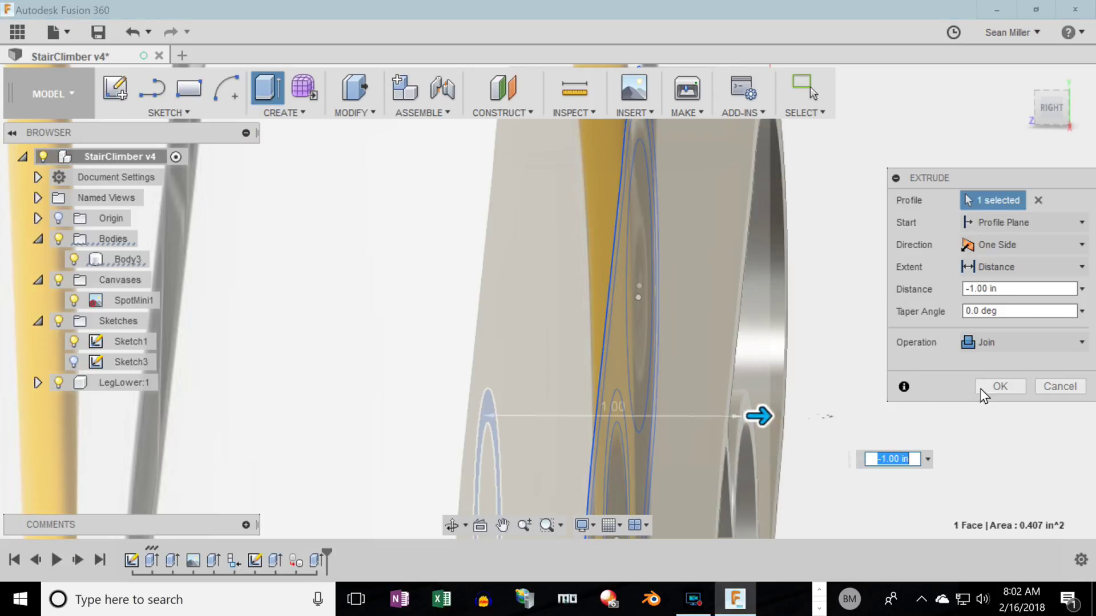
pyautogui.click(1000, 387)
# Inspect the knee pivot hole's ring and the whole lower leg against the reference image from several angles.
pyautogui.scroll(-2, 929, 345)
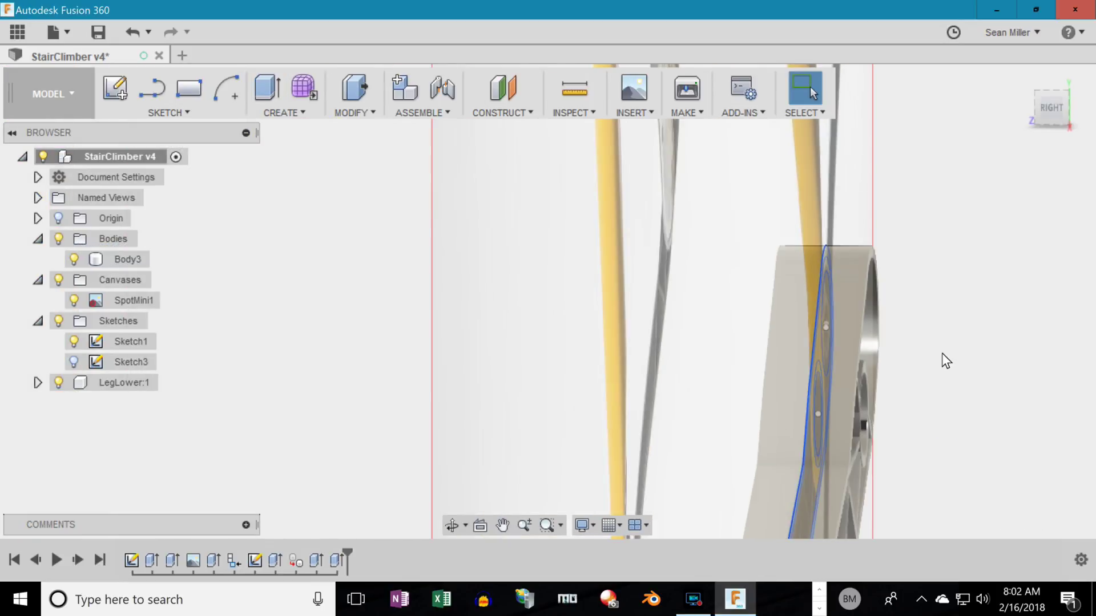
pyautogui.keyDown('shift'); pyautogui.moveTo(986, 485); pyautogui.dragTo(1093, 506, button='middle'); pyautogui.keyUp('shift')
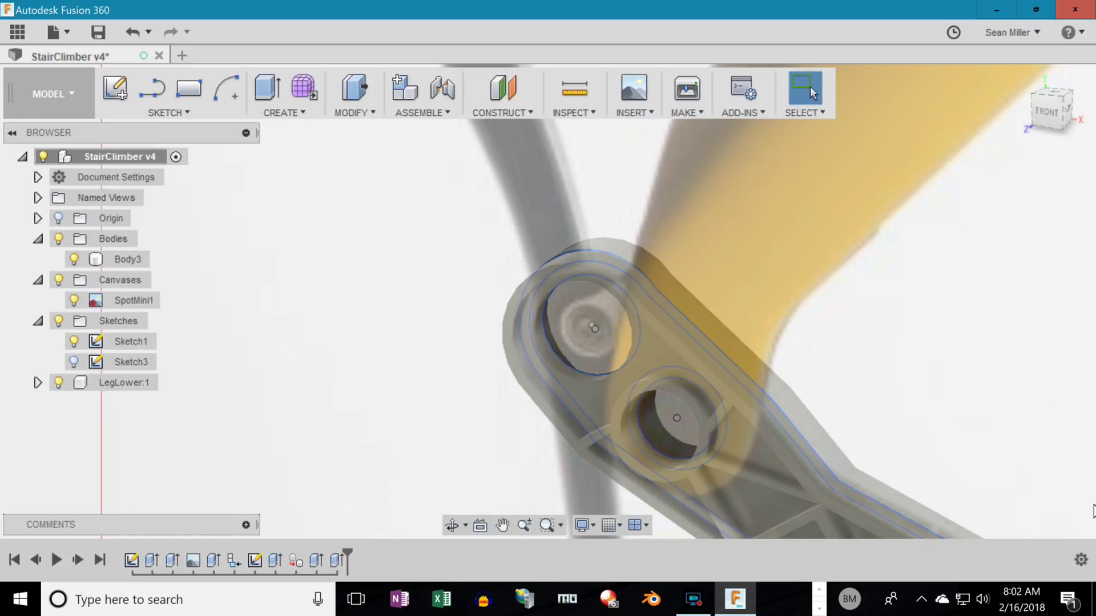
pyautogui.scroll(-3, 1030, 324)
pyautogui.scroll(2, 728, 381)
pyautogui.keyDown('shift'); pyautogui.moveTo(674, 460); pyautogui.dragTo(622, 418, button='middle'); pyautogui.keyUp('shift')
pyautogui.keyDown('shift'); pyautogui.moveTo(553, 320); pyautogui.dragTo(570, 450, button='middle'); pyautogui.keyUp('shift')
pyautogui.scroll(-3, 447, 277)
pyautogui.scroll(-3, 448, 278)
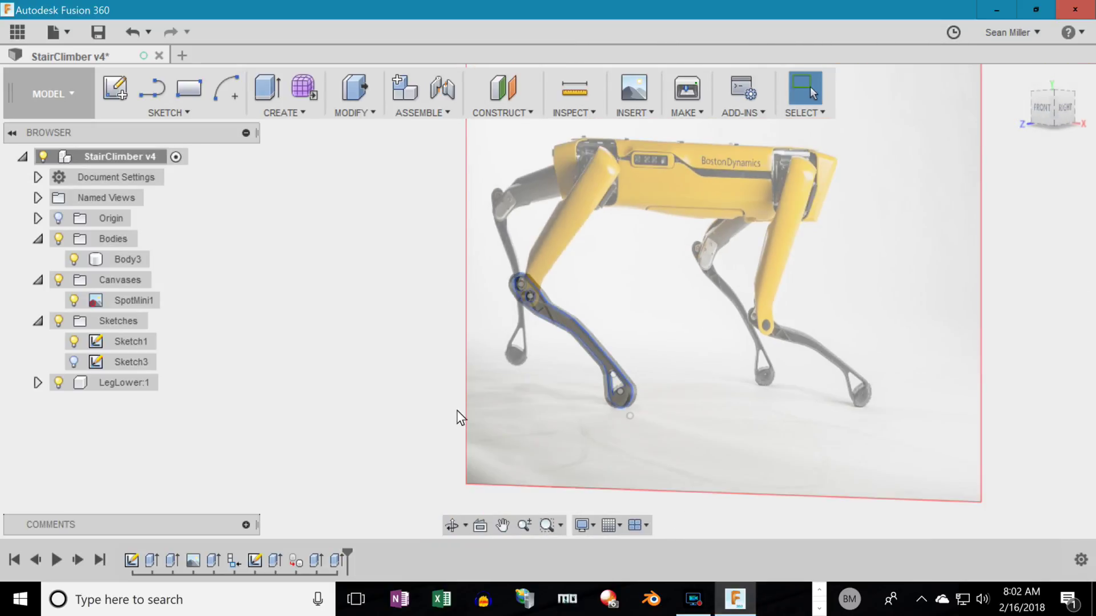
pyautogui.scroll(3, 581, 445)
pyautogui.scroll(-3, 586, 274)
pyautogui.scroll(3, 547, 290)
pyautogui.scroll(2, 546, 288)
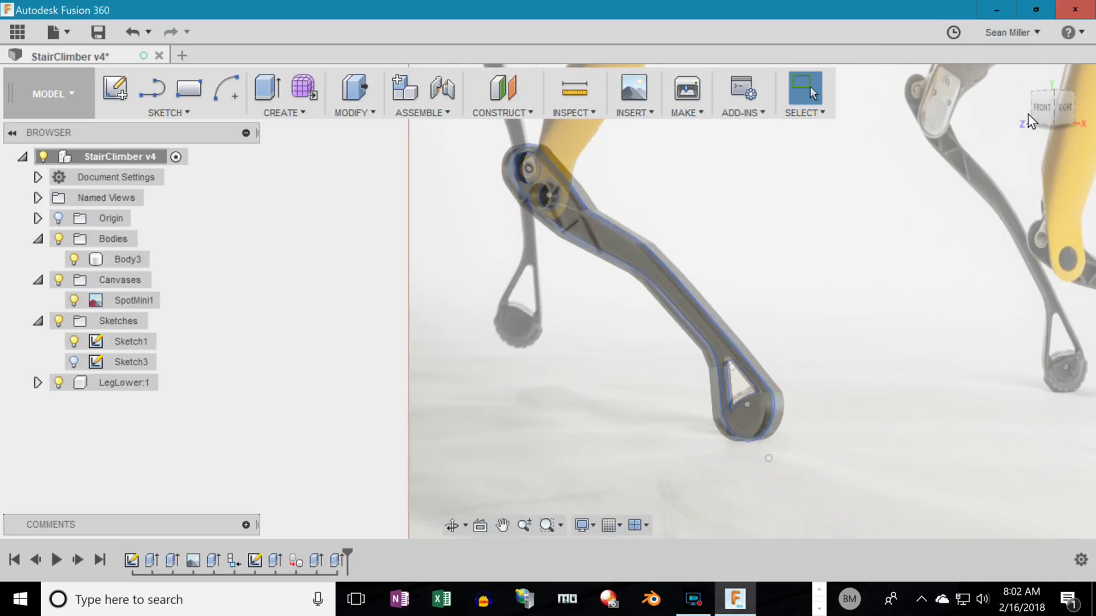
# Offset the circle of the larger hole at the leg's upper end outward by 0.125 in within Sketch1.
pyautogui.click(1043, 114)
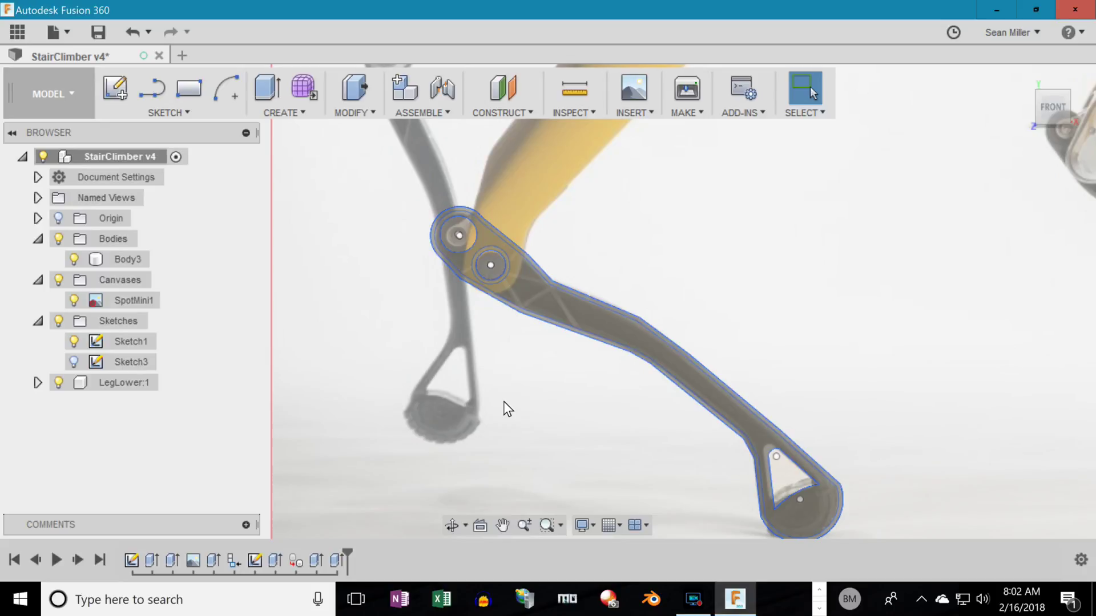
pyautogui.scroll(5, 448, 259)
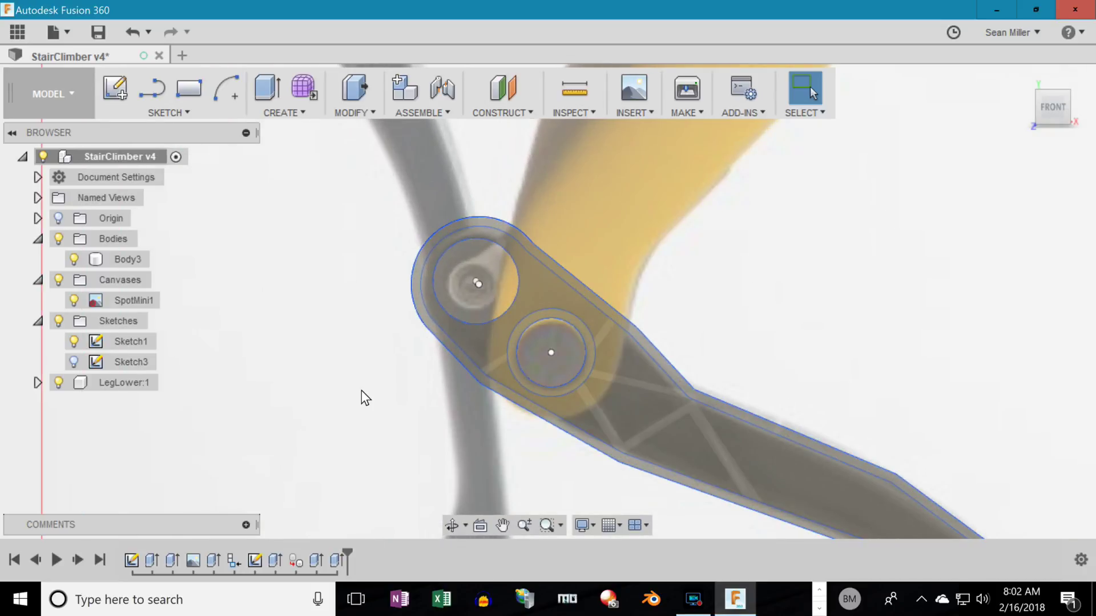
pyautogui.scroll(2, 361, 391)
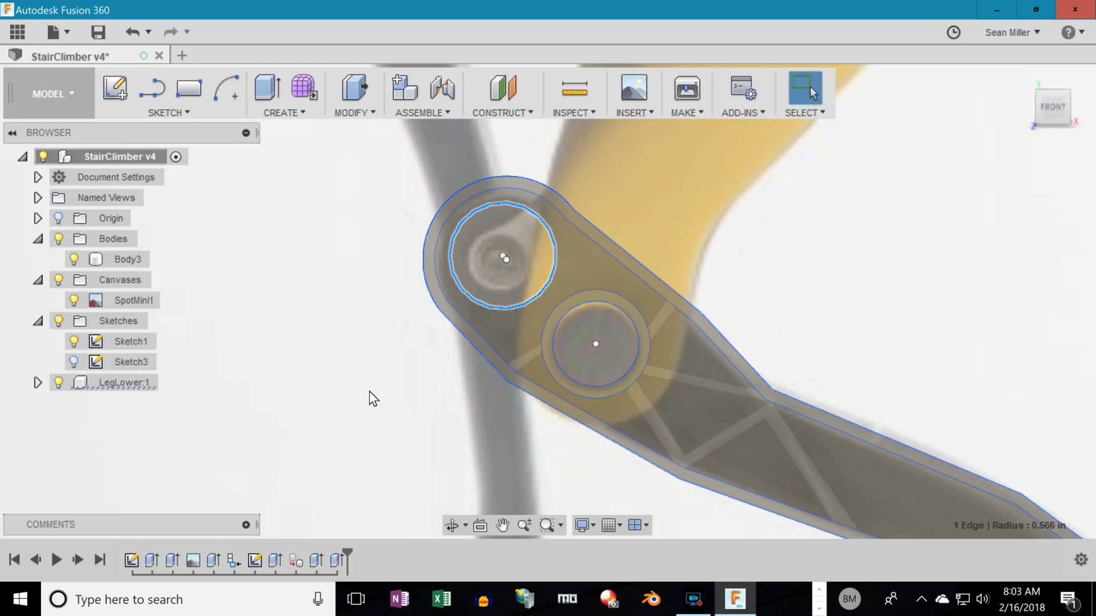
pyautogui.click(167, 113)
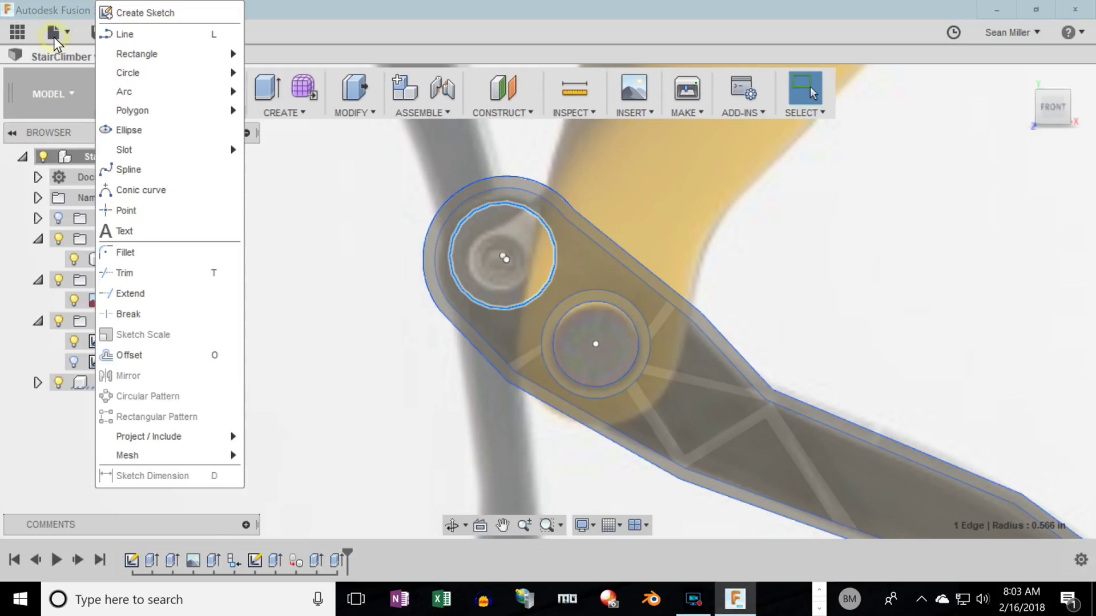
pyautogui.click(141, 360)
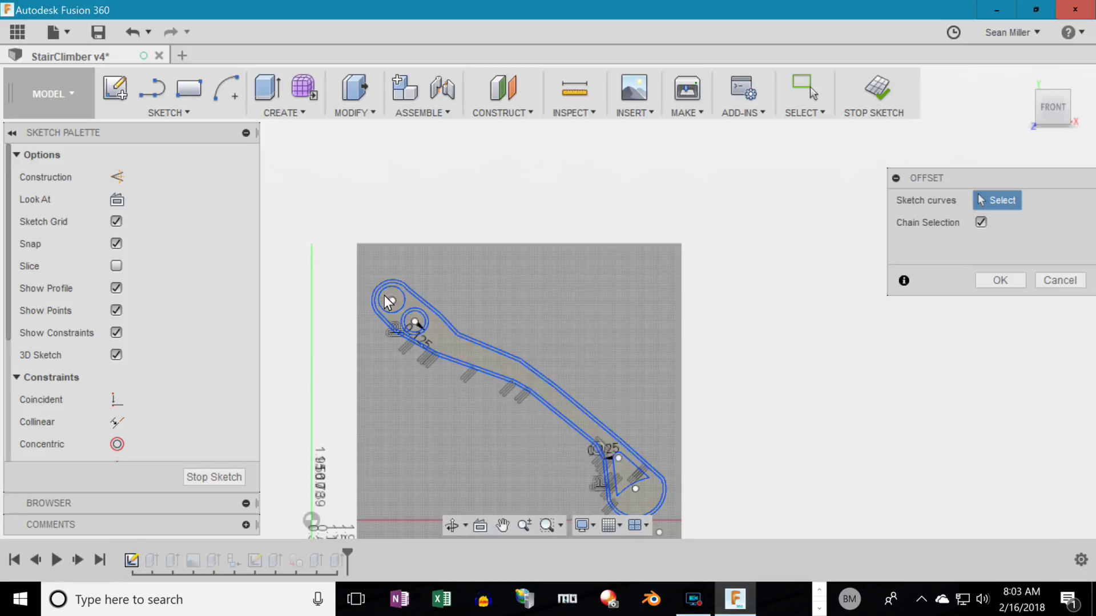
pyautogui.scroll(6, 411, 336)
pyautogui.click(430, 367)
pyautogui.moveTo(427, 389); pyautogui.dragTo(426, 403)
pyautogui.moveTo(1027, 245); pyautogui.dragTo(310, 83)
pyautogui.write('.125')
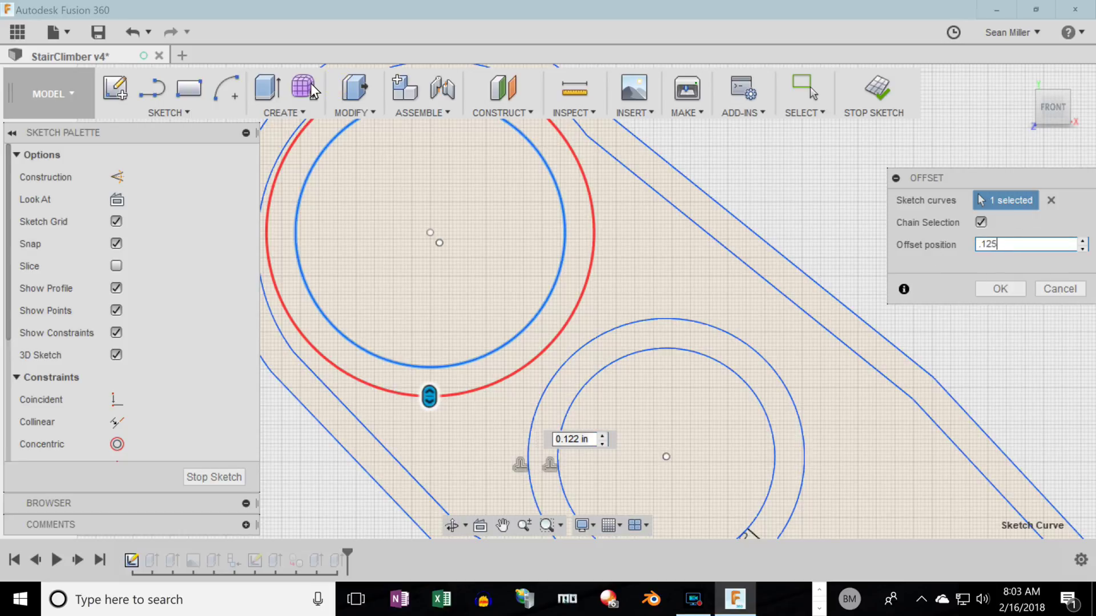
pyautogui.click(1000, 289)
# Extrude the ring profile around the larger upper-end hole 0.5 in as a new body.
pyautogui.scroll(-4, 412, 331)
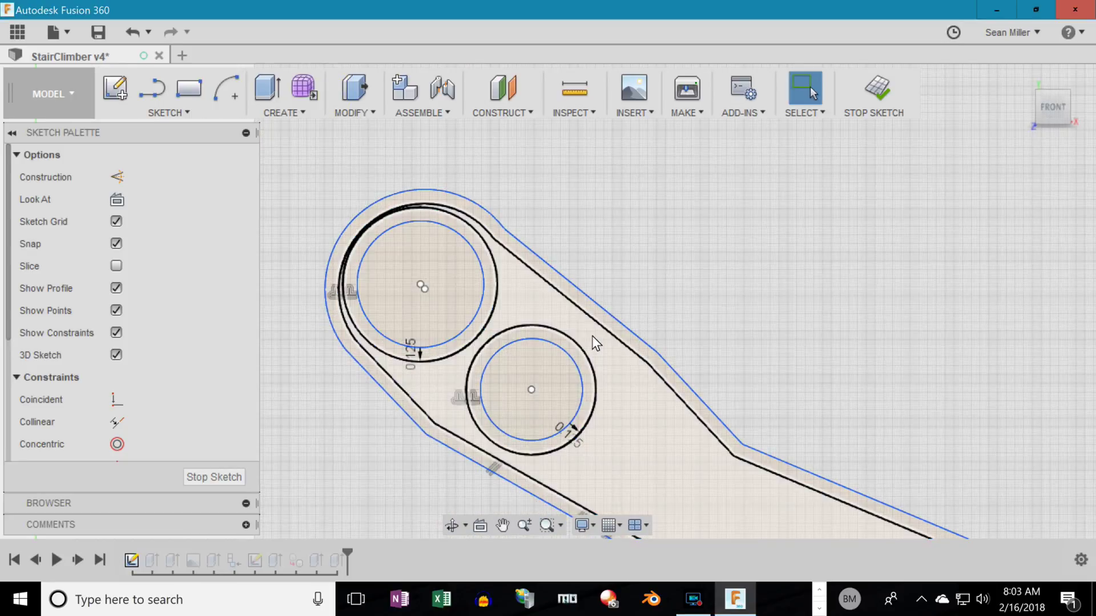
pyautogui.press('e')
pyautogui.click(484, 321)
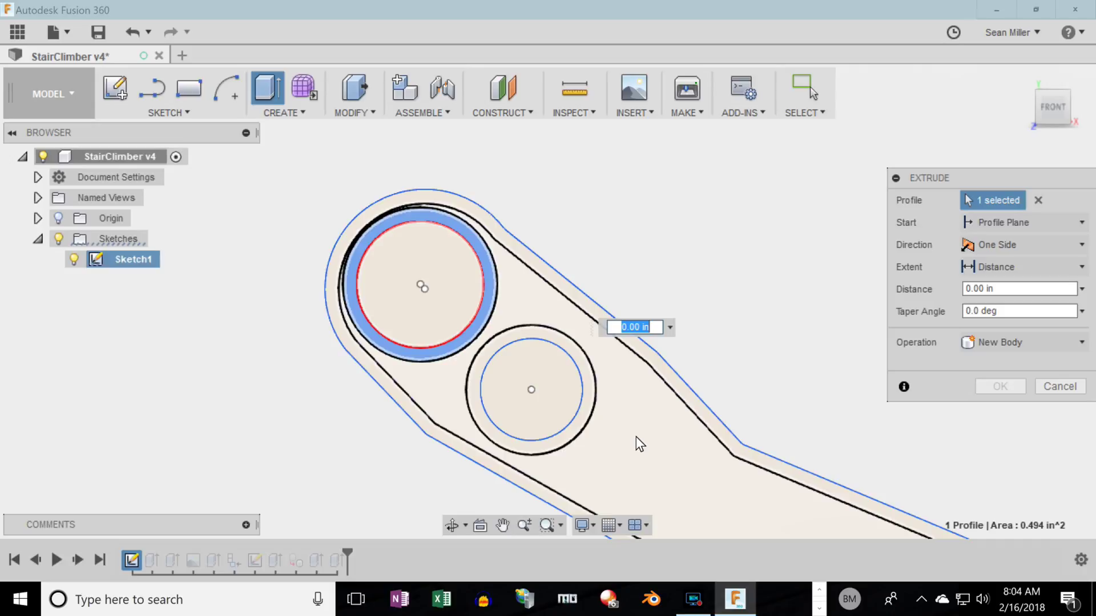
pyautogui.moveTo(606, 435)
pyautogui.keyDown('shift'); pyautogui.mouseDown(button='middle')
pyautogui.moveTo(588, 414)
pyautogui.moveTo(546, 401)
pyautogui.mouseUp(button='middle'); pyautogui.keyUp('shift')
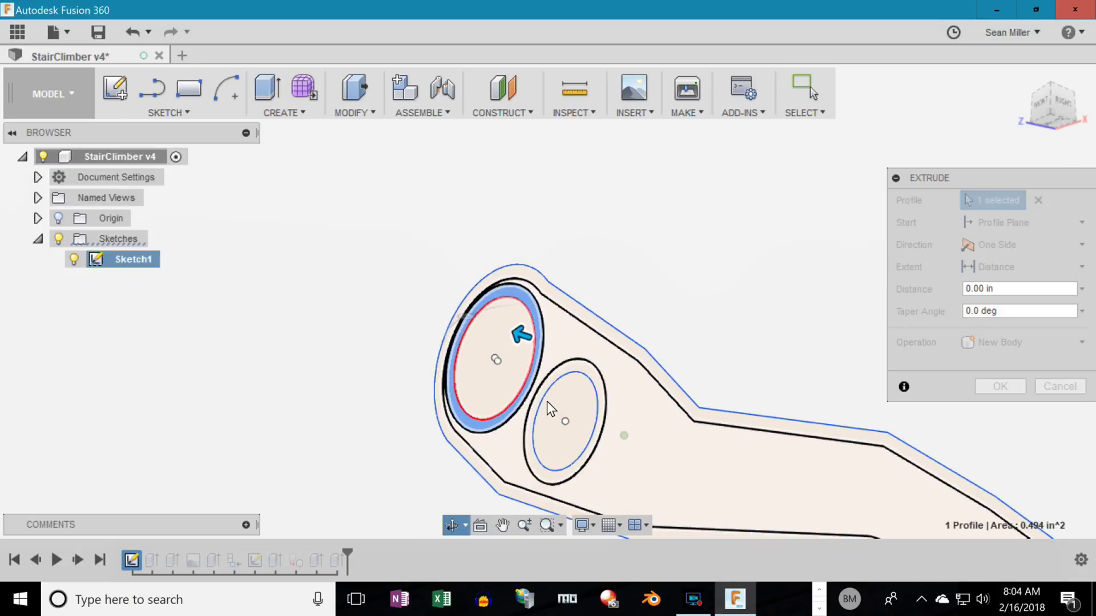
pyautogui.moveTo(519, 336); pyautogui.dragTo(496, 330)
pyautogui.click(970, 289)
pyautogui.write('.25')
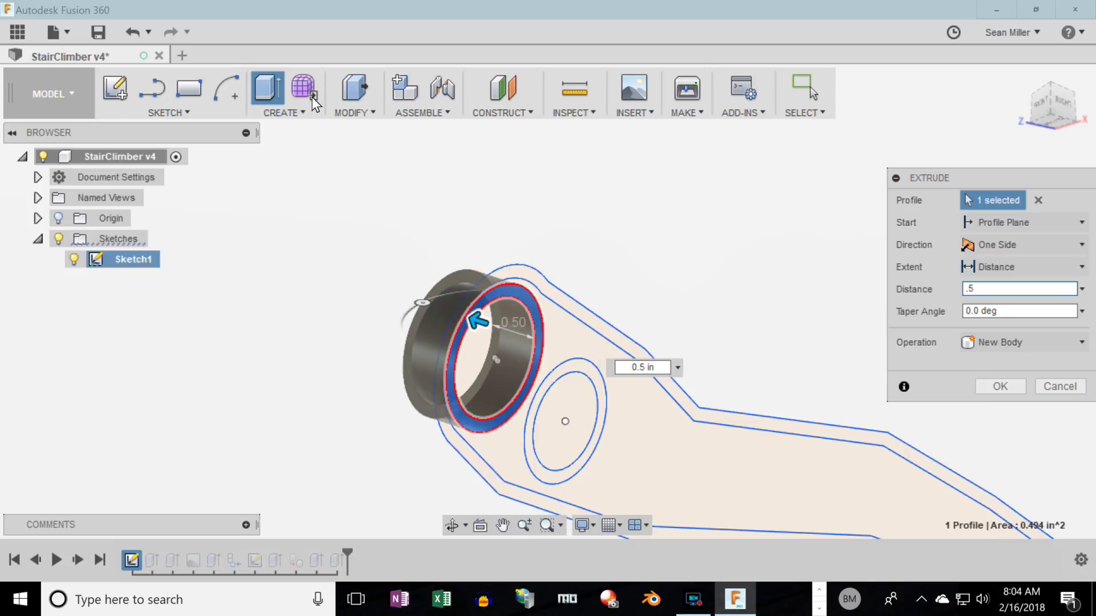
pyautogui.press('Return')
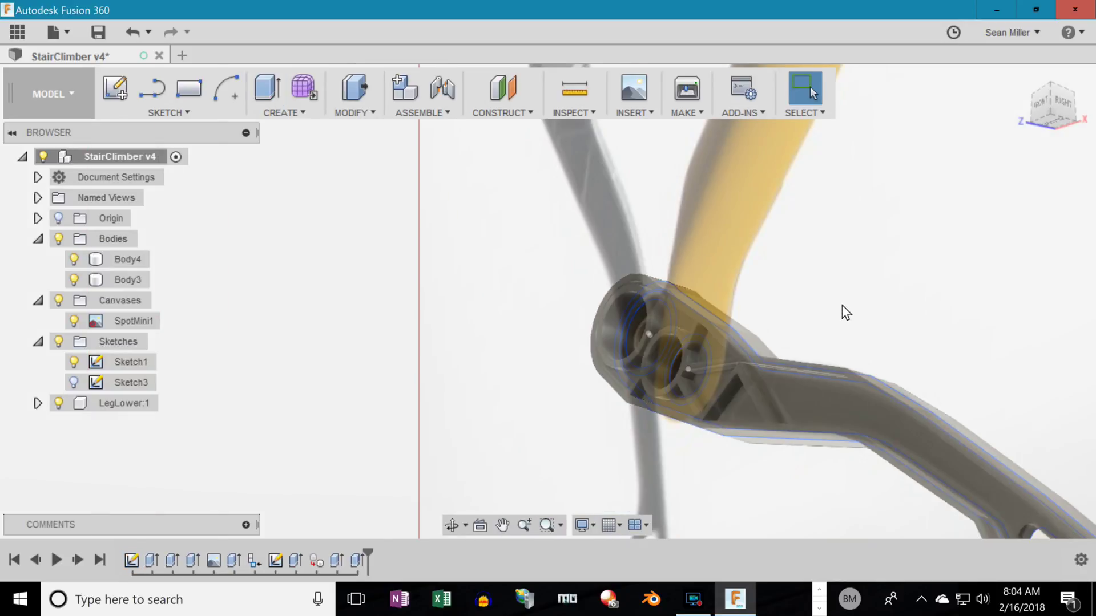
# Extrude the end face of the larger hole's ring by -1 in using the Join operation.
pyautogui.scroll(4, 656, 349)
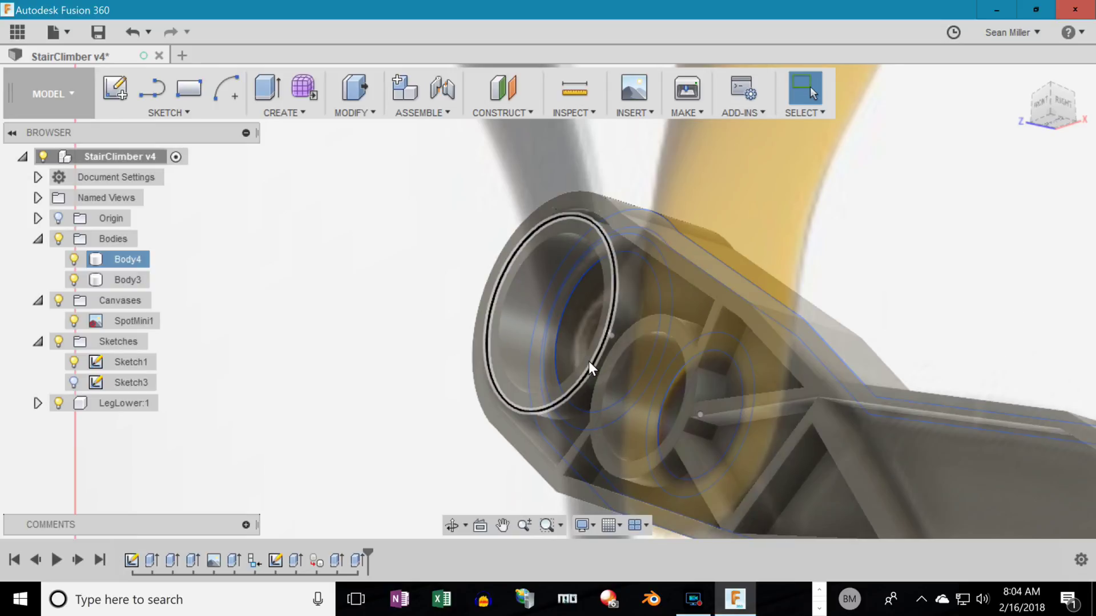
pyautogui.click(813, 113)
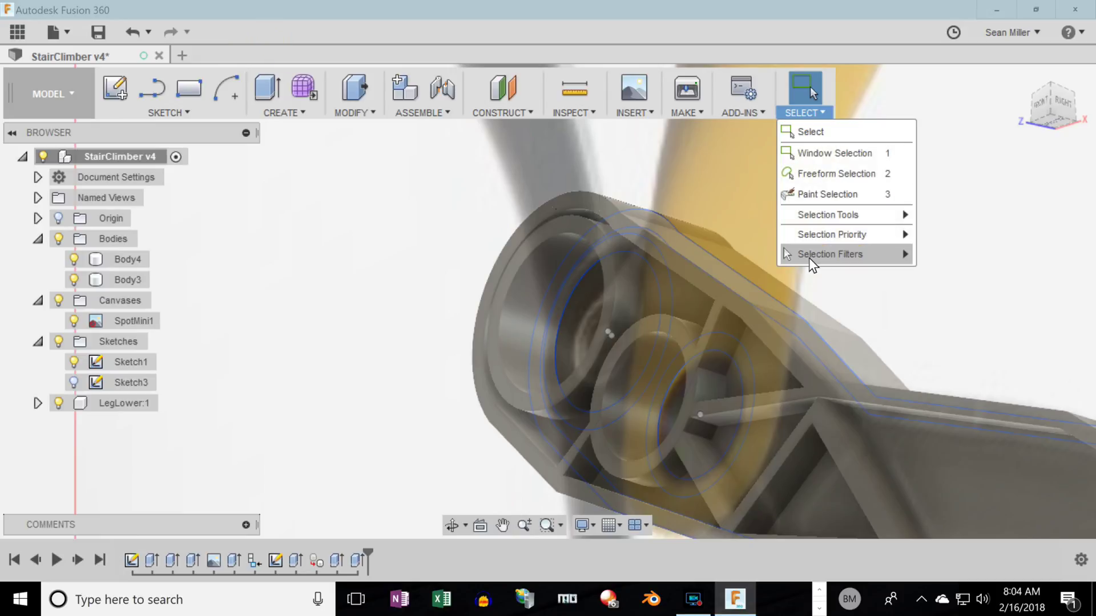
pyautogui.moveTo(810, 258)
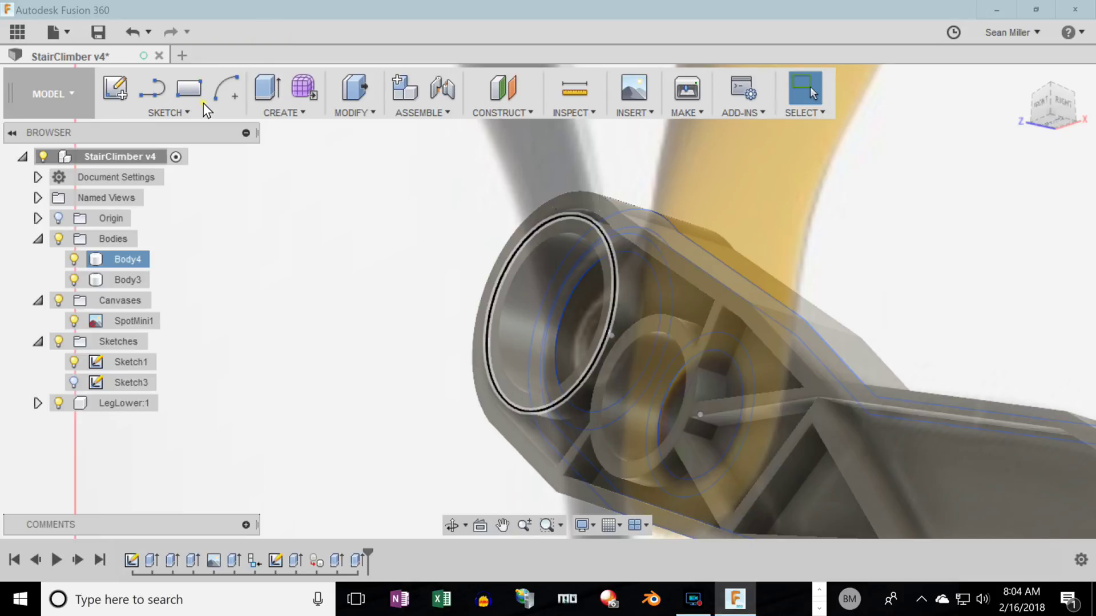
pyautogui.click(609, 307)
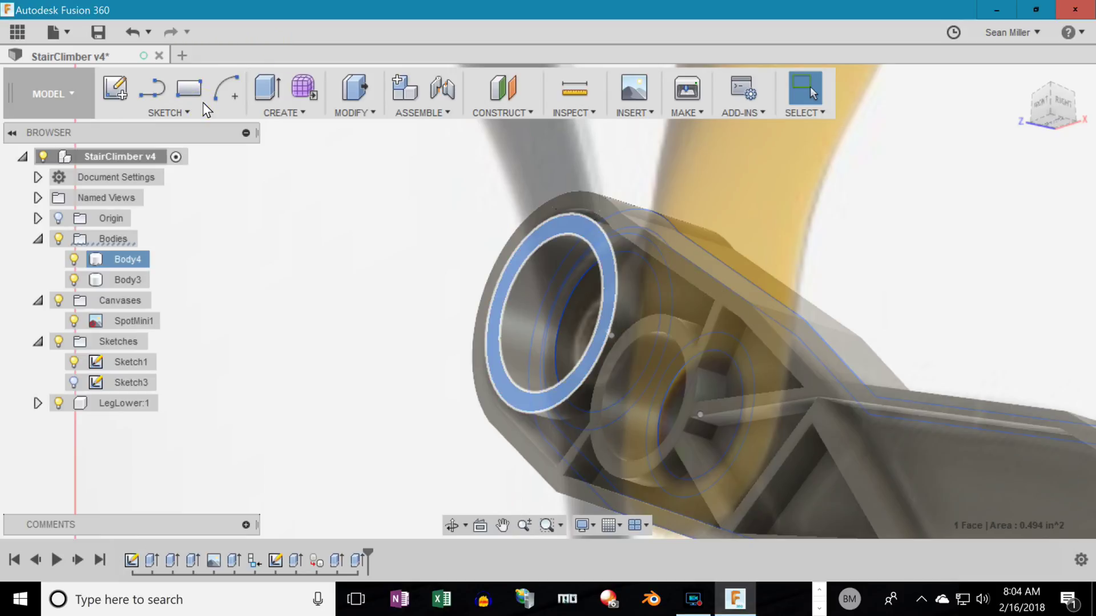
pyautogui.press('e')
pyautogui.click(1005, 342)
pyautogui.click(996, 366)
pyautogui.moveTo(597, 300); pyautogui.dragTo(724, 310)
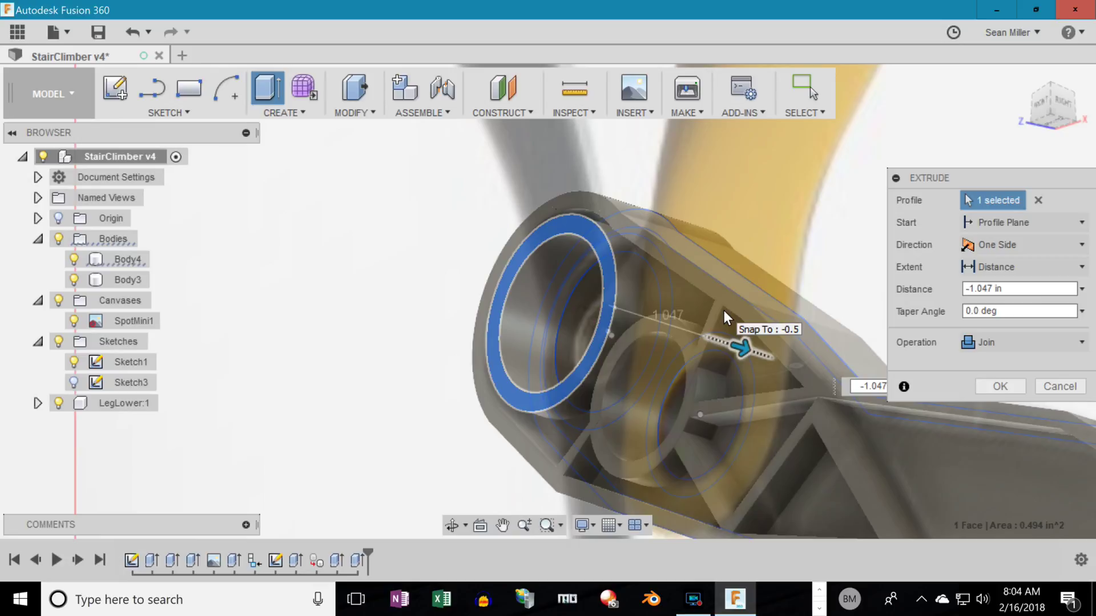
pyautogui.click(1005, 289)
pyautogui.write('-')
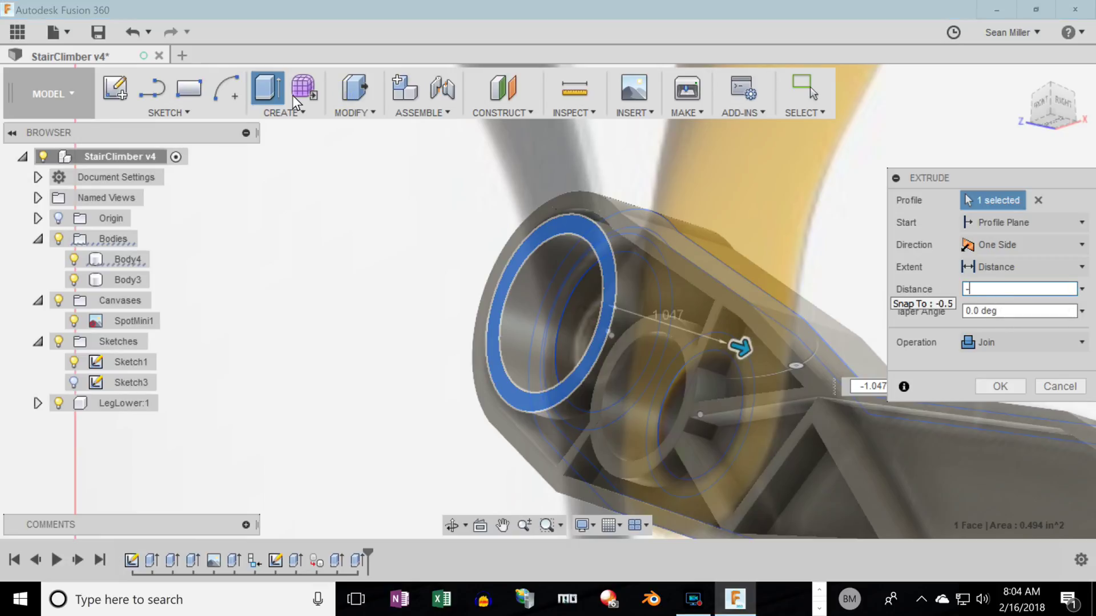
pyautogui.write('1')
pyautogui.press('Return')
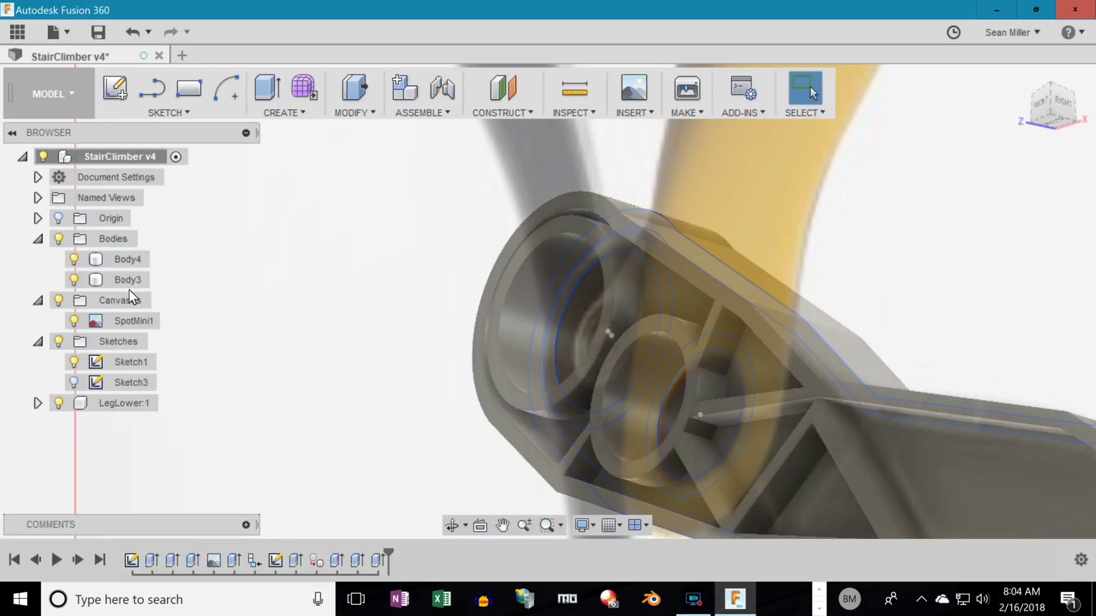
# Move Body4 and Body3 into the LegLower component and scale Body3 uniformly by a factor of 1.124.
pyautogui.click(117, 260)
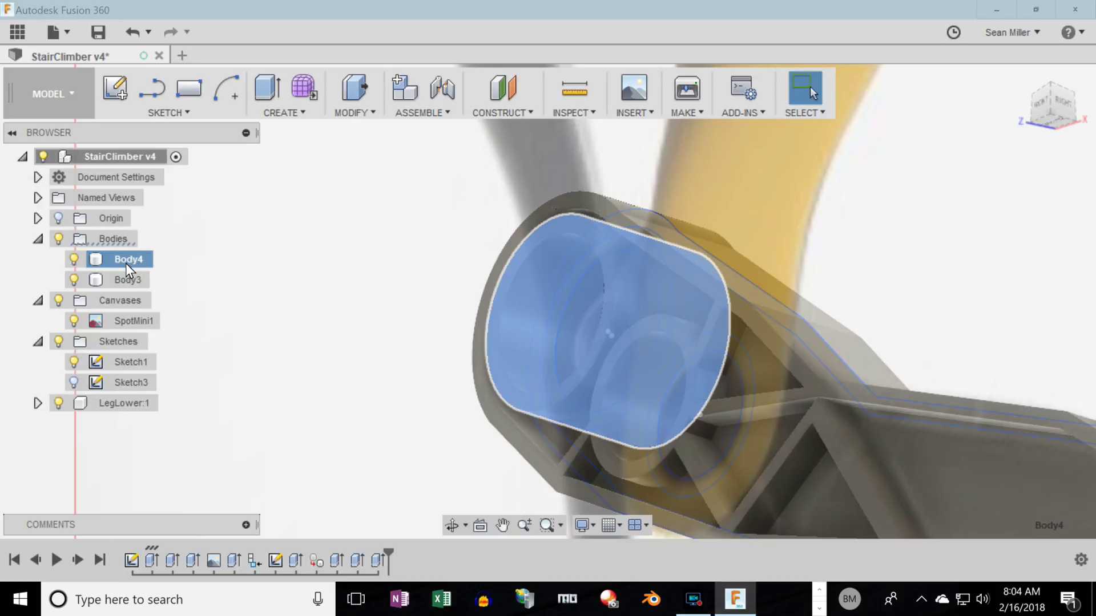
pyautogui.moveTo(126, 262); pyautogui.dragTo(123, 409)
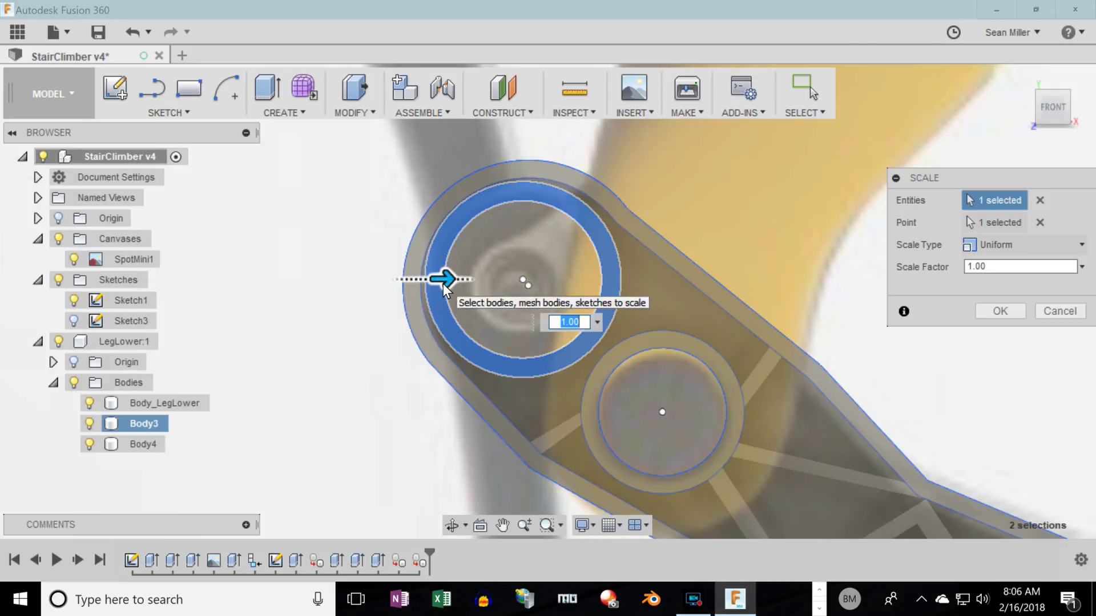
pyautogui.moveTo(443, 283)
pyautogui.mouseDown()
pyautogui.moveTo(476, 279)
pyautogui.moveTo(450, 277)
pyautogui.mouseUp()
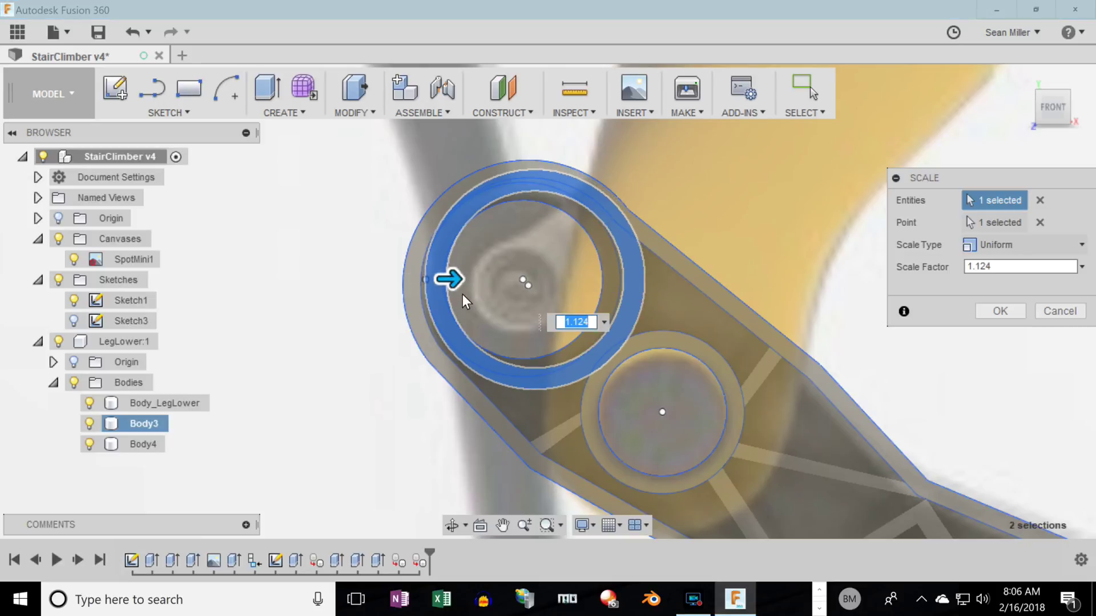
pyautogui.click(1017, 313)
pyautogui.click(583, 365)
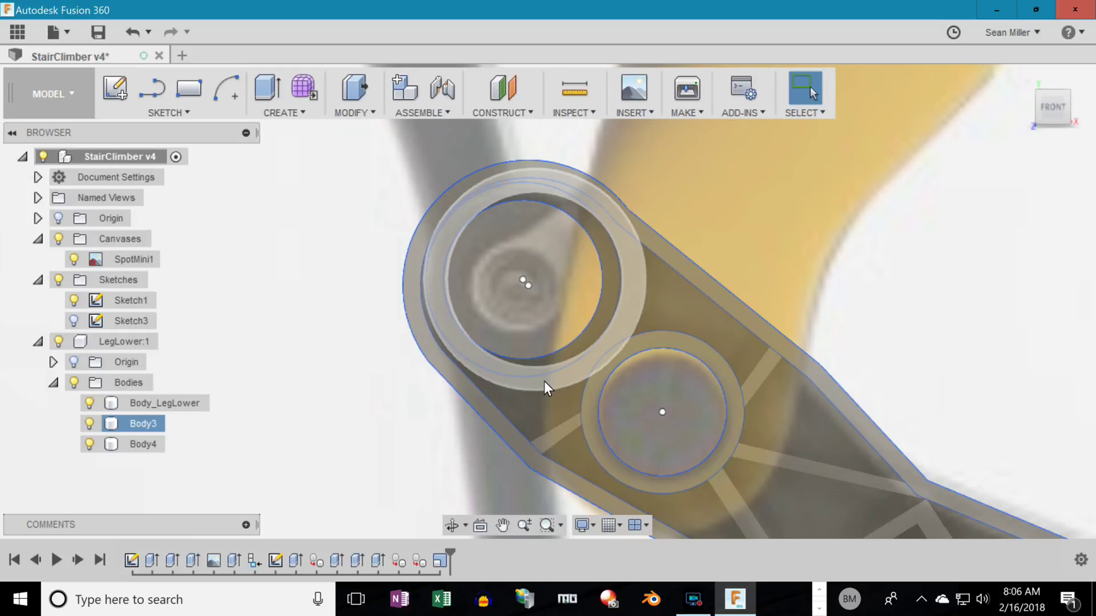
# Move the scaled ring Body3 by -0.094 in along X and -0.016 in along Y to centre it around the larger hole.
pyautogui.rightClick(142, 423)
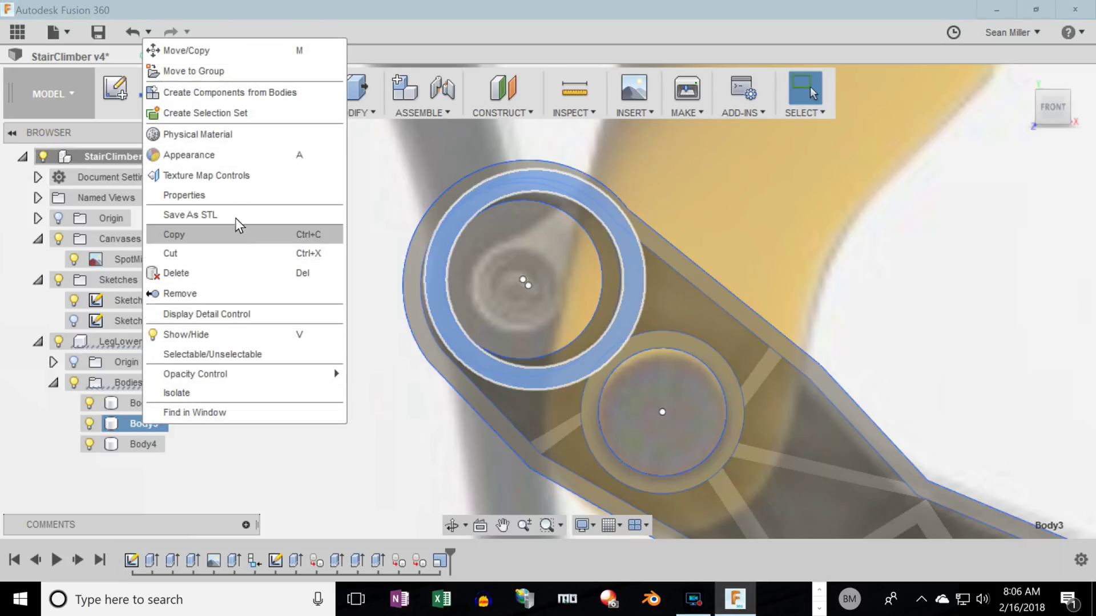
pyautogui.click(214, 51)
pyautogui.moveTo(440, 388); pyautogui.dragTo(465, 388)
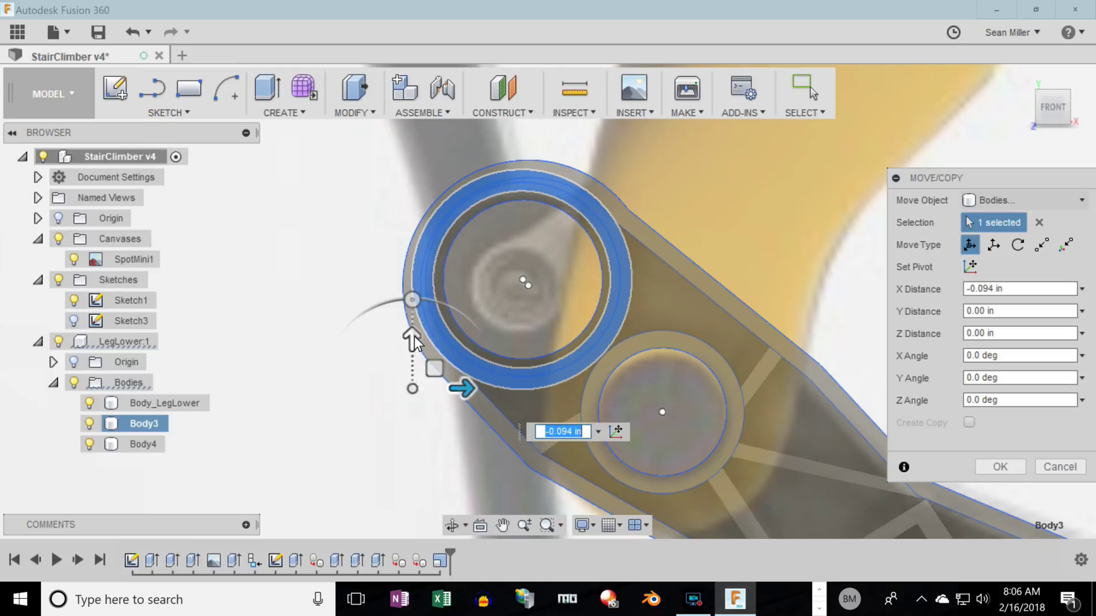
pyautogui.click(413, 338)
pyautogui.moveTo(414, 337); pyautogui.dragTo(416, 338)
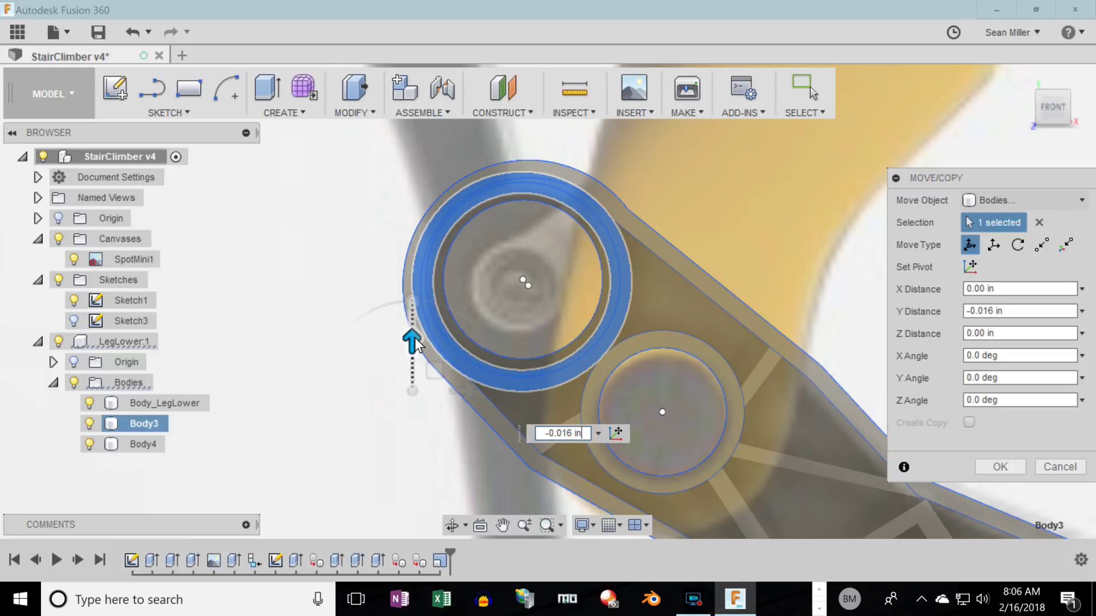
pyautogui.click(999, 467)
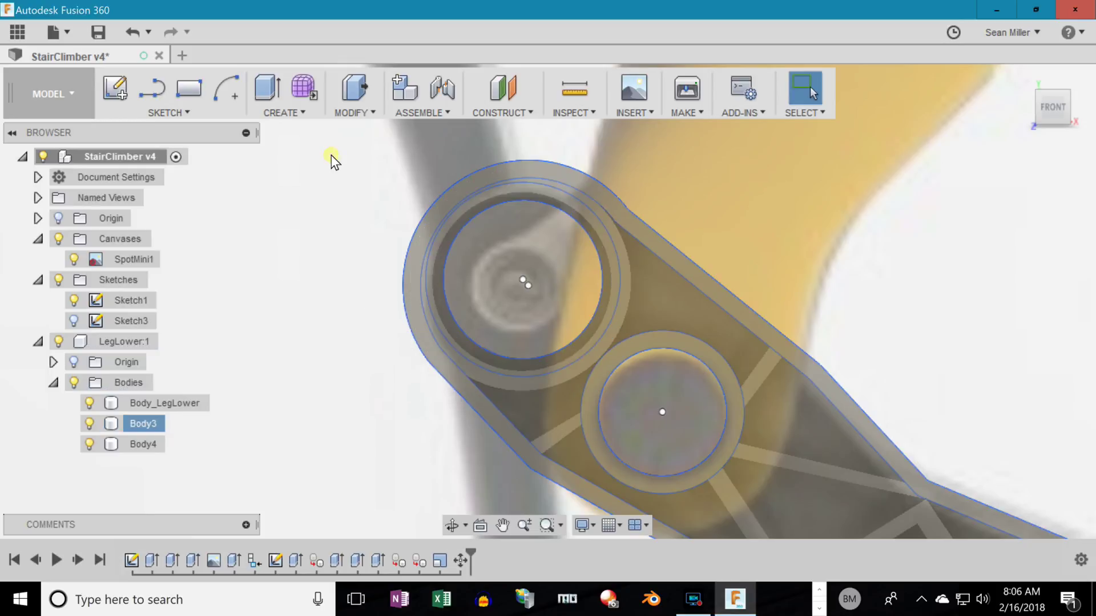
# Extrude the Sketch1 ring profile around the larger upper hole by 0.5 in using the Join operation.
pyautogui.click(507, 358)
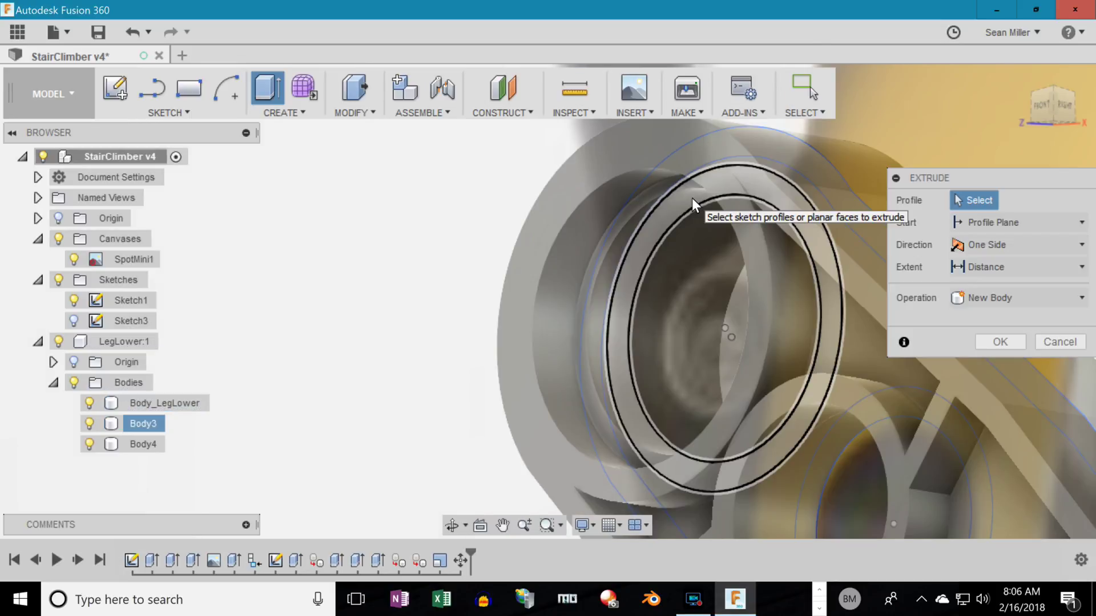
pyautogui.click(691, 199)
pyautogui.keyDown('shift'); pyautogui.moveTo(402, 438); pyautogui.dragTo(444, 450, button='middle'); pyautogui.keyUp('shift')
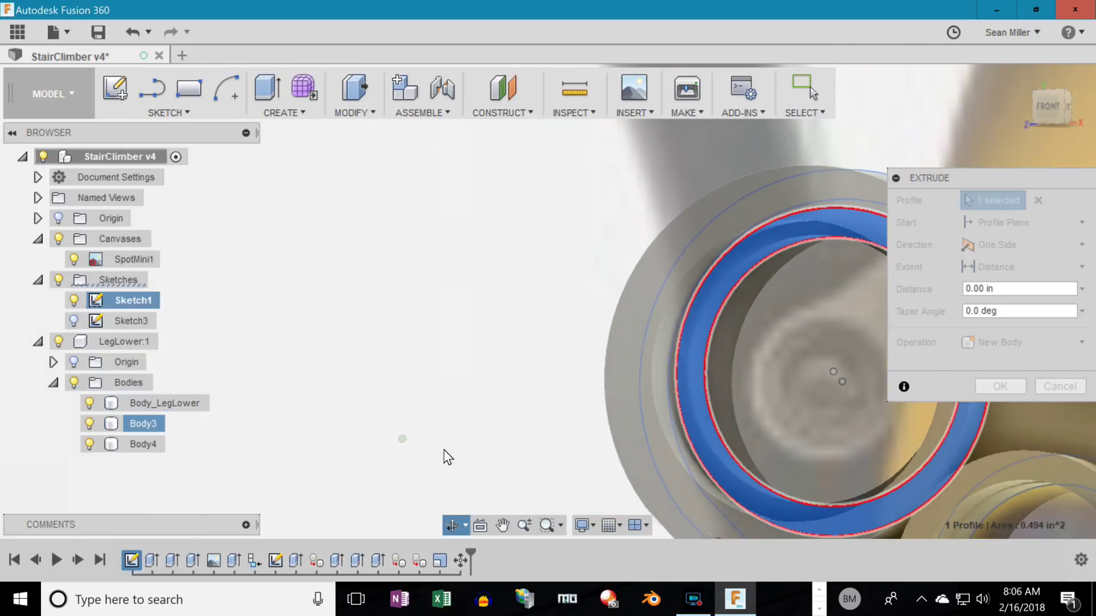
pyautogui.click(1045, 108)
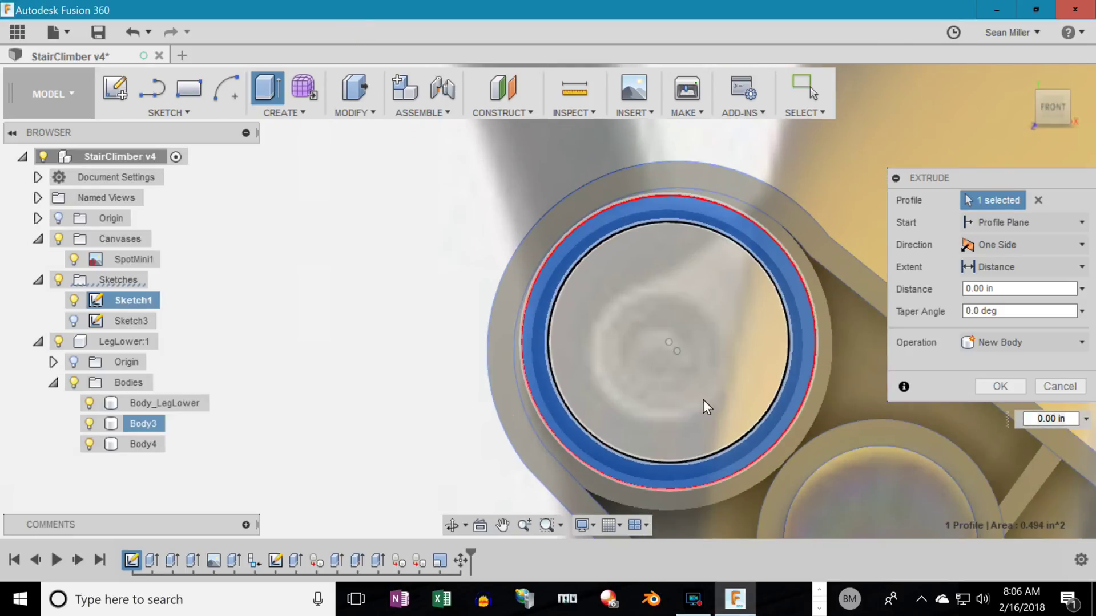
pyautogui.click(990, 341)
pyautogui.click(999, 361)
pyautogui.click(1001, 288)
pyautogui.write('.5')
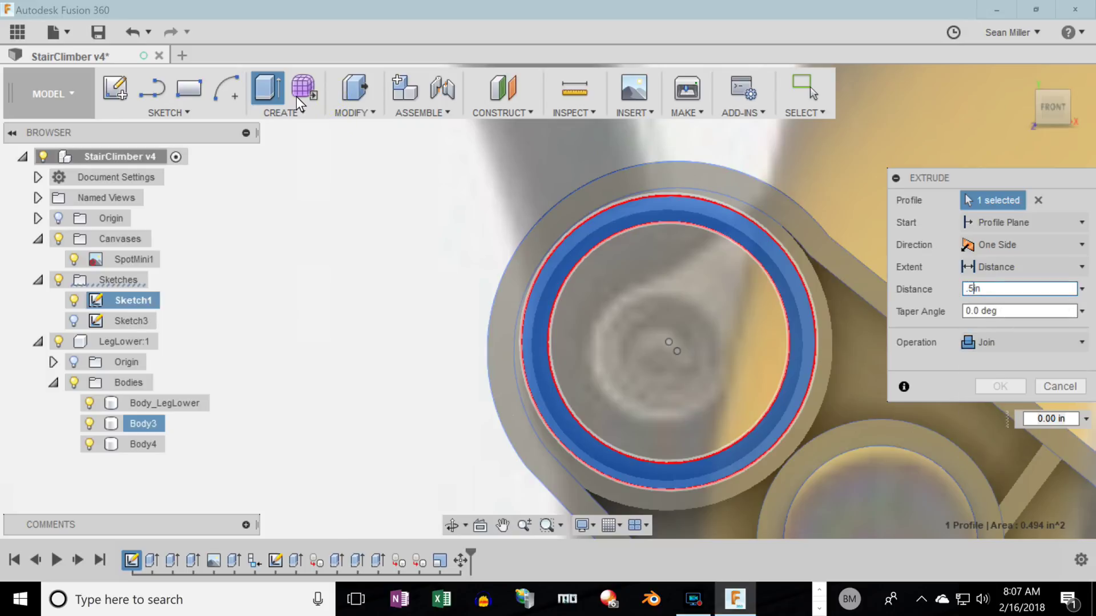
pyautogui.press('Return')
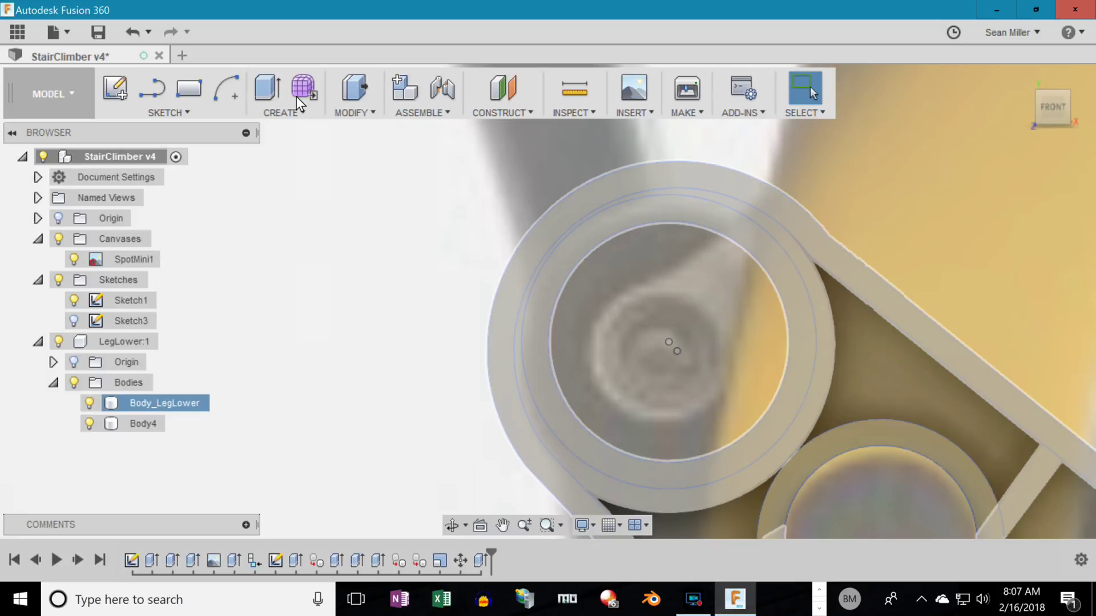
# Cut back the protruding end face of the larger hole's ring by extruding it -0.125 in.
pyautogui.keyDown('shift'); pyautogui.moveTo(580, 382); pyautogui.dragTo(711, 488, button='middle'); pyautogui.keyUp('shift')
pyautogui.click(711, 488)
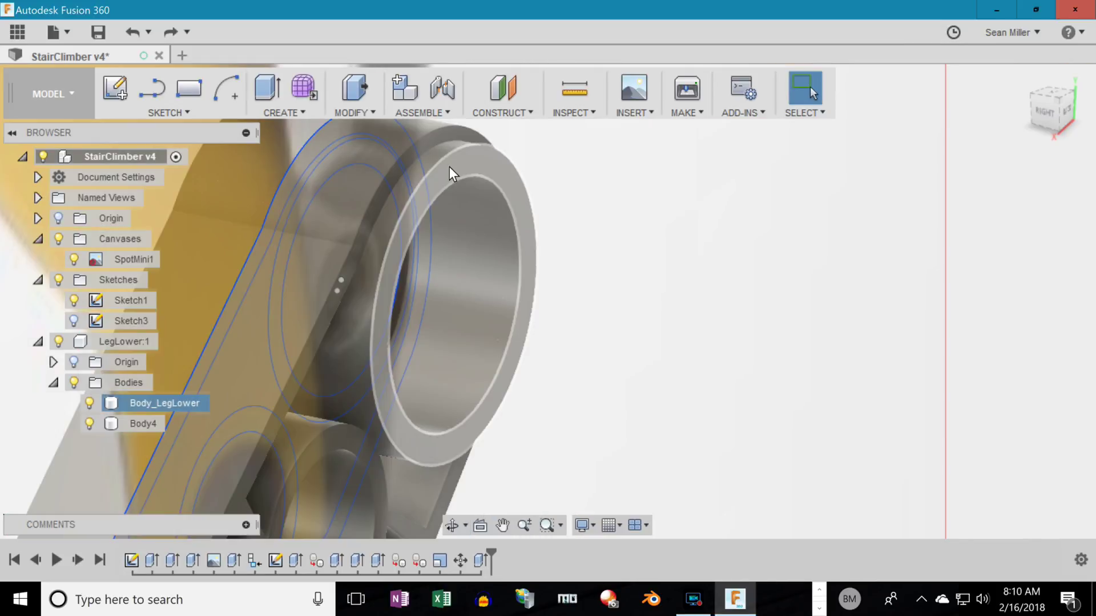
pyautogui.click(451, 168)
pyautogui.press('e')
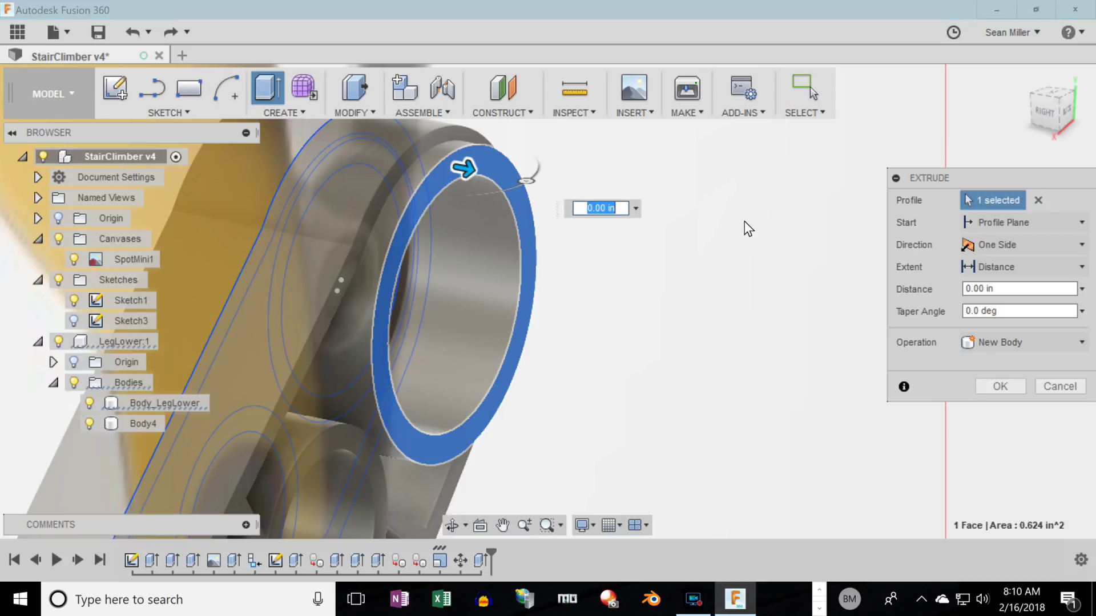
pyautogui.moveTo(460, 167); pyautogui.dragTo(440, 166)
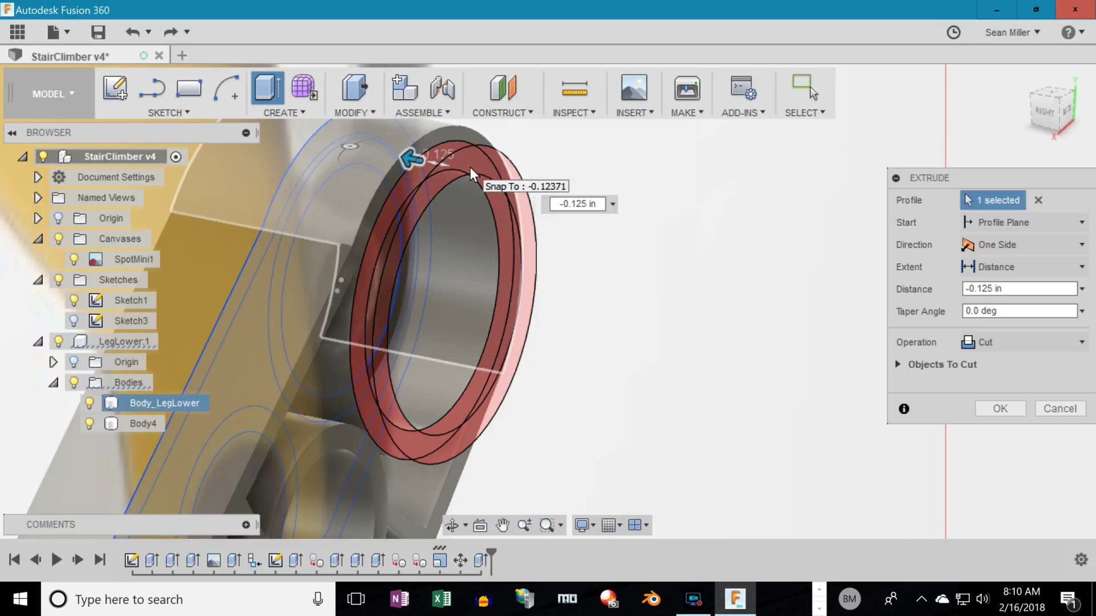
pyautogui.press('Return')
pyautogui.scroll(-4, 813, 290)
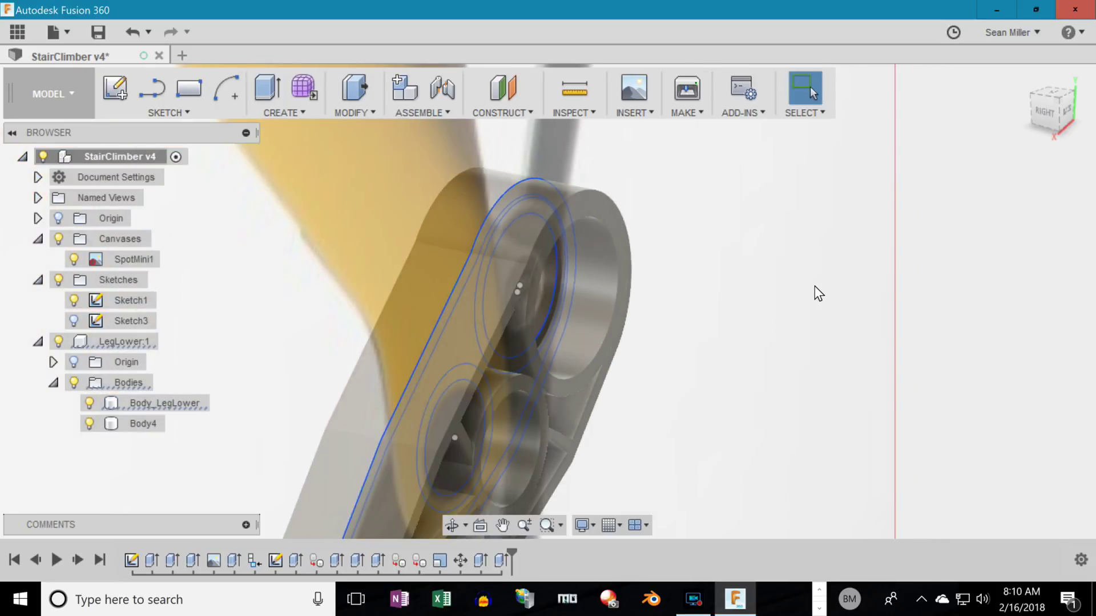
# Combine Body4 into the target Body_LegLower using the Join operation with Keep Tools enabled.
pyautogui.scroll(2, 810, 337)
pyautogui.keyDown('shift'); pyautogui.moveTo(656, 435); pyautogui.dragTo(587, 423, button='middle'); pyautogui.keyUp('shift')
pyautogui.keyDown('shift'); pyautogui.moveTo(569, 376); pyautogui.dragTo(788, 437, button='middle'); pyautogui.keyUp('shift')
pyautogui.click(163, 403)
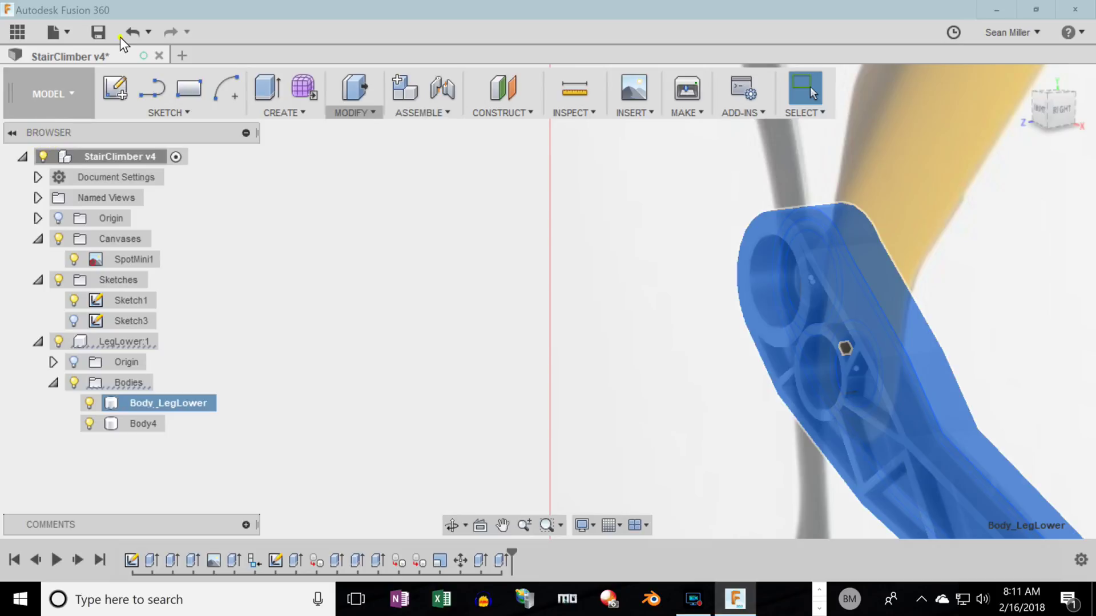
pyautogui.click(356, 108)
pyautogui.click(365, 273)
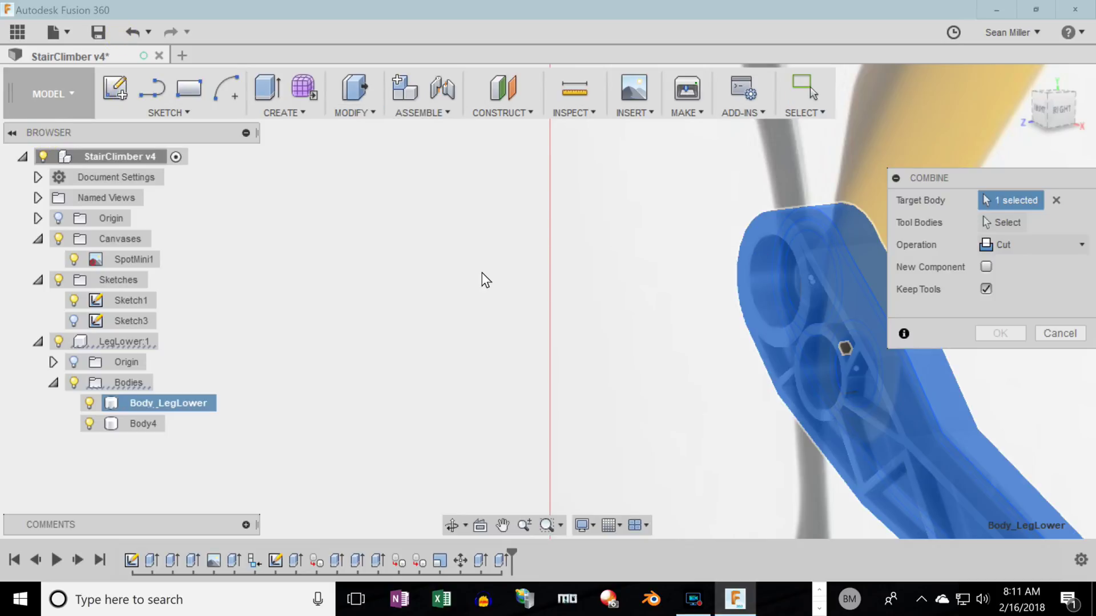
pyautogui.click(143, 423)
pyautogui.click(46, 142)
pyautogui.click(1061, 244)
pyautogui.click(1072, 287)
pyautogui.click(1016, 222)
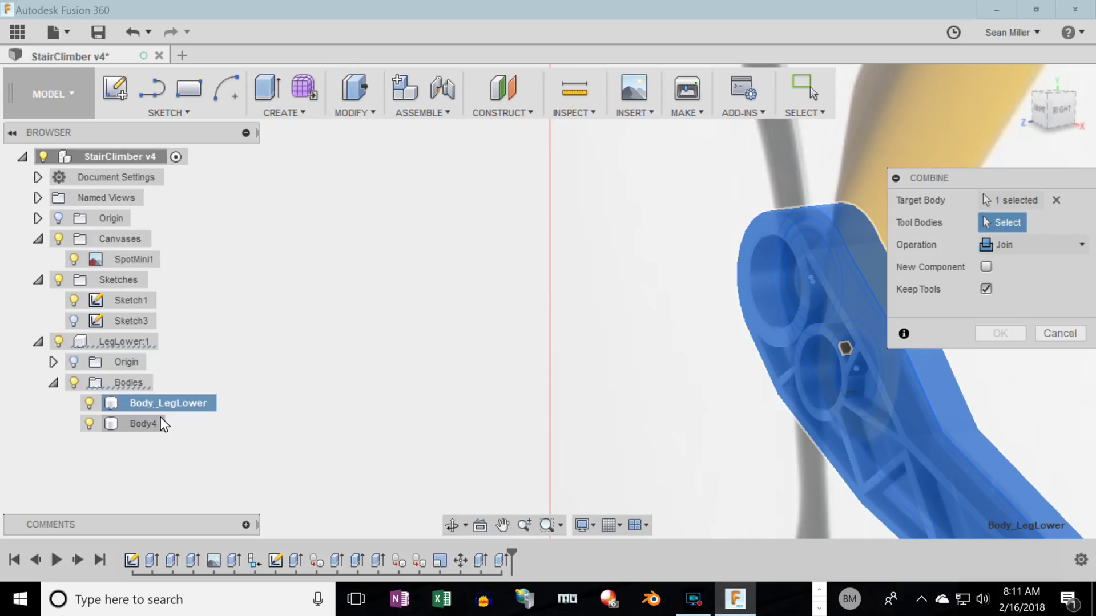
pyautogui.click(142, 424)
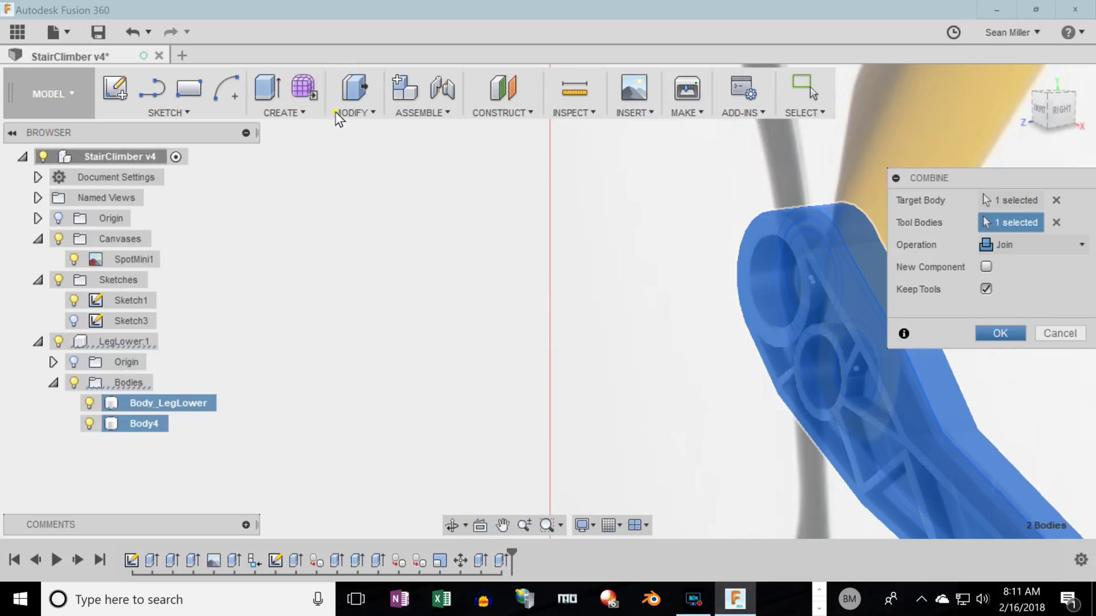
pyautogui.click(1000, 333)
# Hide Sketch1 and the reference canvas, and inspect the lower leg from the front and back.
pyautogui.scroll(5, 484, 315)
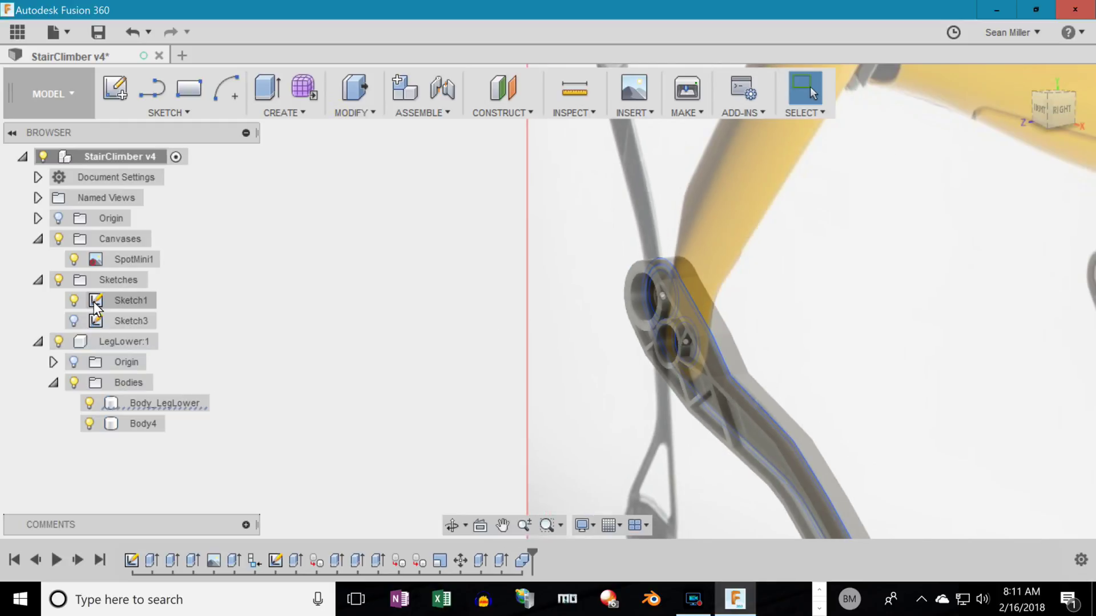
pyautogui.click(74, 300)
pyautogui.scroll(-3, 457, 310)
pyautogui.keyDown('shift'); pyautogui.moveTo(541, 423); pyautogui.dragTo(588, 410, button='middle'); pyautogui.keyUp('shift')
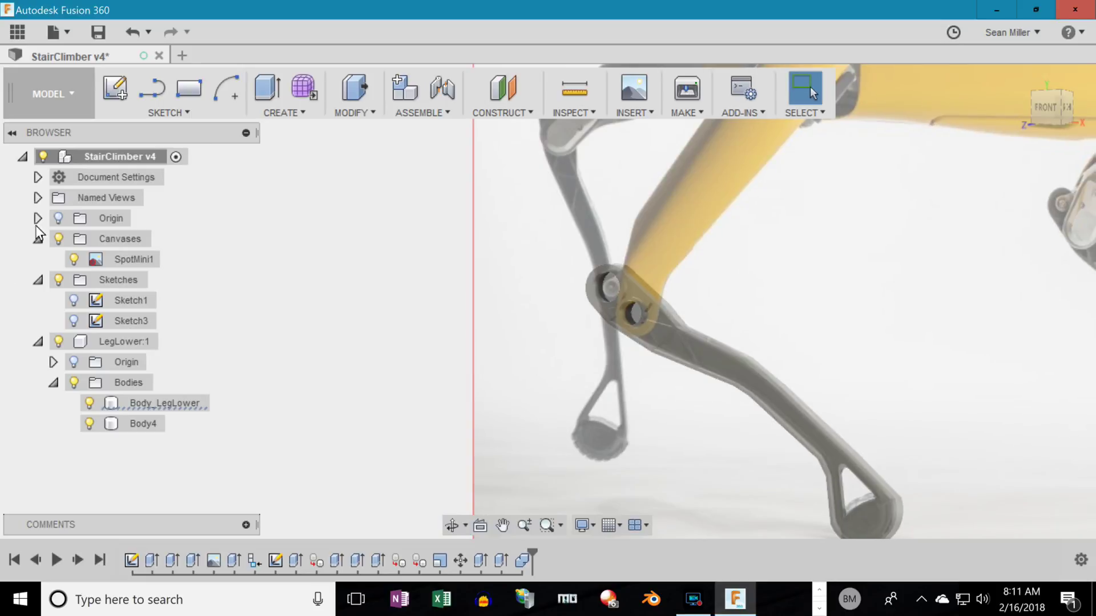
pyautogui.click(58, 238)
pyautogui.scroll(-3, 590, 402)
pyautogui.keyDown('shift'); pyautogui.moveTo(598, 403); pyautogui.dragTo(906, 411, button='middle'); pyautogui.keyUp('shift')
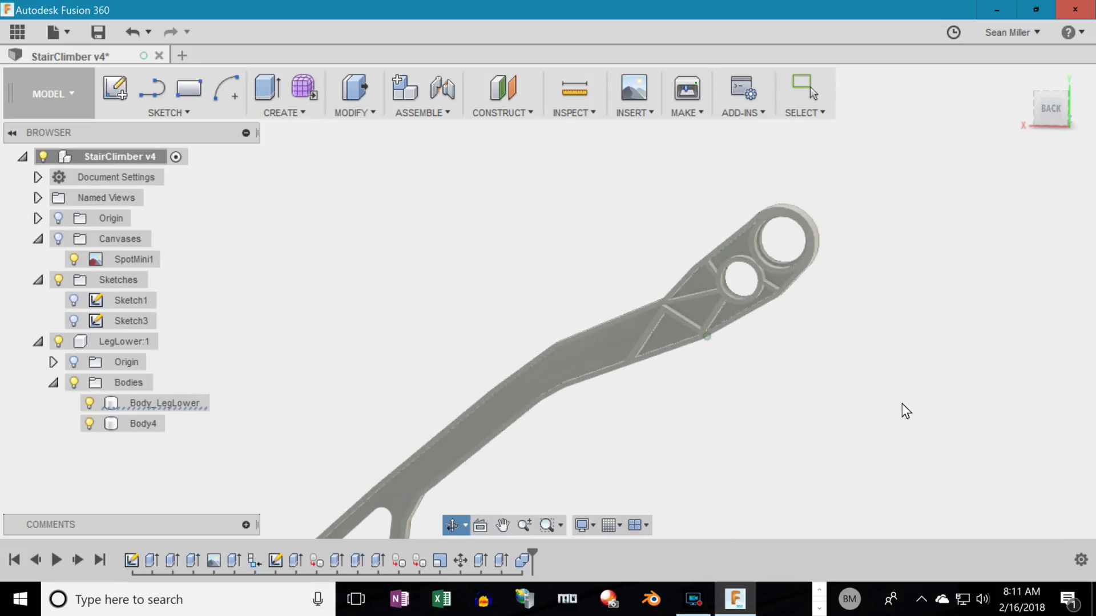
pyautogui.keyDown('shift'); pyautogui.moveTo(903, 409); pyautogui.dragTo(632, 395, button='middle'); pyautogui.keyUp('shift')
pyautogui.scroll(-4, 382, 270)
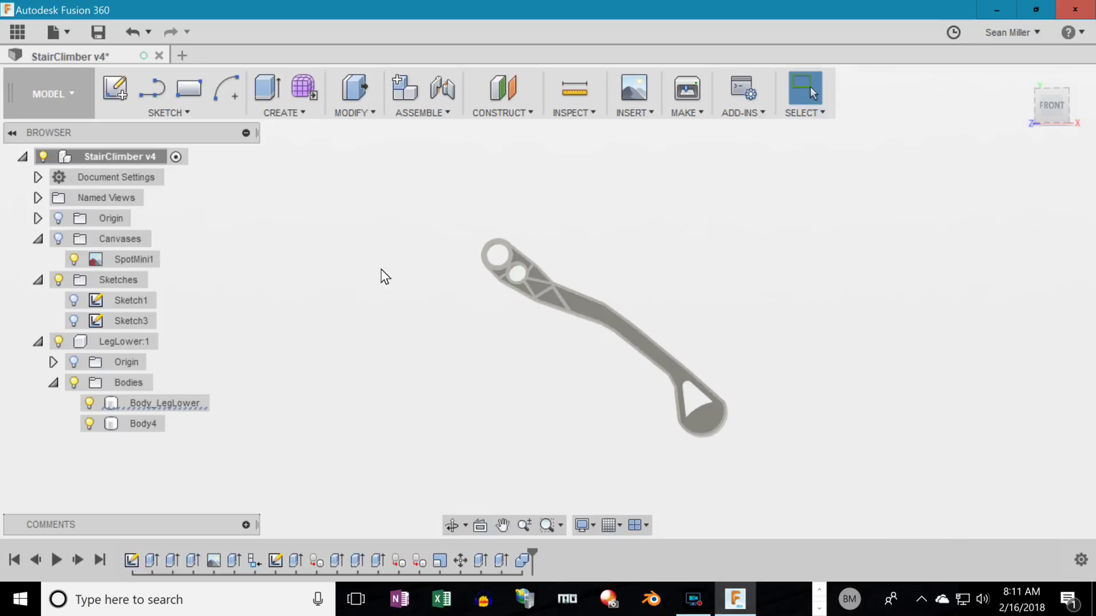
# Bring the whole lower leg into the front view and save the design.
pyautogui.scroll(-1, 448, 354)
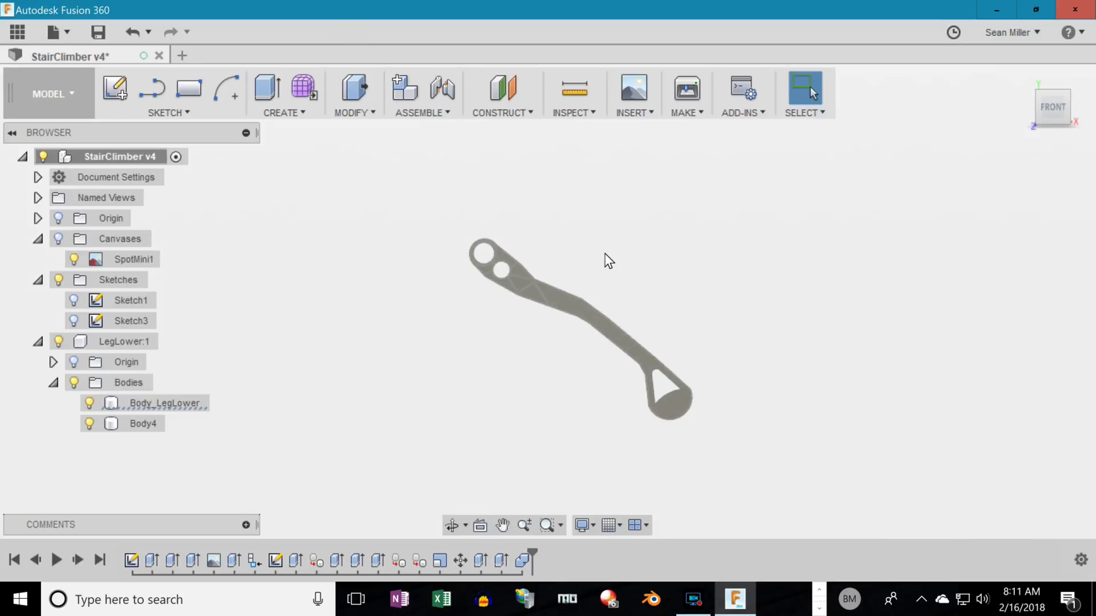
pyautogui.scroll(2, 626, 245)
pyautogui.click(99, 32)
pyautogui.press('Return')
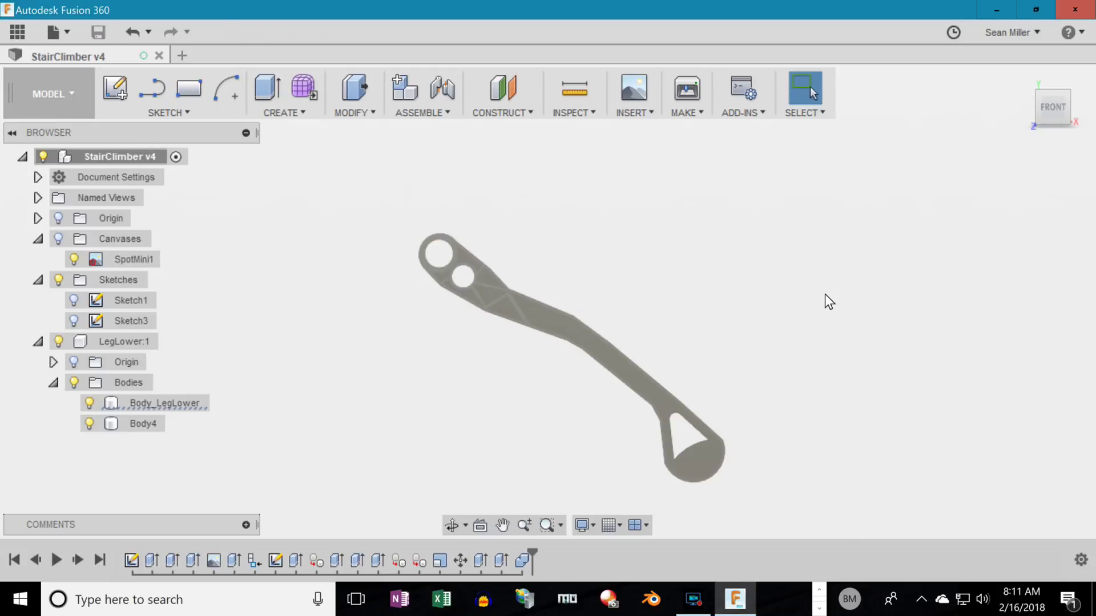
# Show the reference canvas again and compare the lower leg with the complete robot image.
pyautogui.click(59, 238)
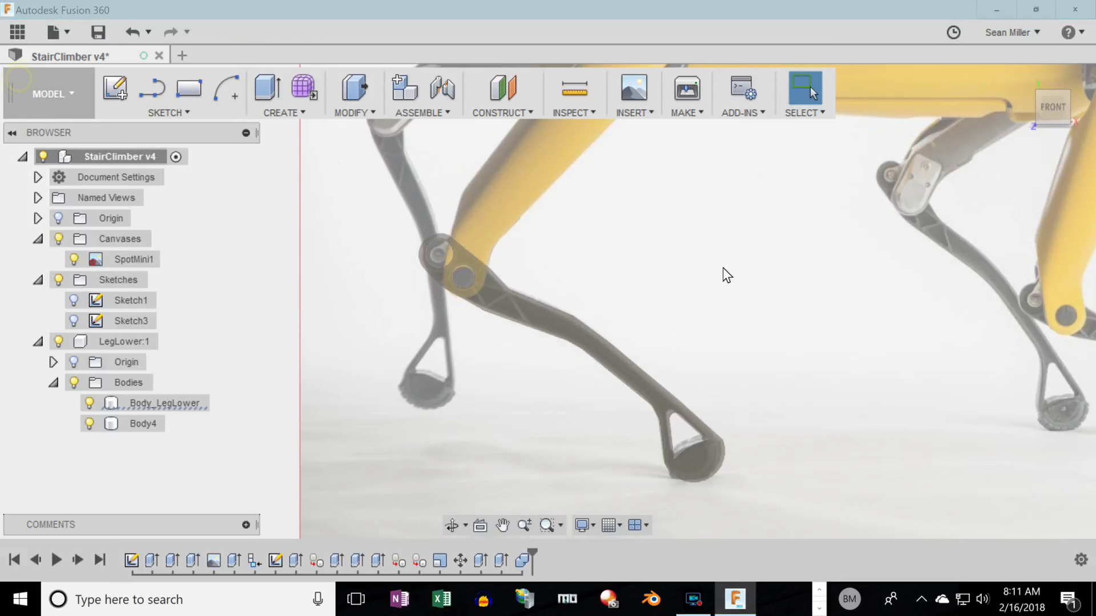
pyautogui.scroll(-4, 357, 385)
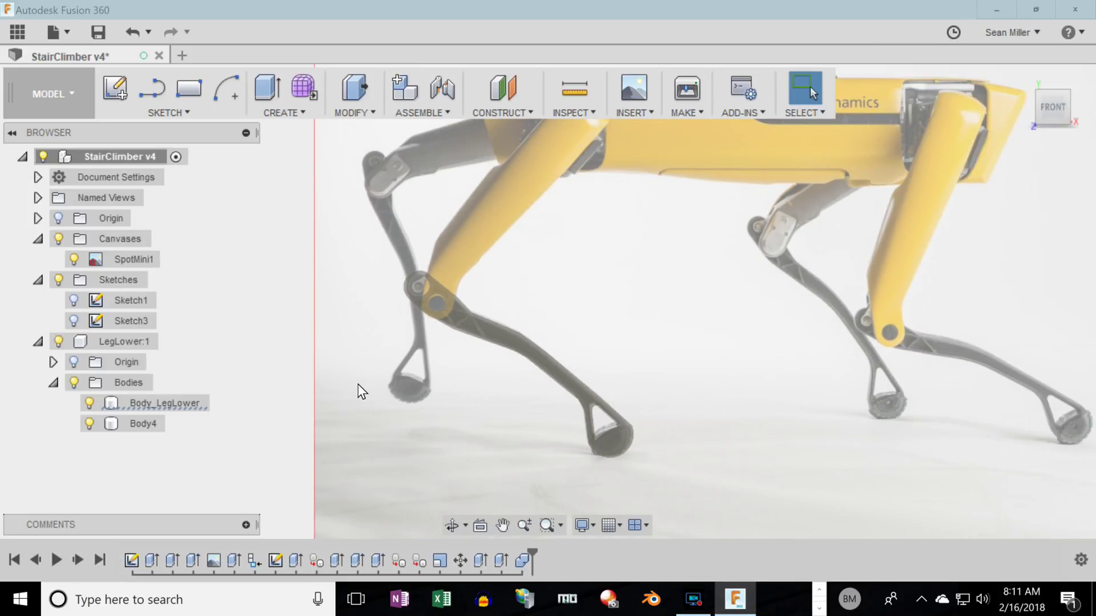
pyautogui.click(528, 423)
pyautogui.click(648, 447)
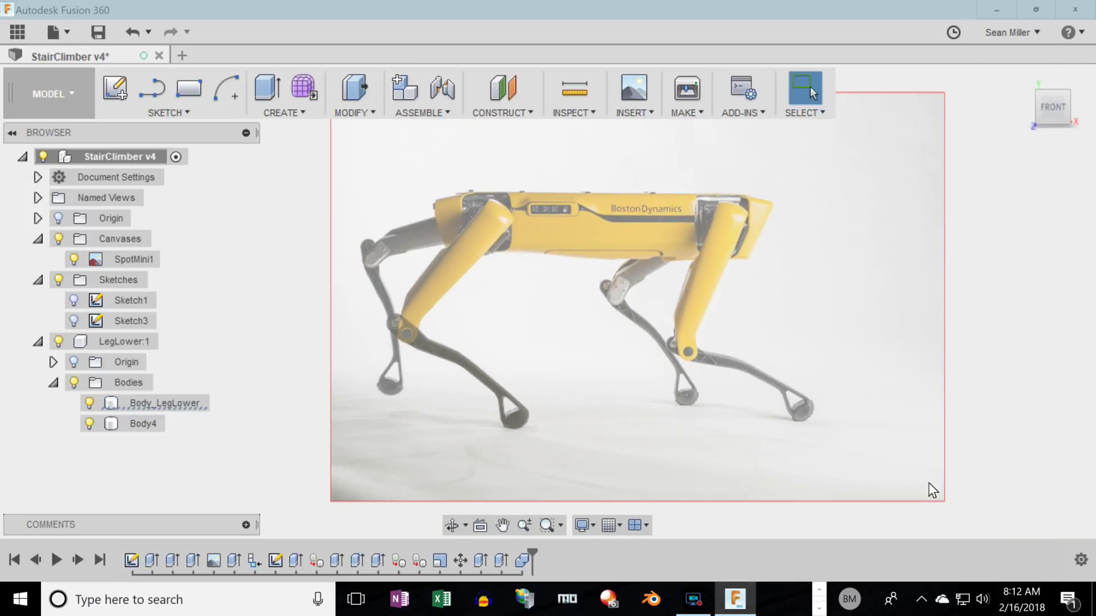